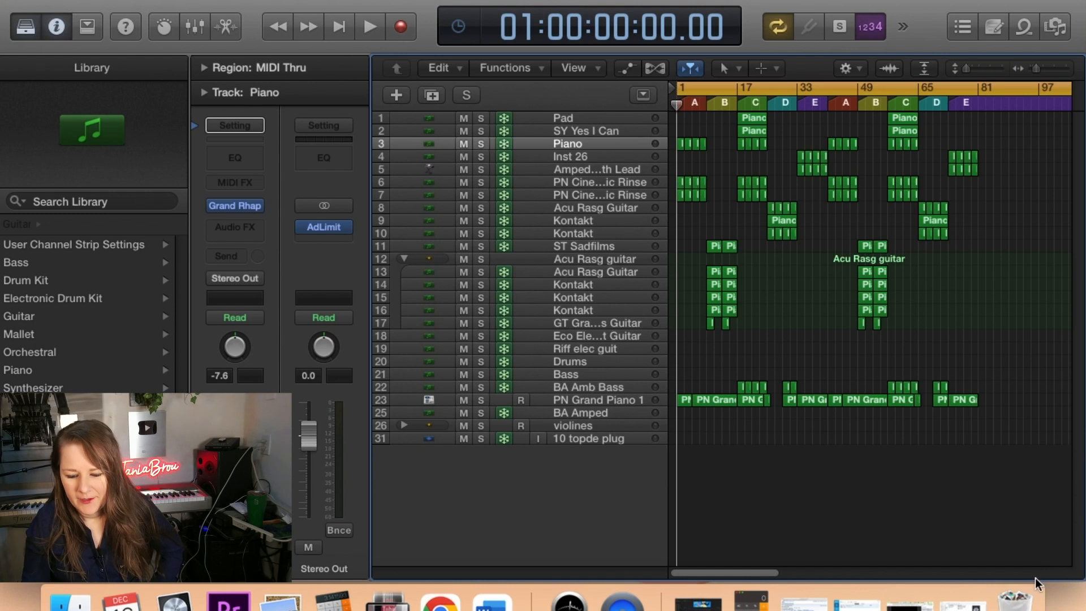
Run the playhead past the first A, B and C sections and back, and listen to the opening bars.
drag(682, 105, 767, 107)
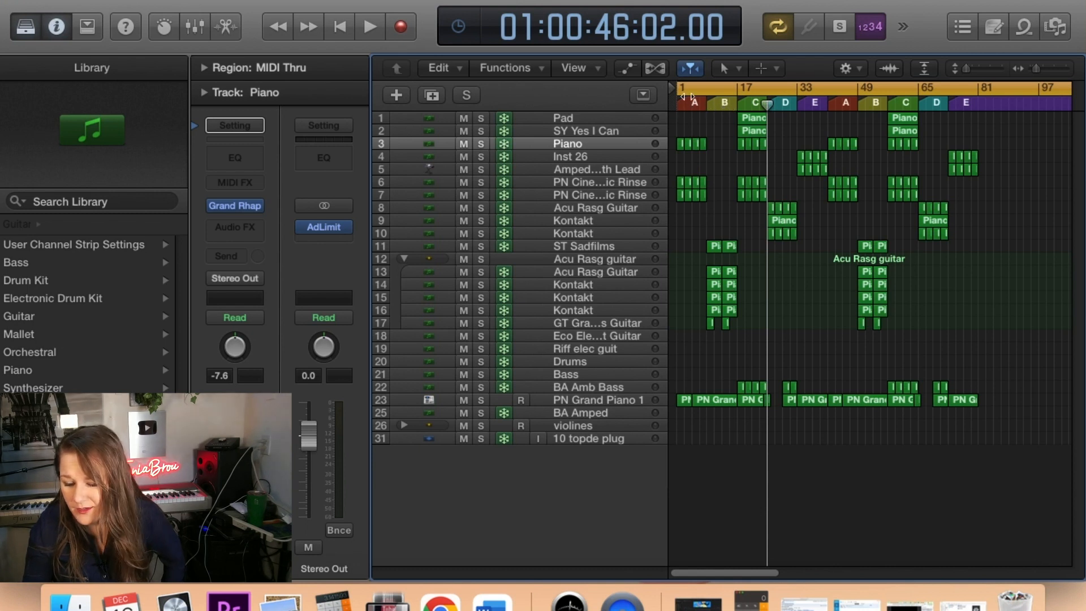
drag(767, 104, 648, 112)
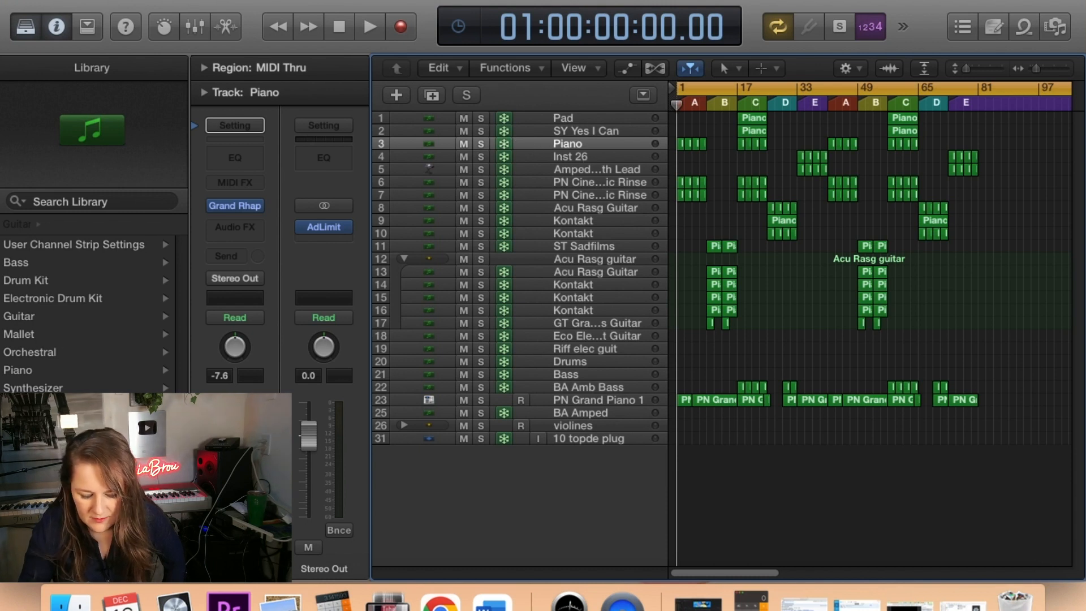
key(space)
key(XF86AudioRaiseVolume)
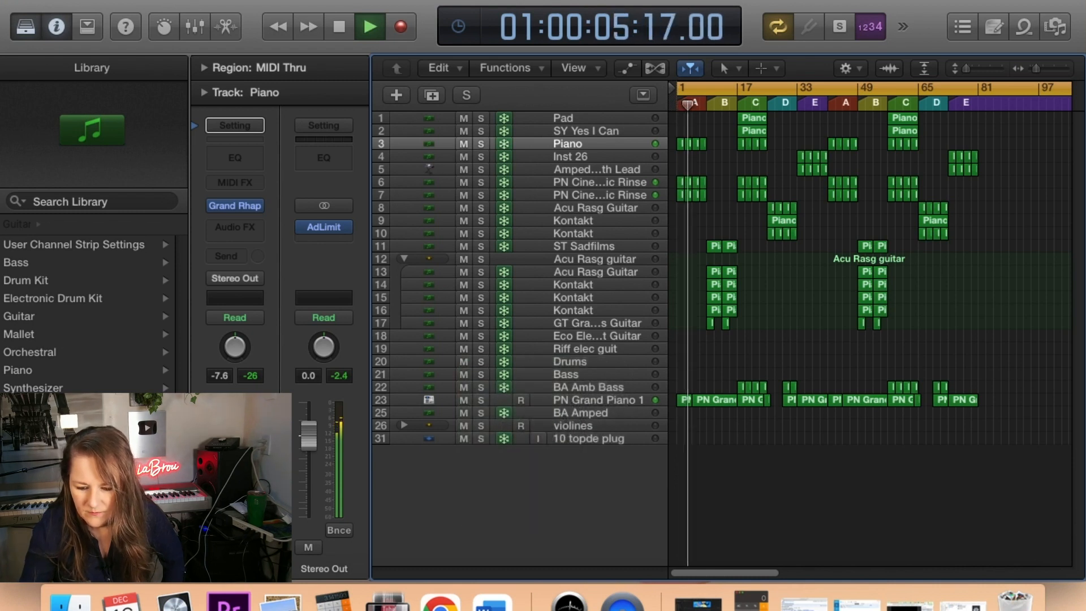
key(space)
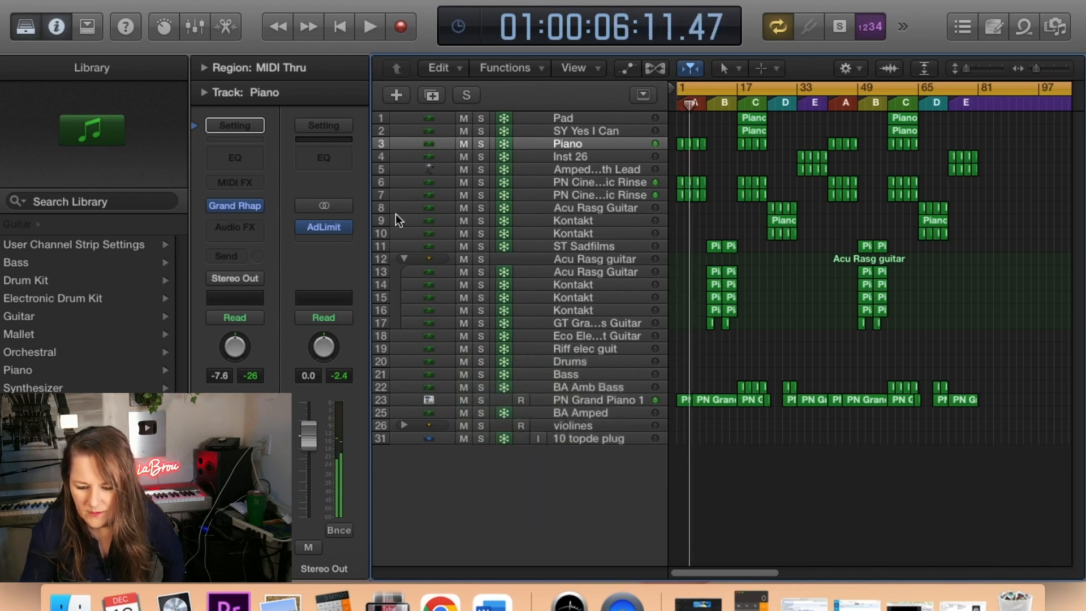
Switch the transport display from time to bars and beats with the project's tempo, key and signature.
click(456, 26)
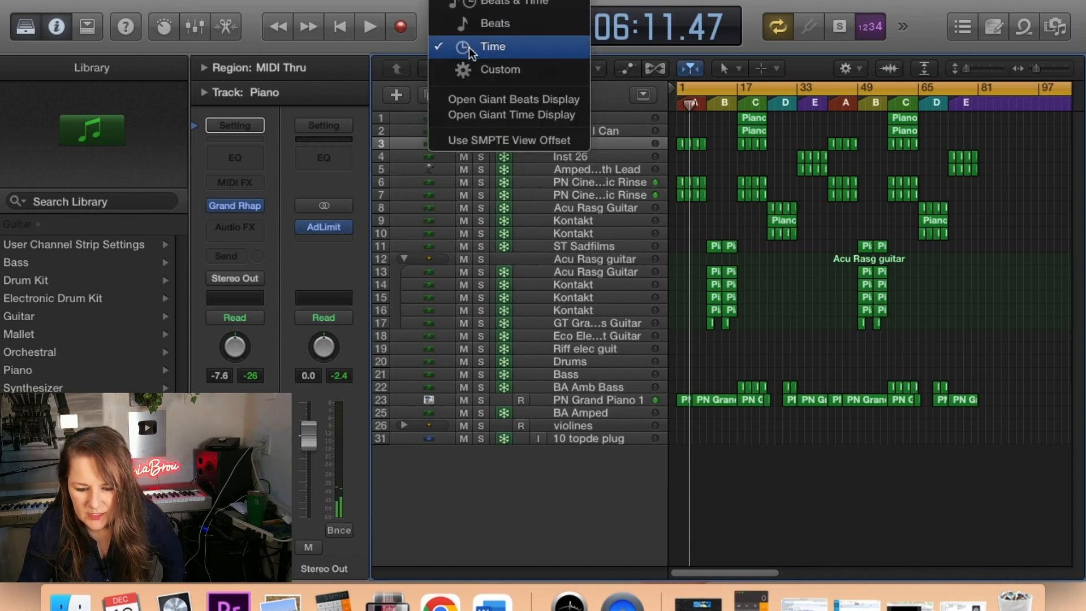
click(506, 0)
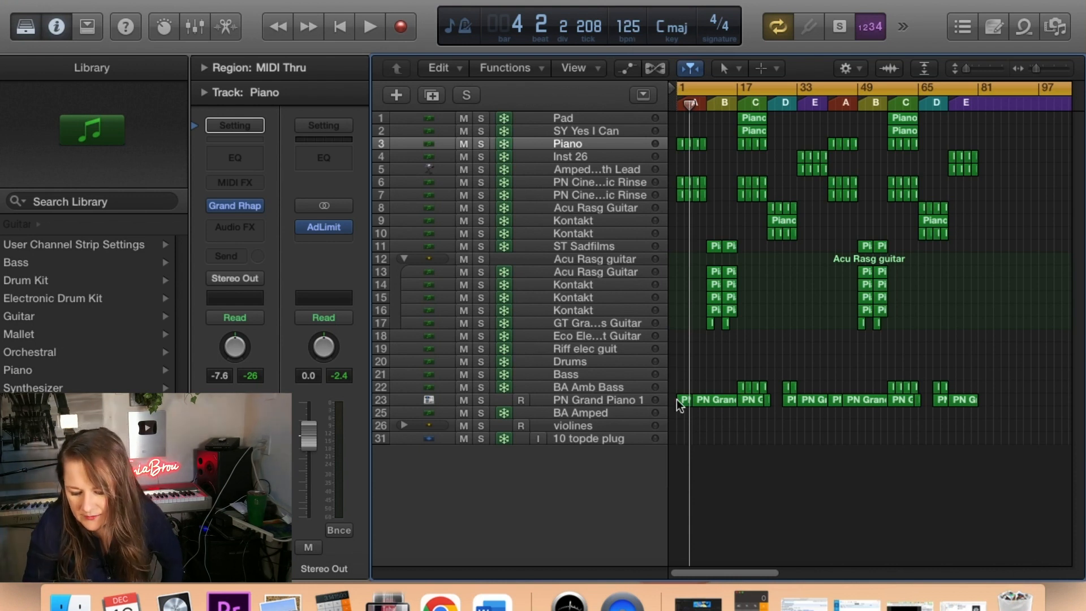
Disarm recording on the PN Grand Piano 1 track and open its first region in the Piano Roll.
click(633, 403)
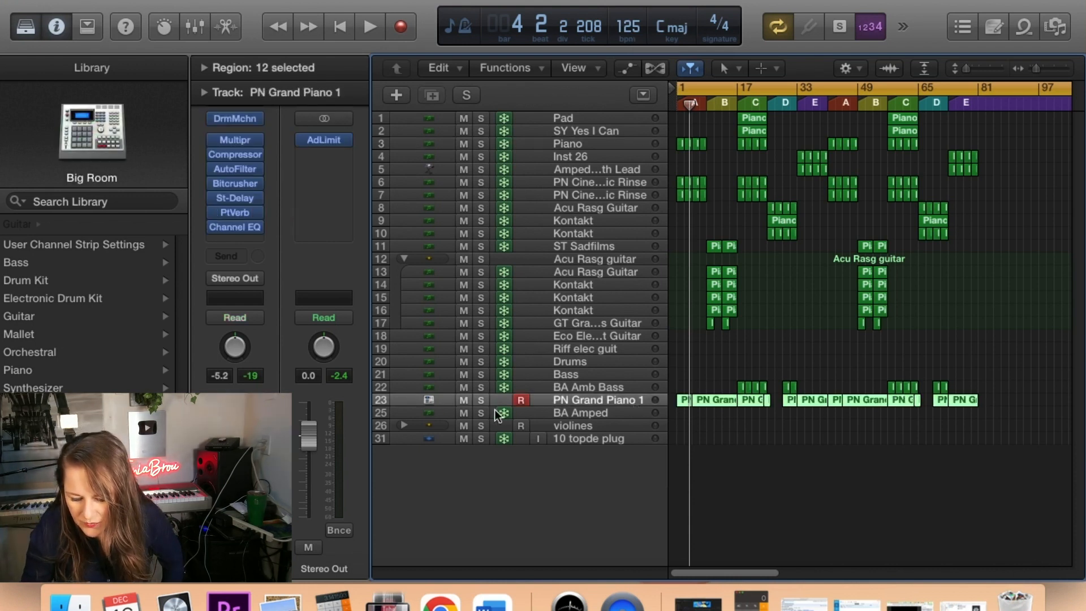
click(521, 401)
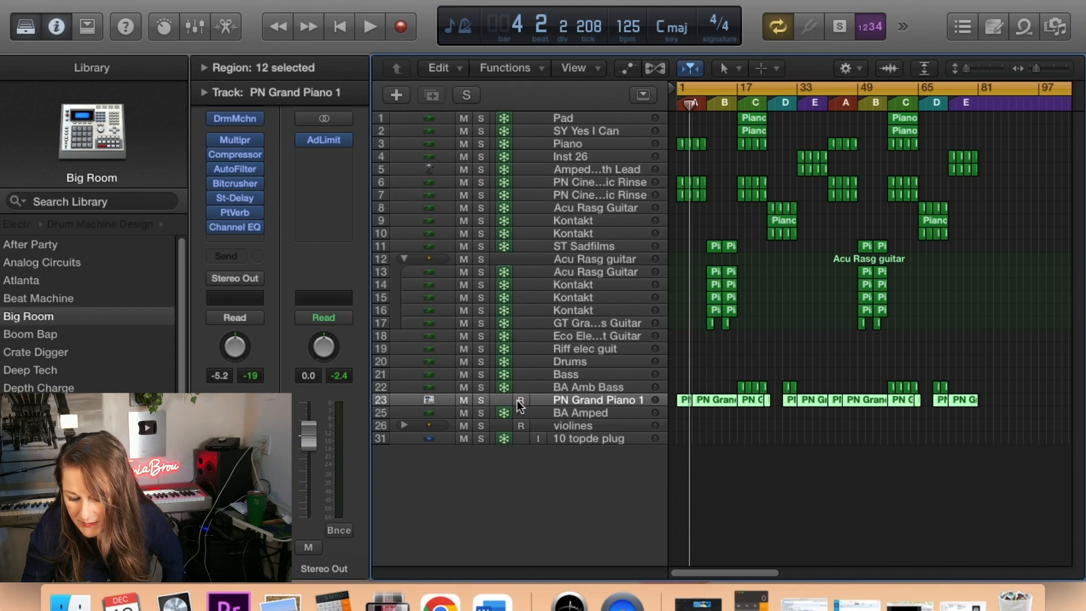
click(731, 419)
double_click(683, 400)
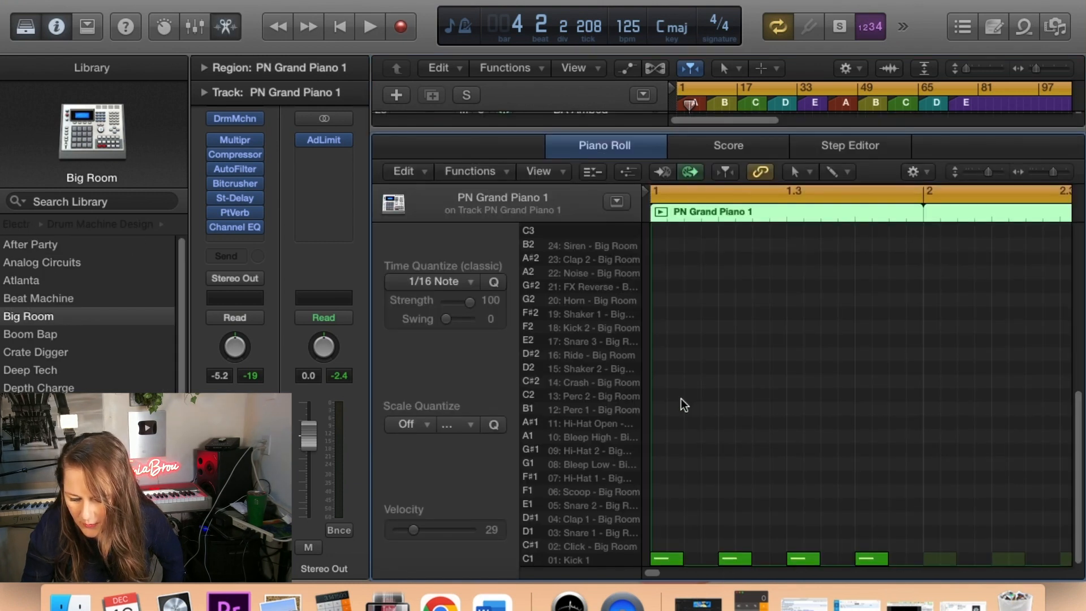
Audition the four Kick 1 notes in bar 1 one after another and close the Piano Roll.
scroll(848, 460, up, 3)
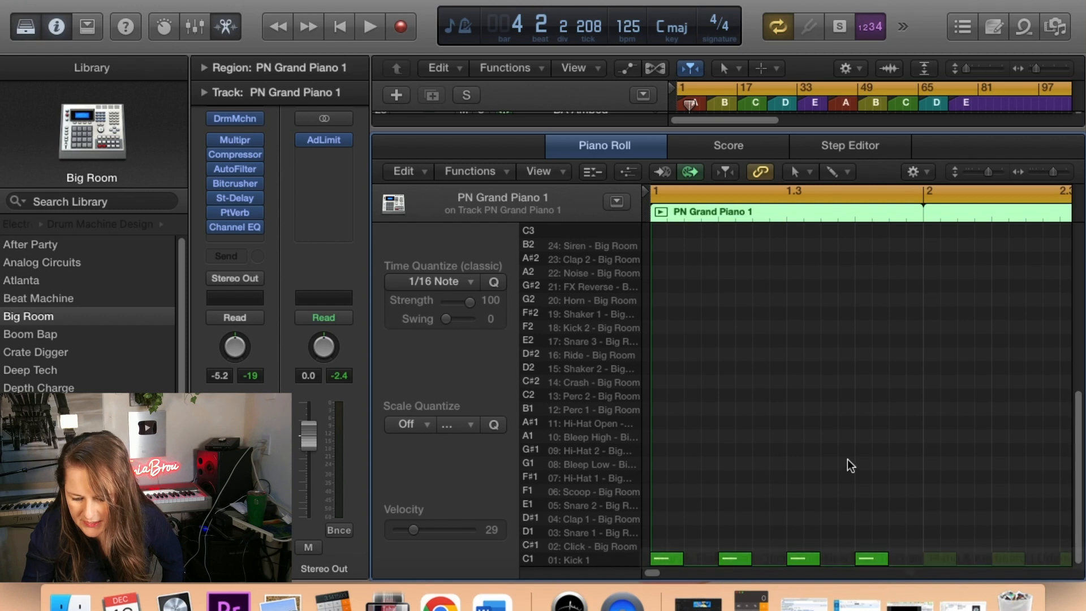
scroll(845, 461, down, 3)
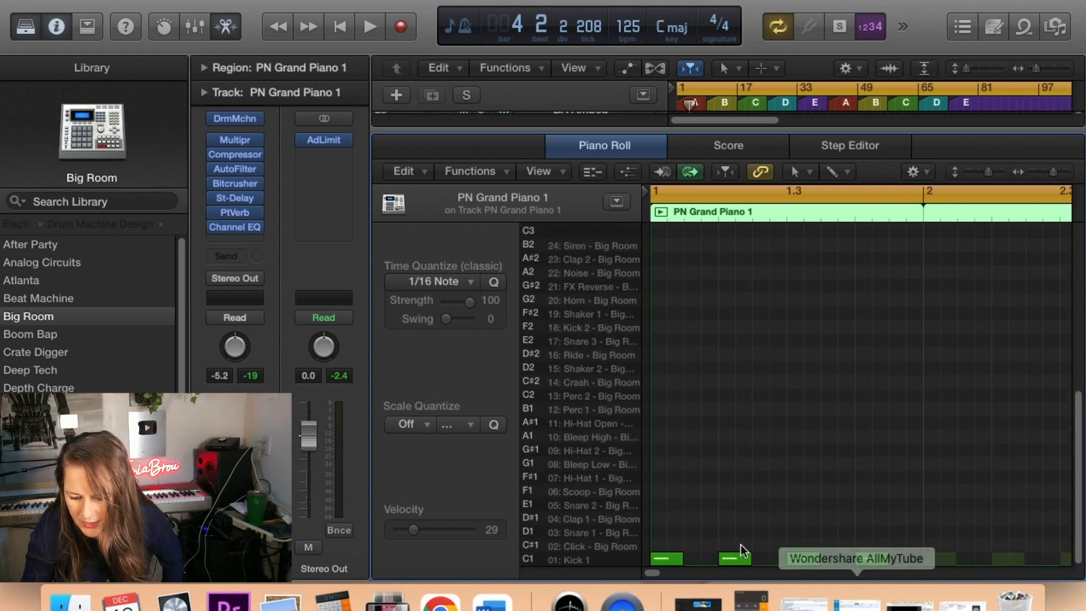
click(670, 558)
click(733, 559)
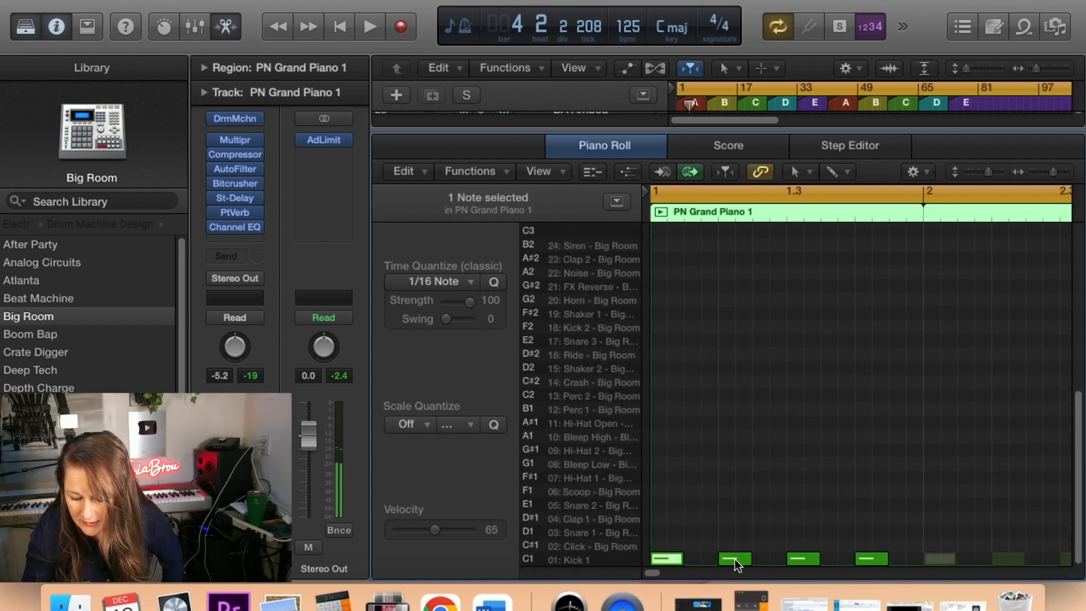
click(804, 559)
click(866, 559)
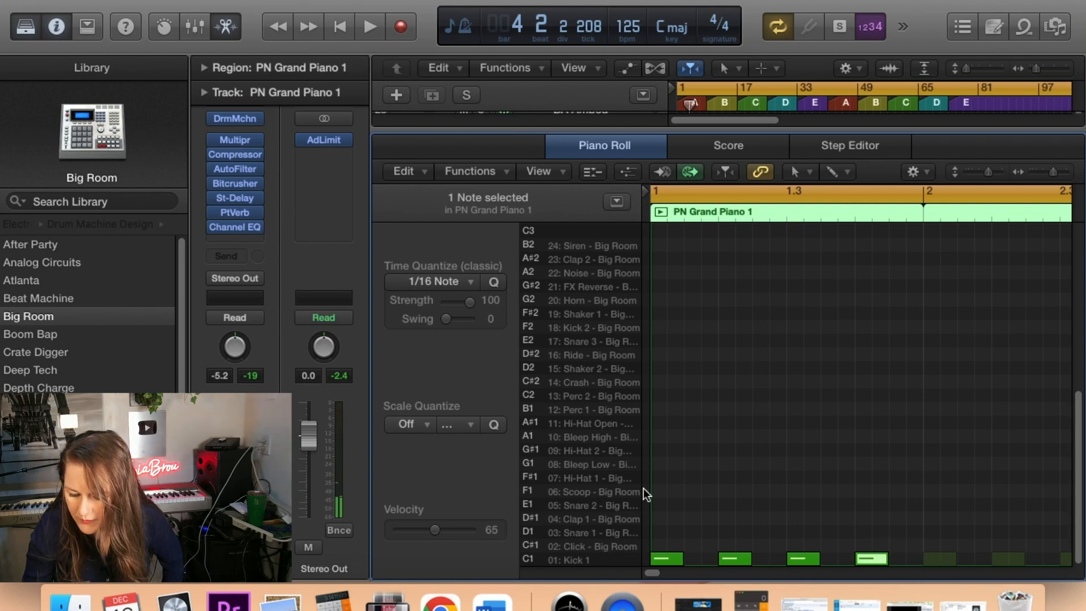
click(227, 27)
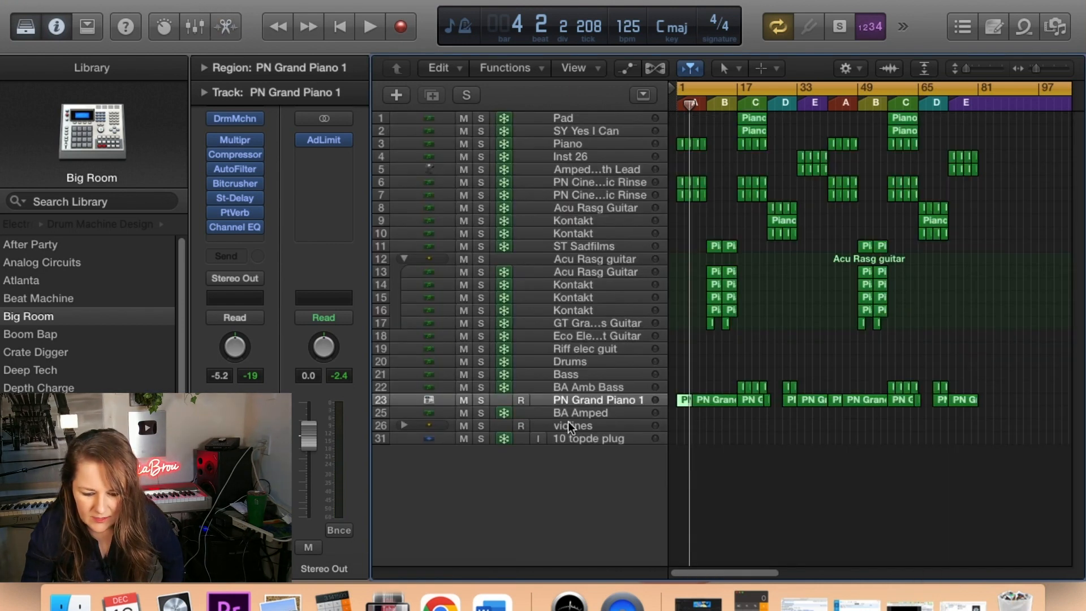
Place the playhead at bar 9 and view the start of the second PN Grand Piano 1 region in the Piano Roll.
drag(691, 103, 706, 104)
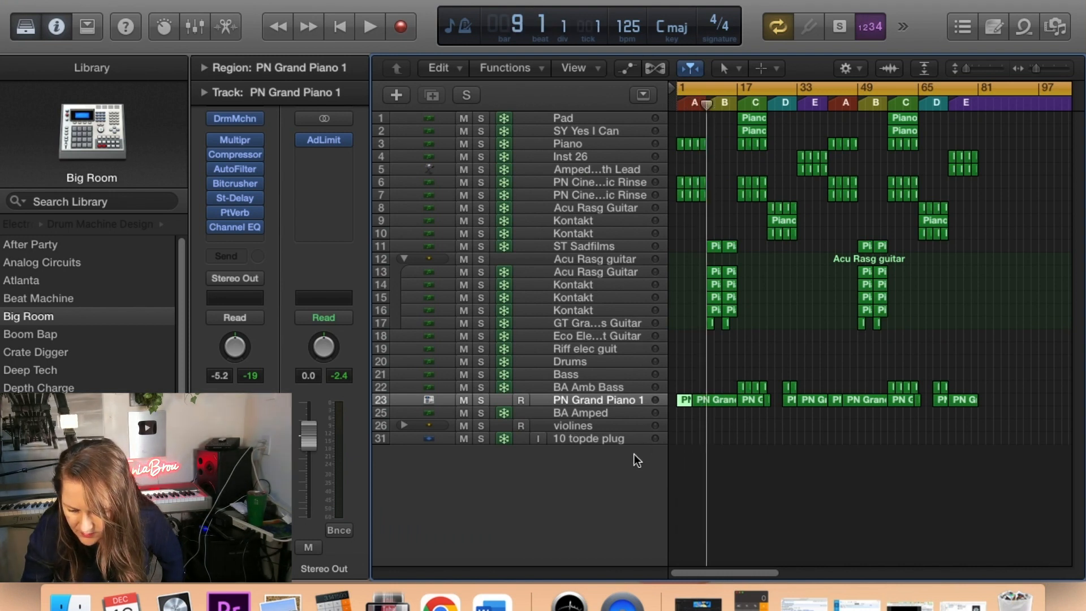
click(697, 398)
double_click(698, 398)
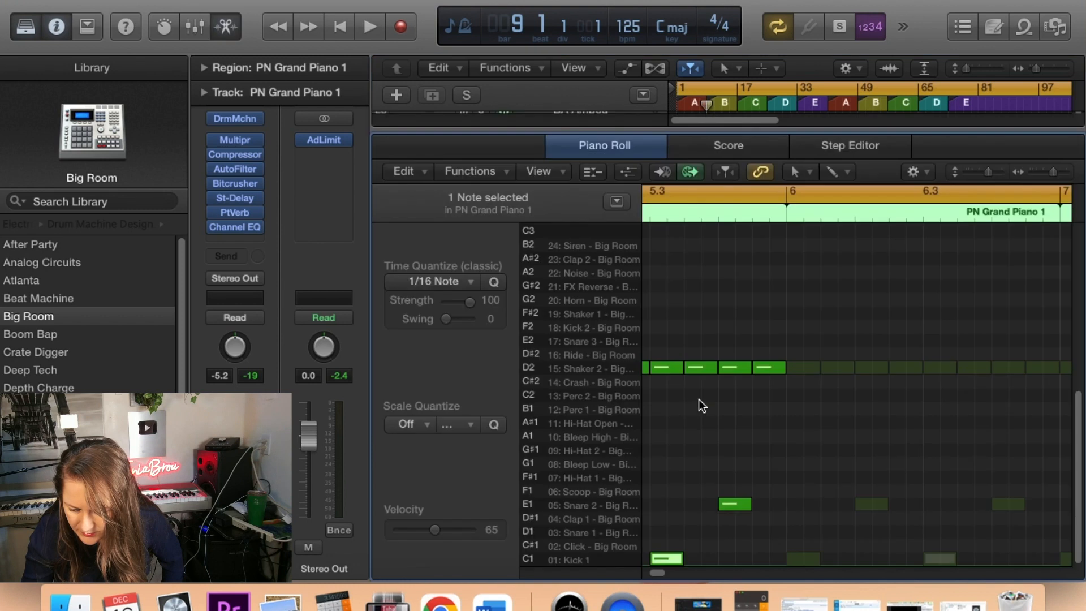
drag(727, 456, 531, 439)
drag(801, 464, 1078, 435)
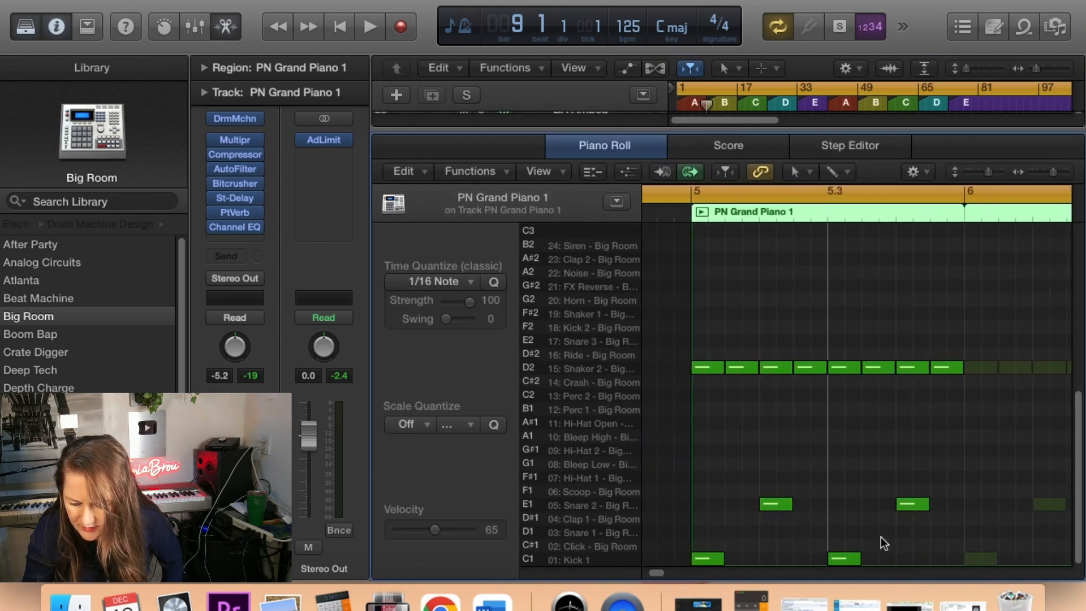
Audition both Kick 1 notes in bar 5 and highlight all the Snare 2 notes of the region.
click(709, 555)
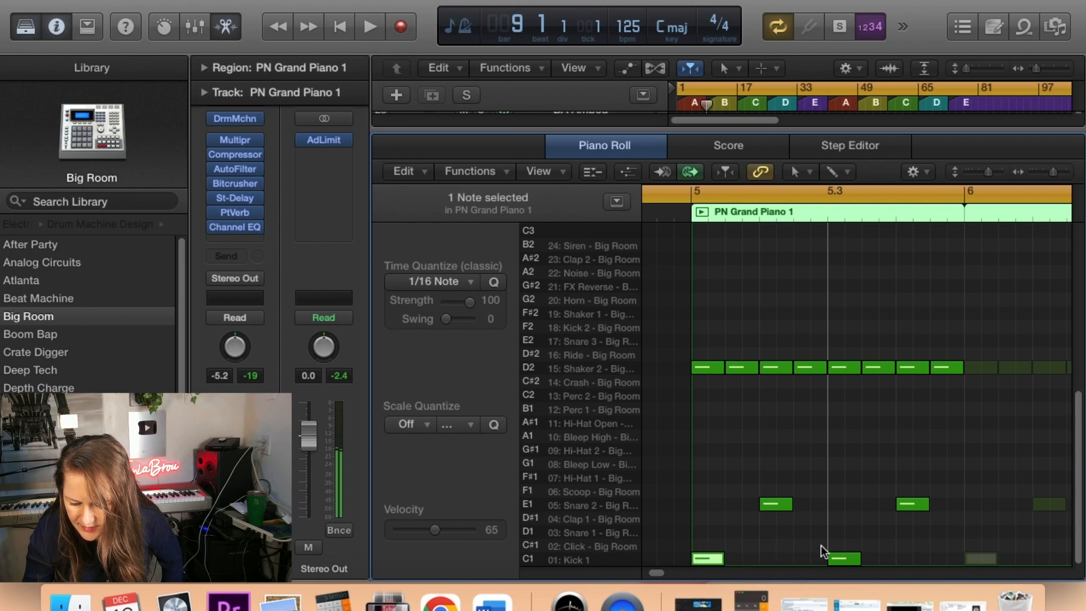
click(844, 554)
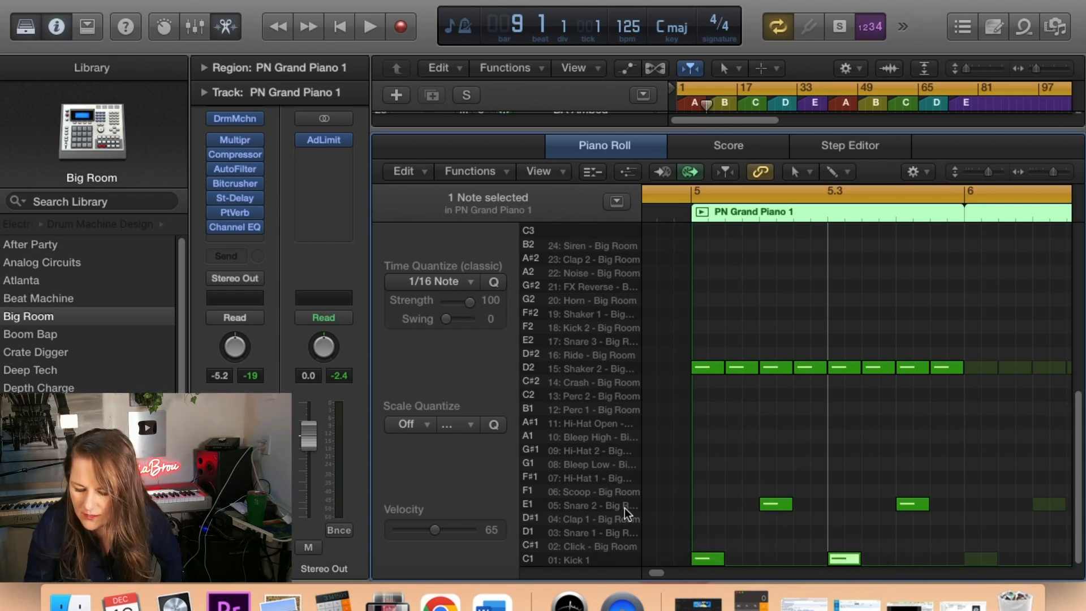
click(613, 504)
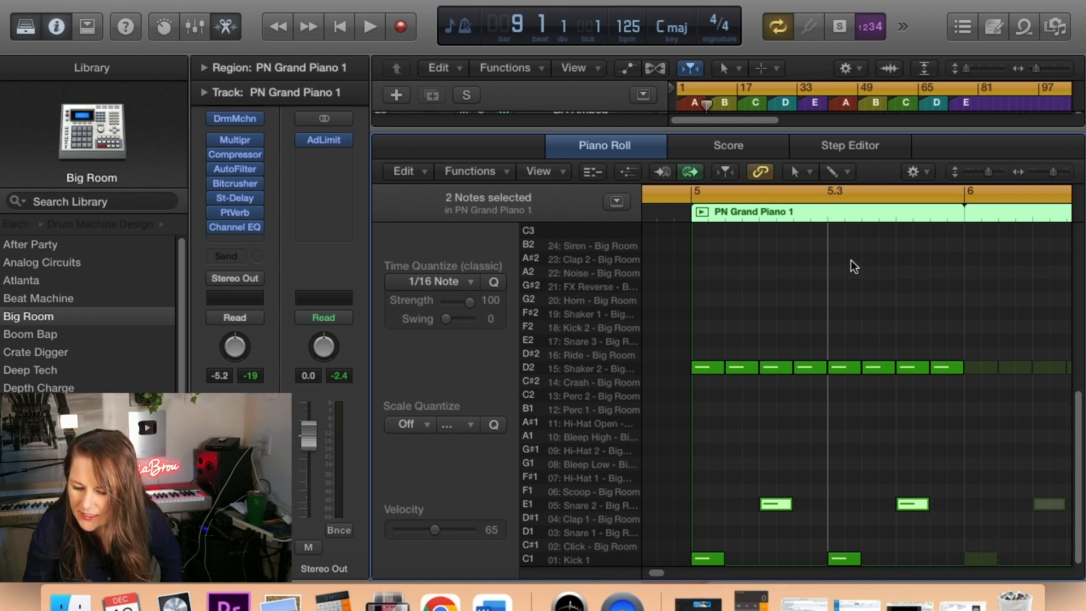
Place the playhead at bar 6 and audition the alternating Kick 1 and Snare 2 notes of bar 5.
mouse_move(707, 105)
mouse_down()
mouse_move(677, 106)
mouse_move(709, 106)
mouse_move(688, 106)
mouse_up()
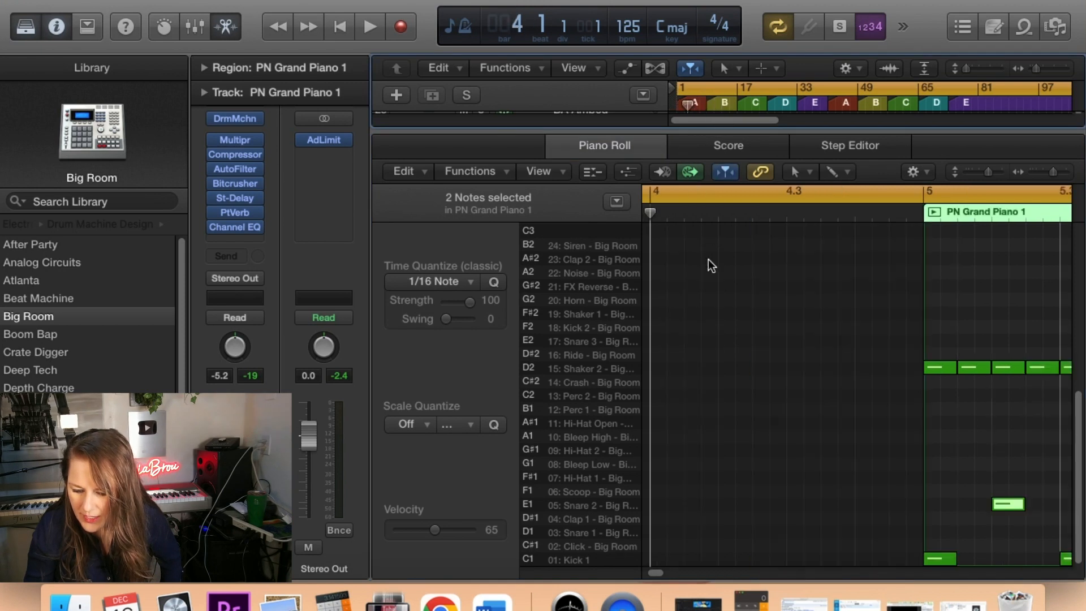
drag(652, 212, 926, 214)
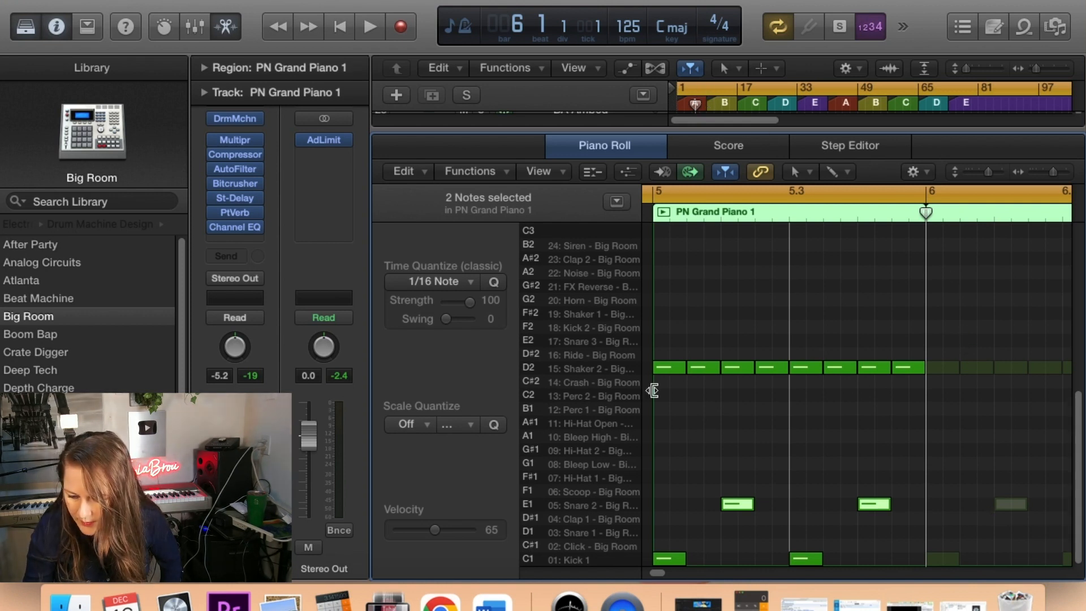
click(662, 557)
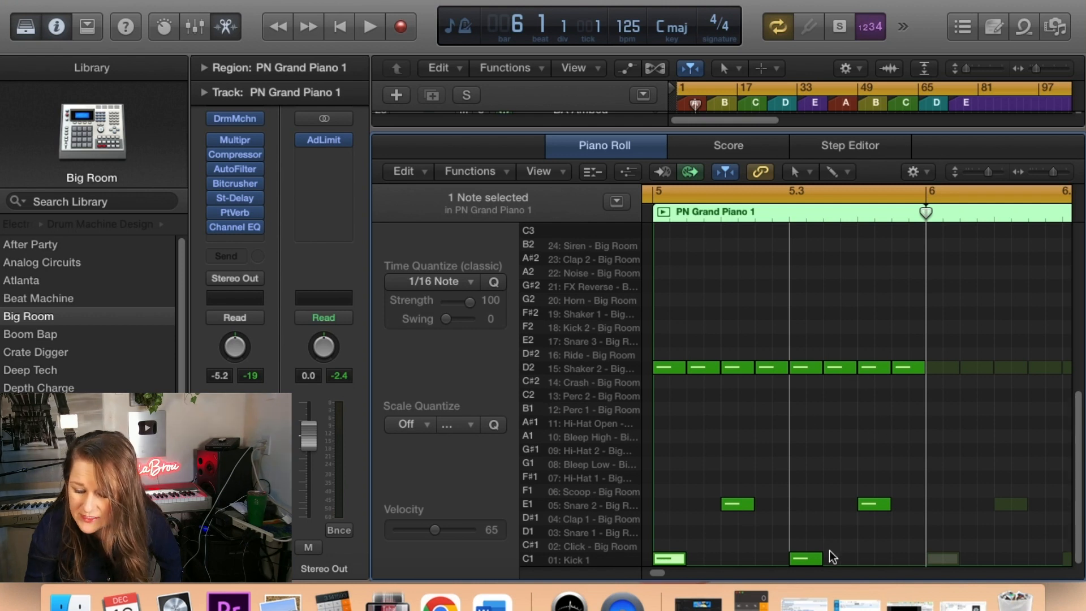
drag(719, 542, 663, 563)
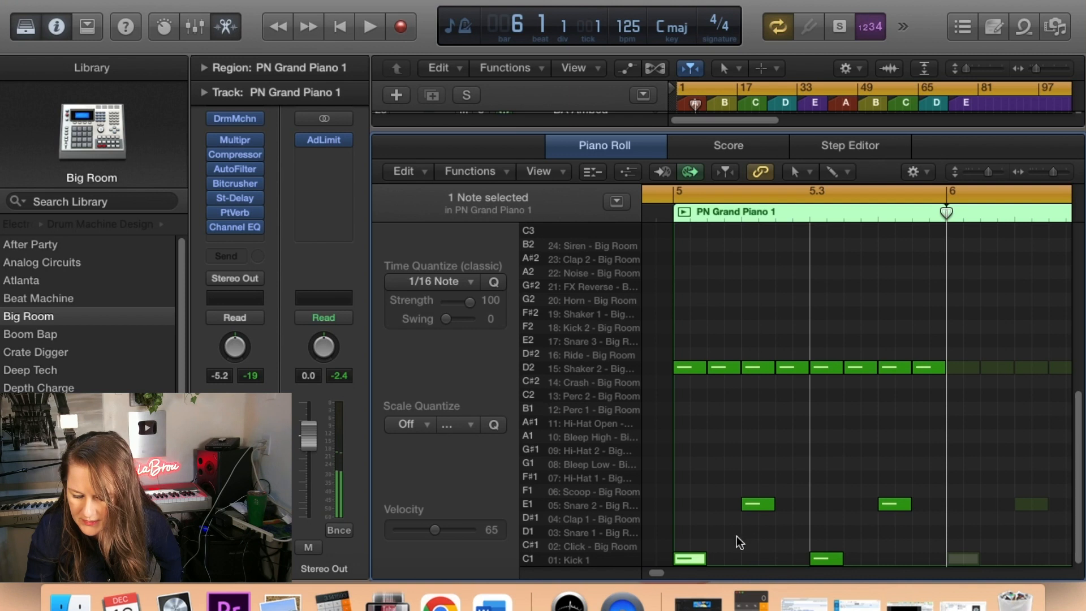
click(756, 506)
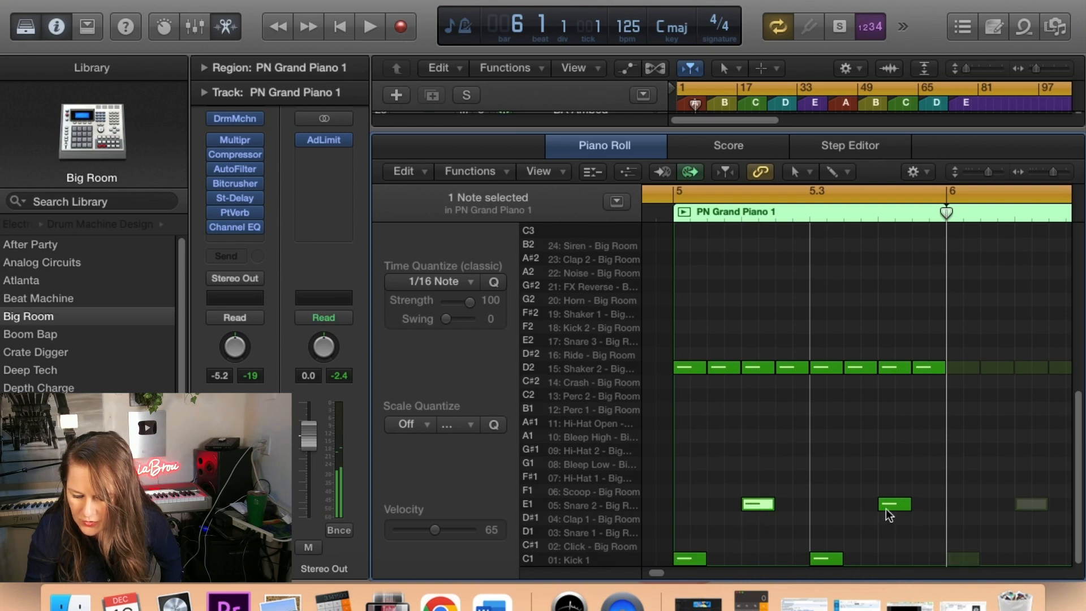
click(886, 508)
click(820, 558)
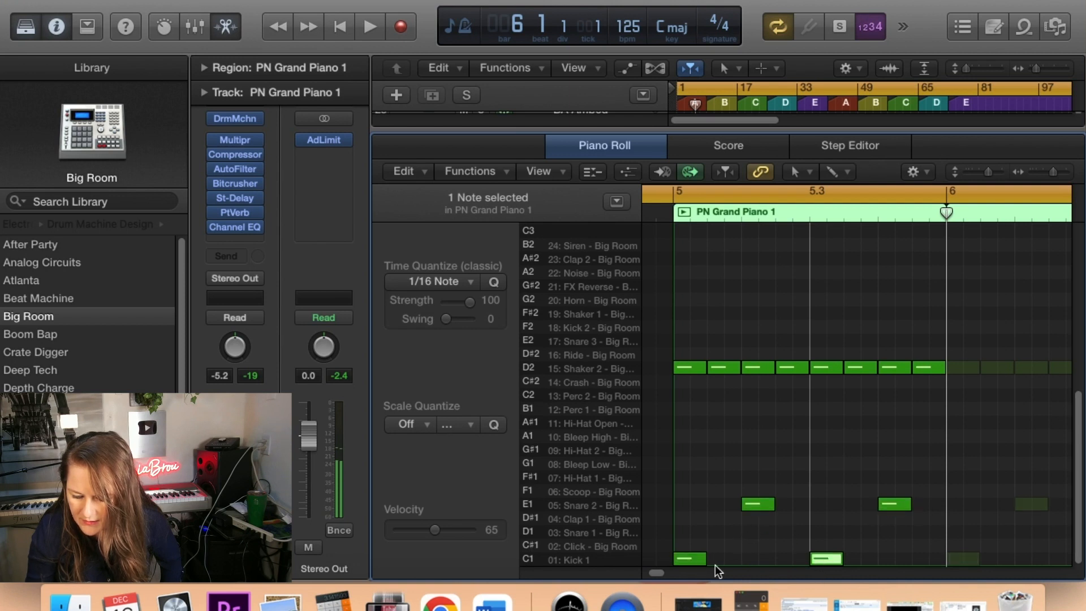
click(700, 559)
click(818, 559)
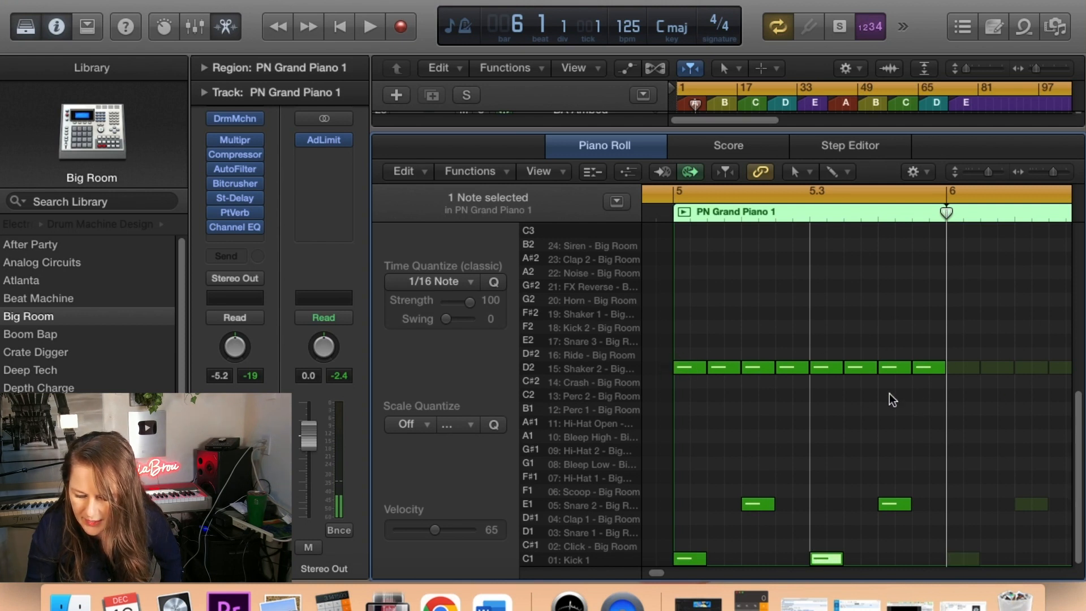
Highlight all the Shaker 2 notes of the region and close the Piano Roll.
click(589, 369)
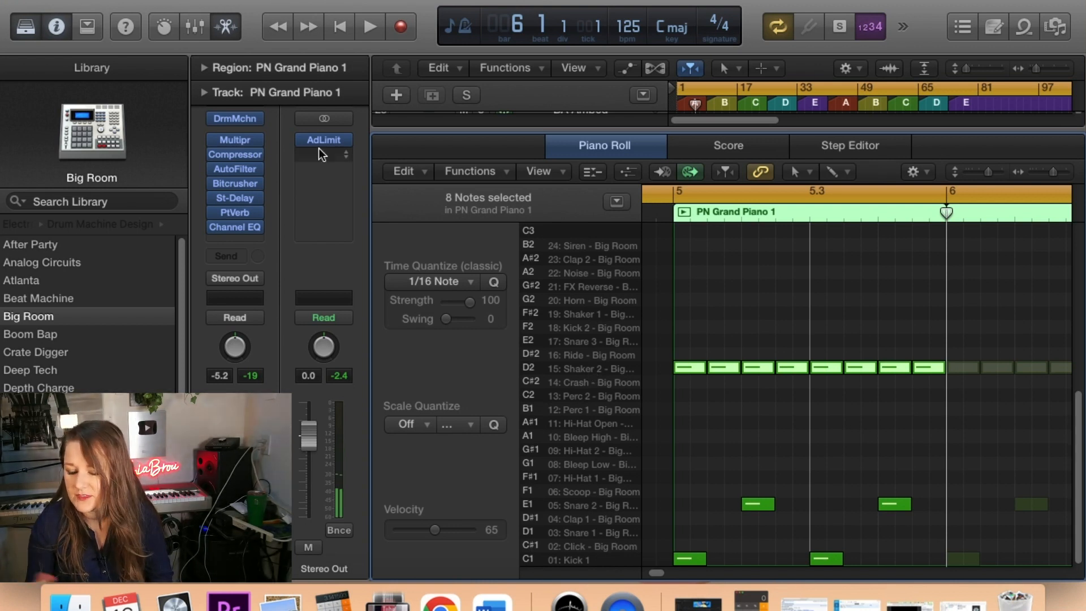
click(216, 30)
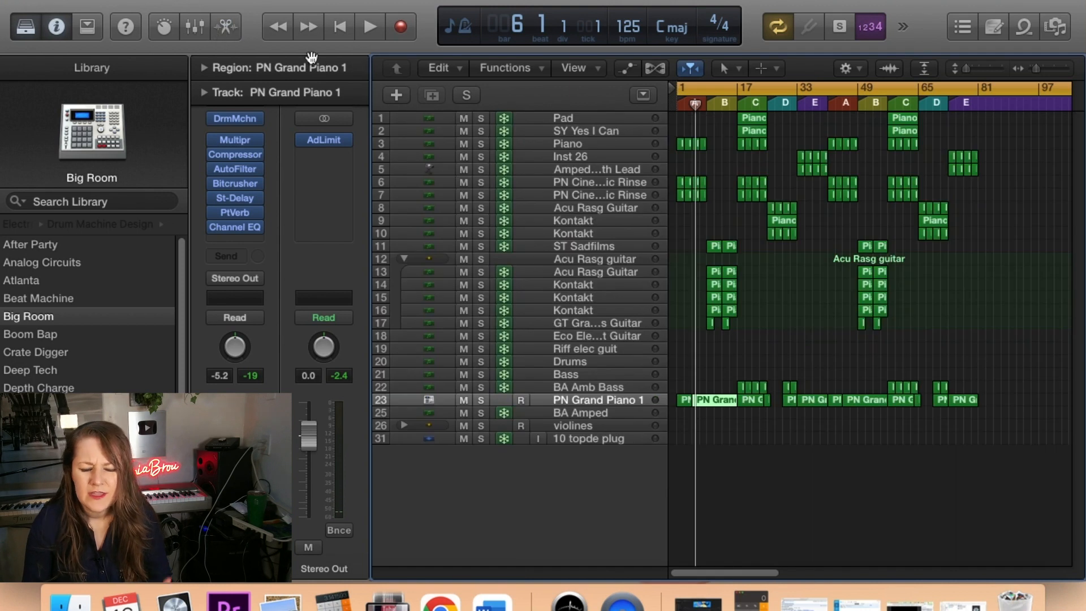
Play the song from the beginning to bar 13, stop it there and deselect the drum region.
key(Return)
key(space)
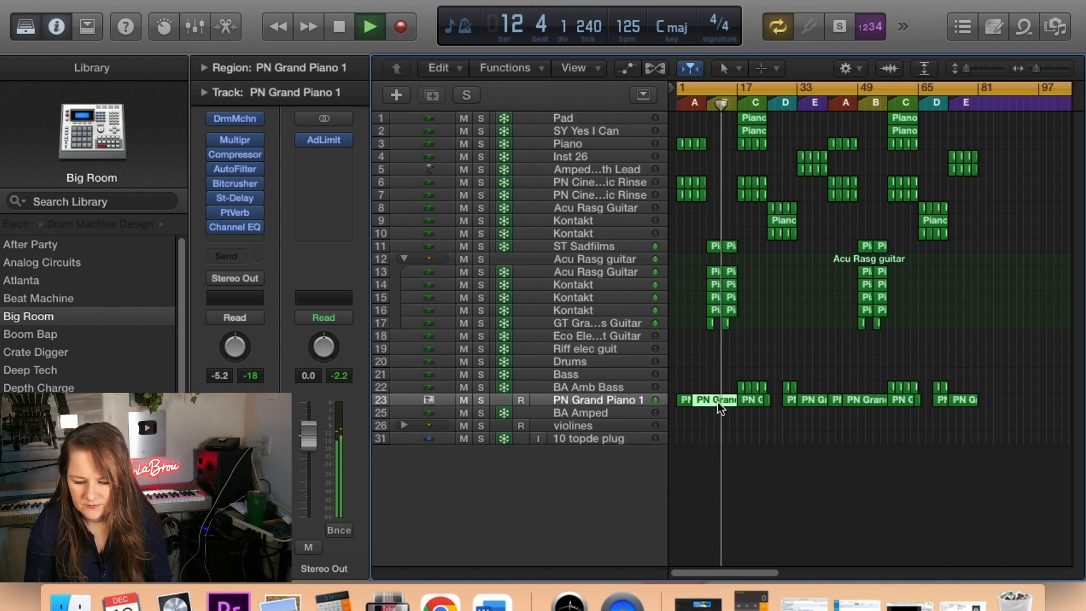
key(space)
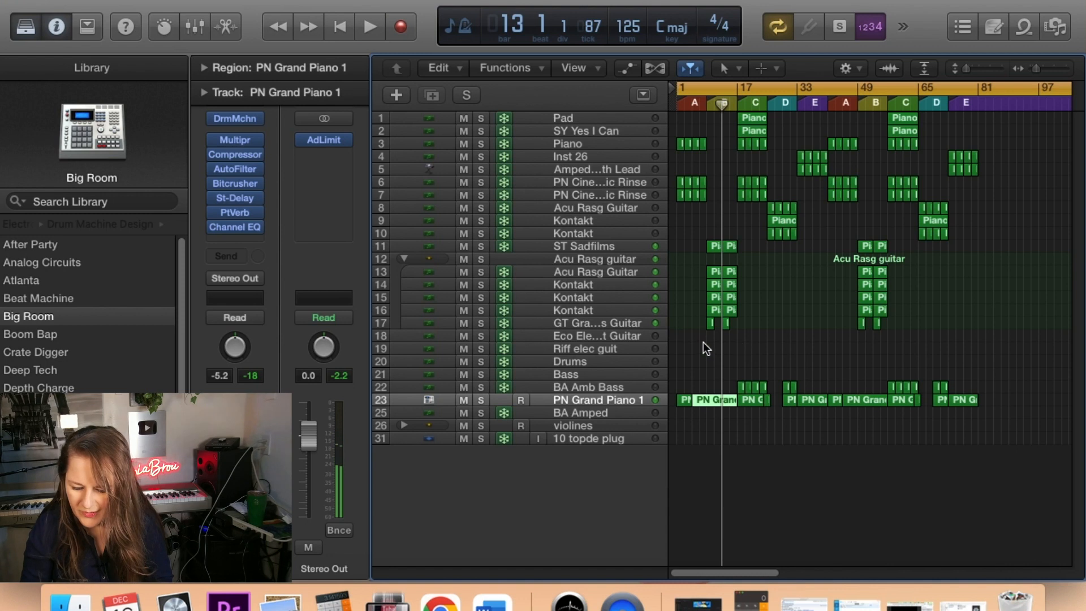
click(684, 280)
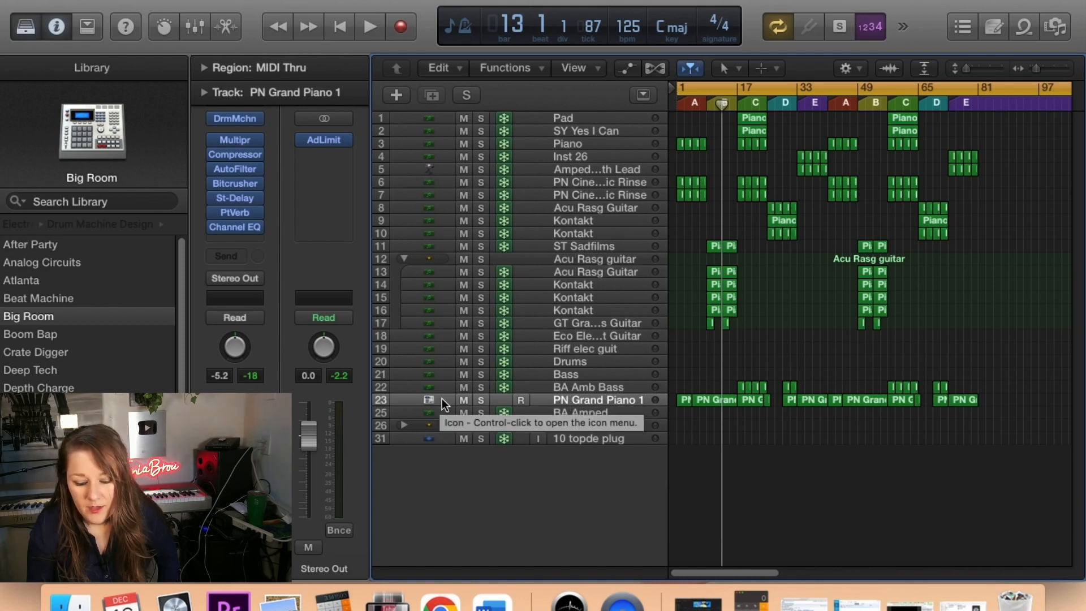
Open the Big Room kit's Drum Machine Designer from the track's instrument and audition the Snare 1 and Kick 1 pads.
click(236, 119)
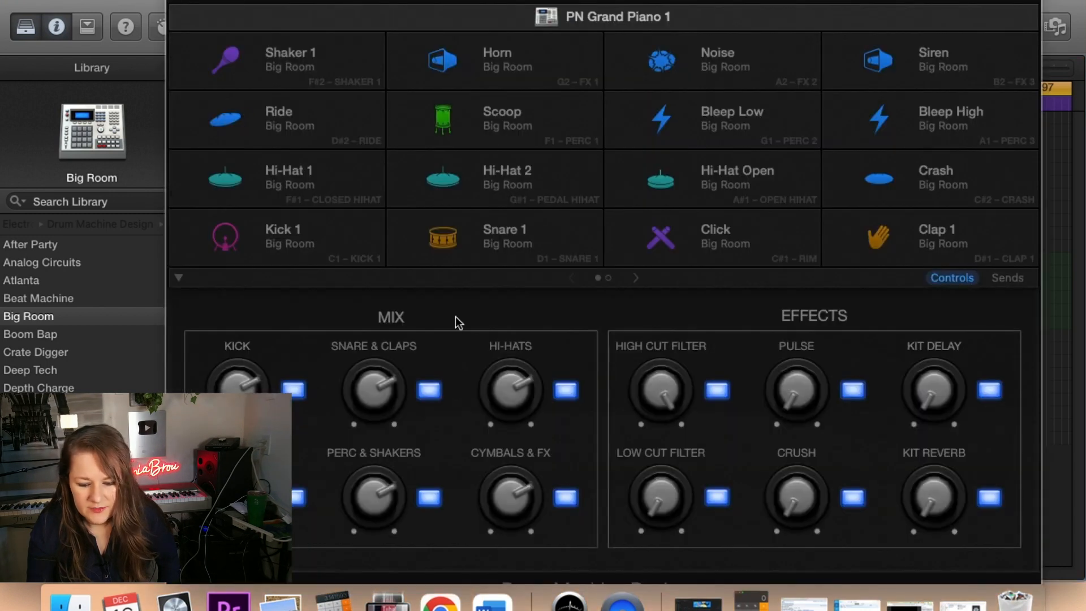
click(498, 237)
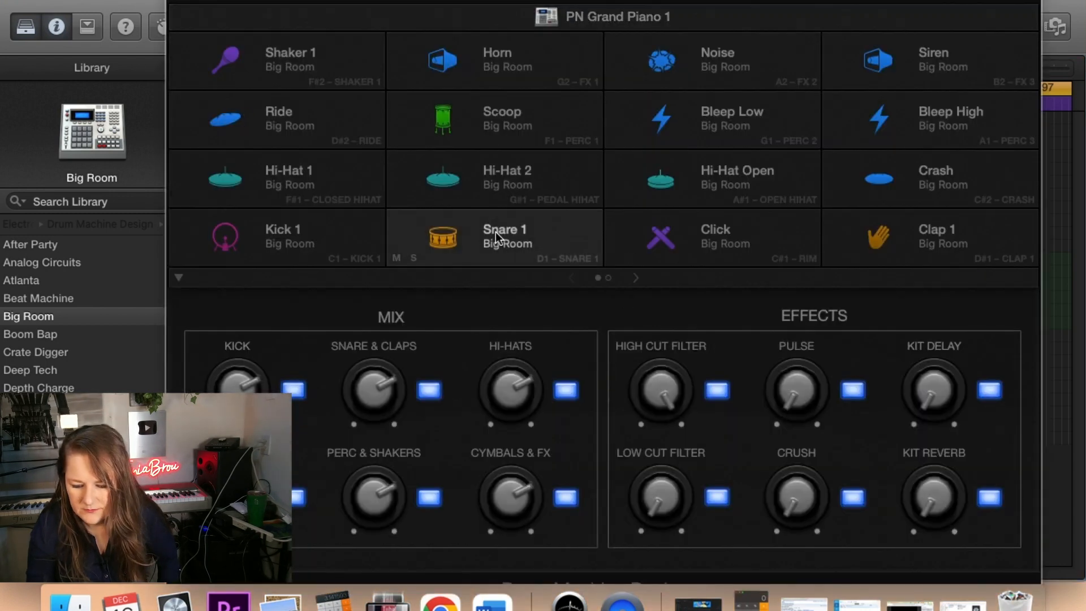
click(271, 247)
click(429, 254)
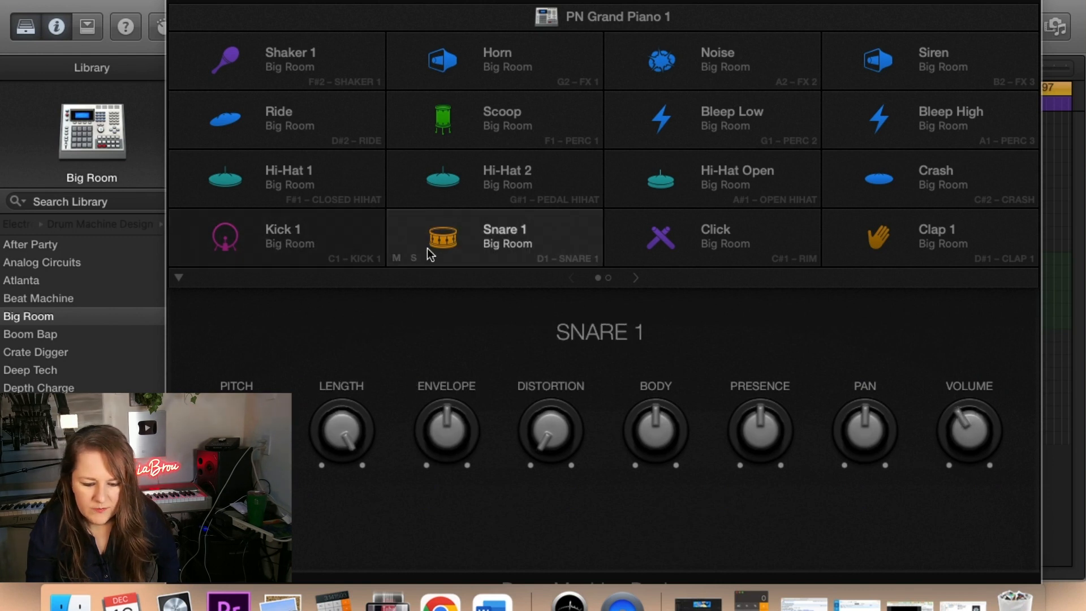
Audition the Kick 1 pad of the Big Room kit and close the Drum Machine Designer.
click(283, 249)
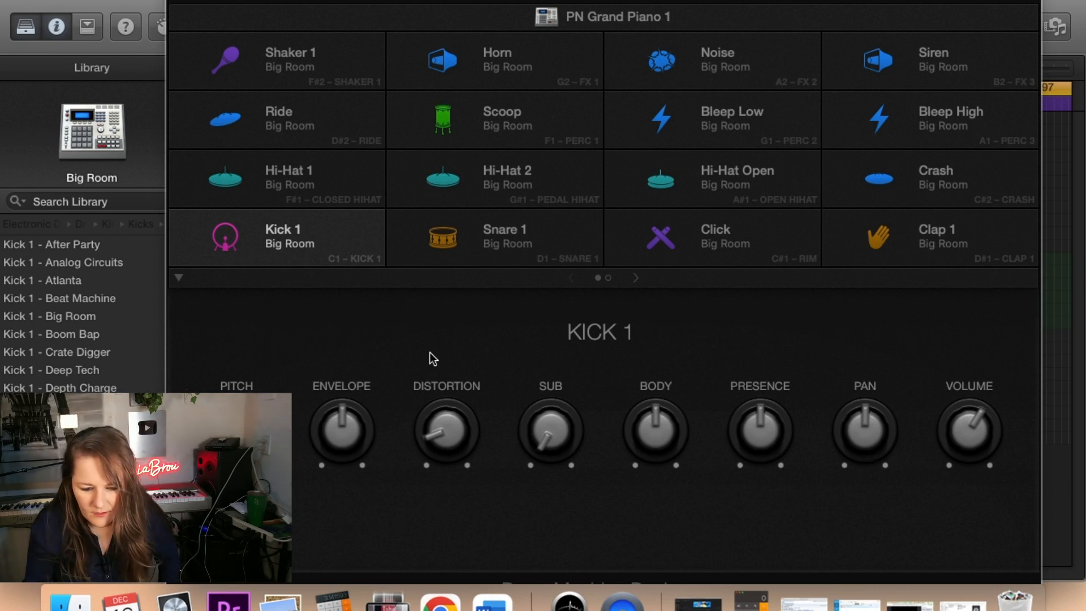
click(181, 3)
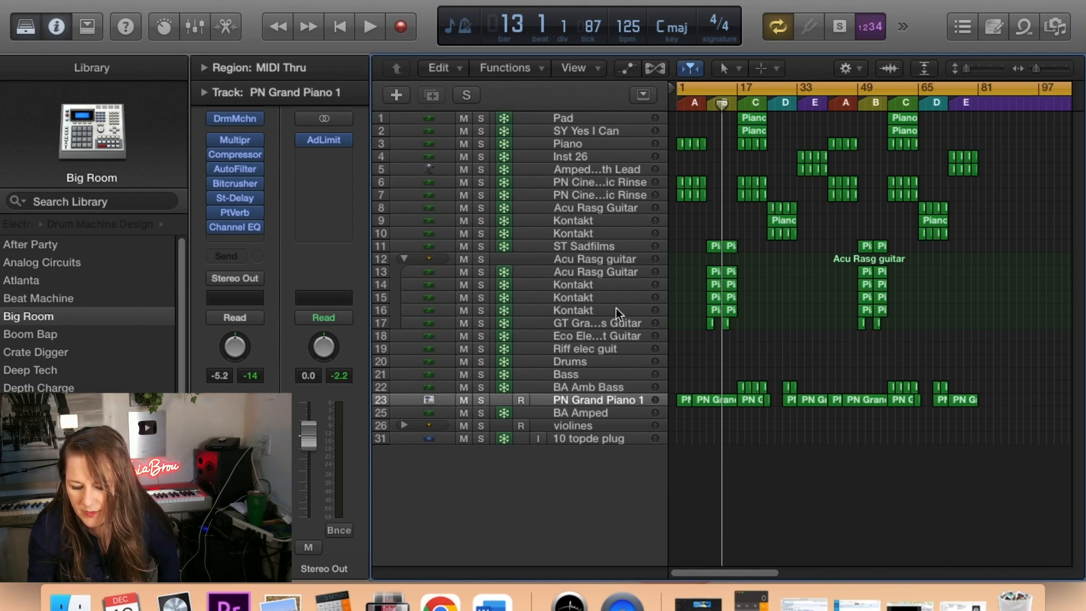
Unfreeze the Piano track and open its first region in the Piano Roll with the playhead at bar 1.
click(596, 145)
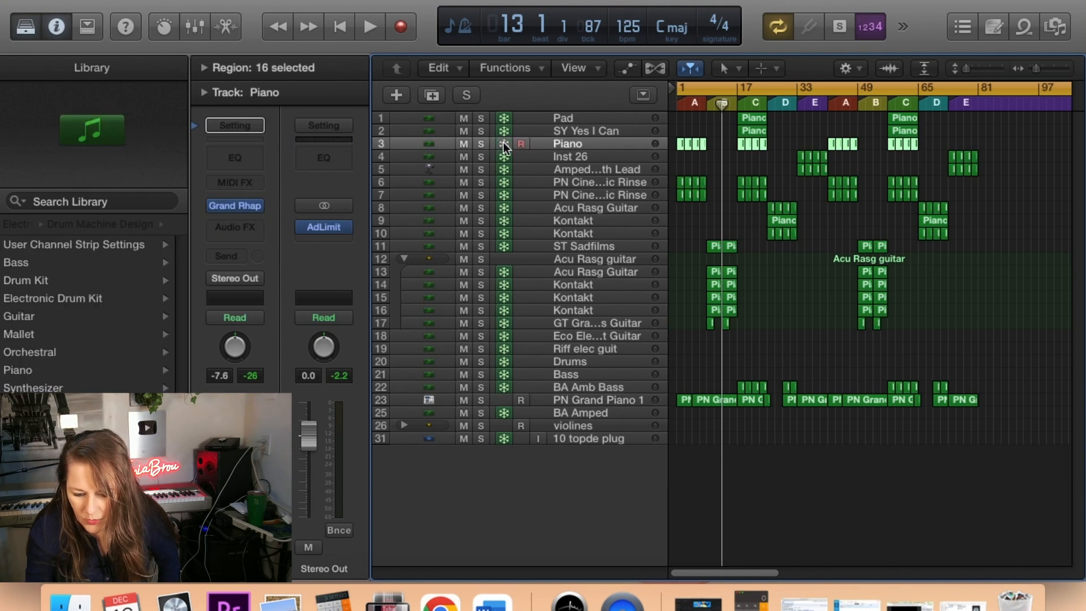
drag(722, 105, 674, 115)
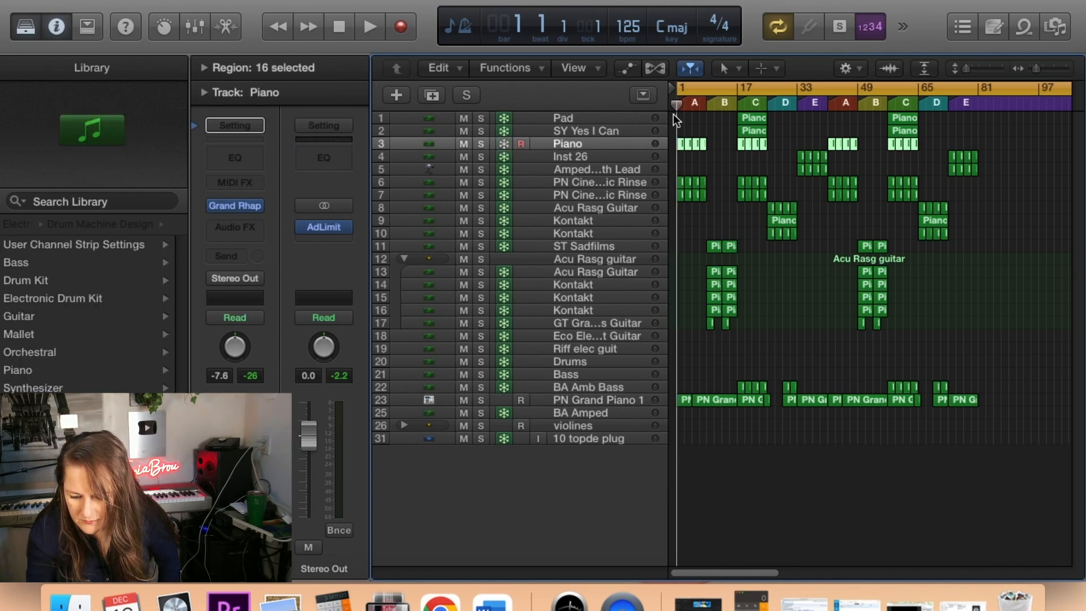
double_click(680, 142)
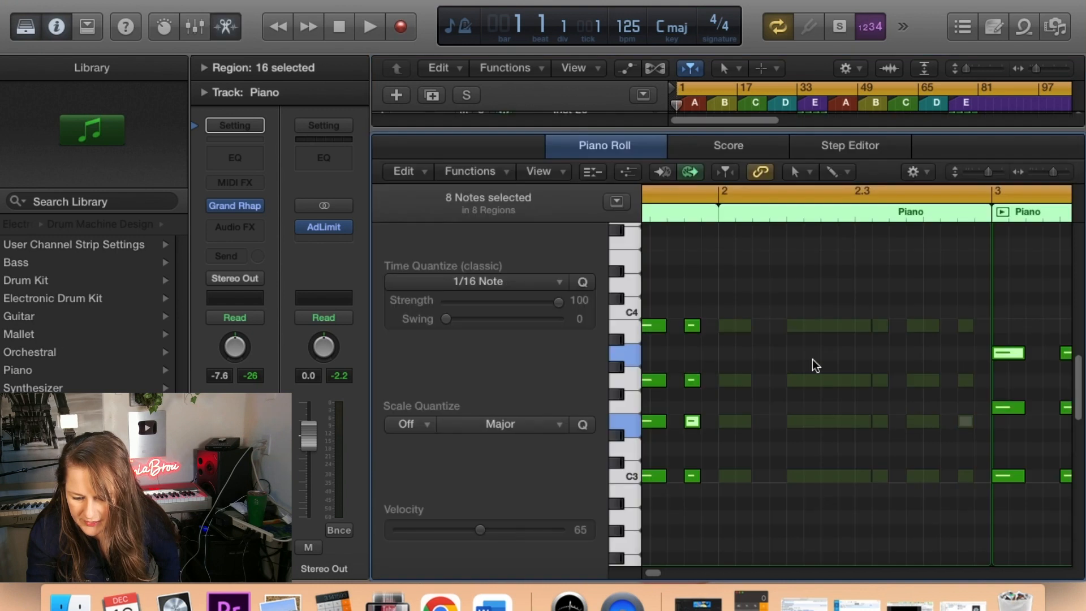
drag(807, 518, 618, 522)
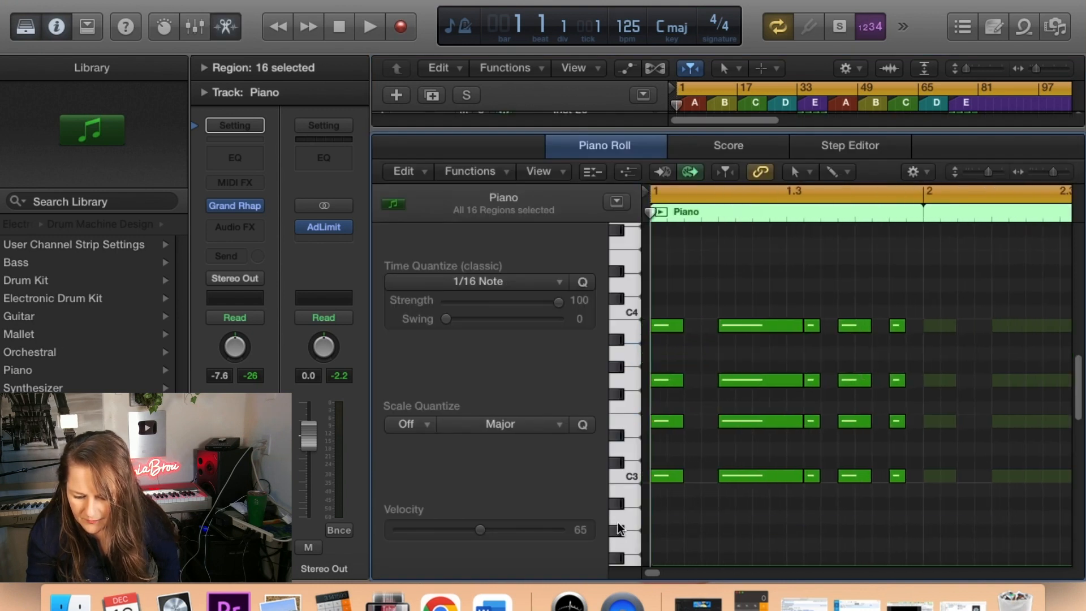
drag(869, 527, 696, 526)
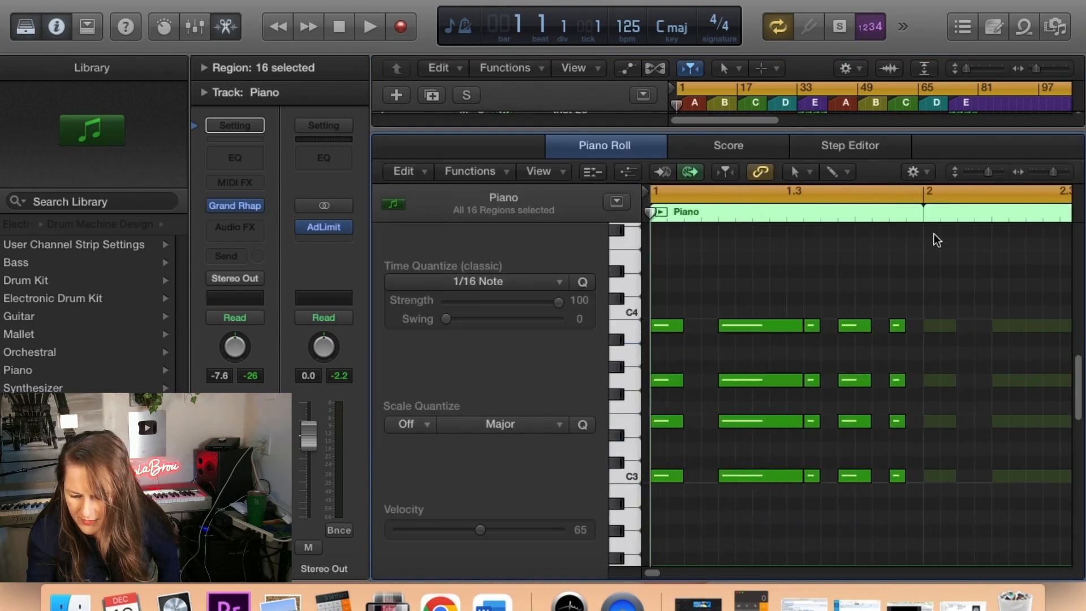
Highlight the first C maj7 chord of the Piano region, all the chord notes of bar 1, and its top row of notes.
click(673, 329)
drag(668, 273, 648, 527)
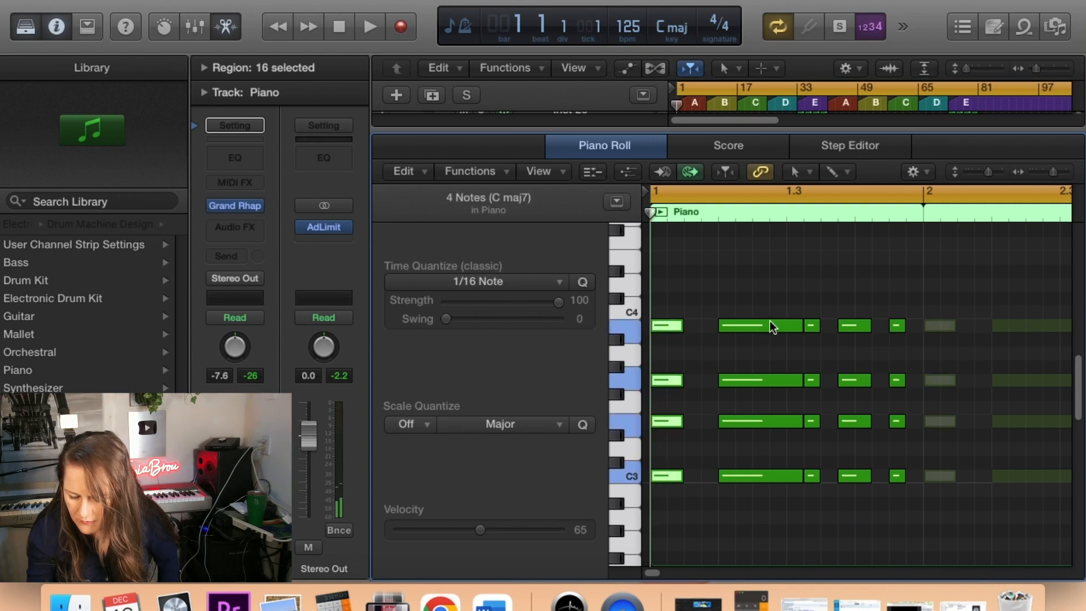
drag(904, 295, 635, 544)
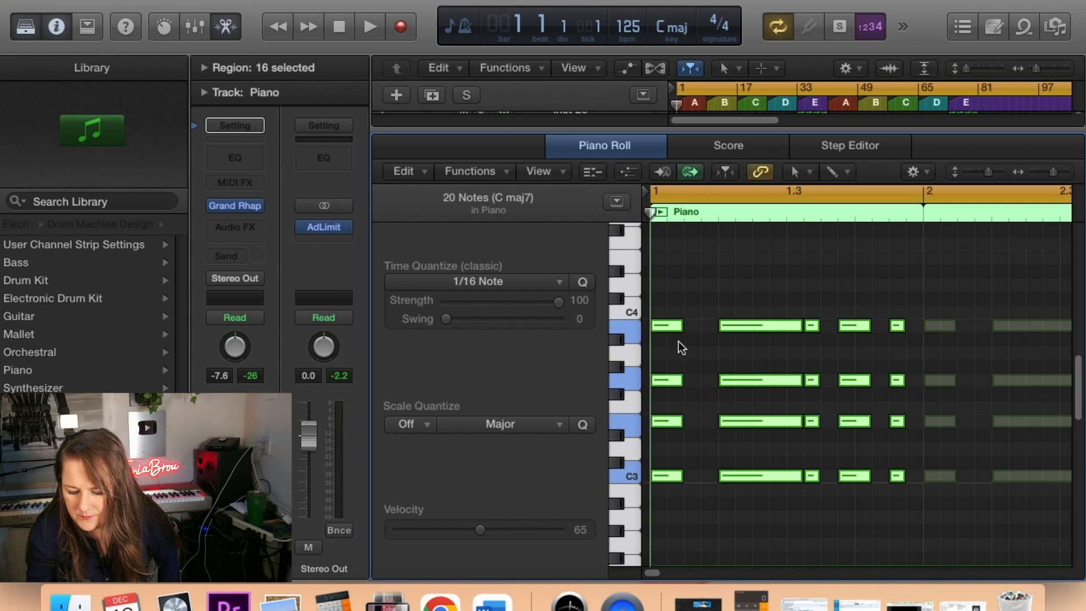
click(712, 282)
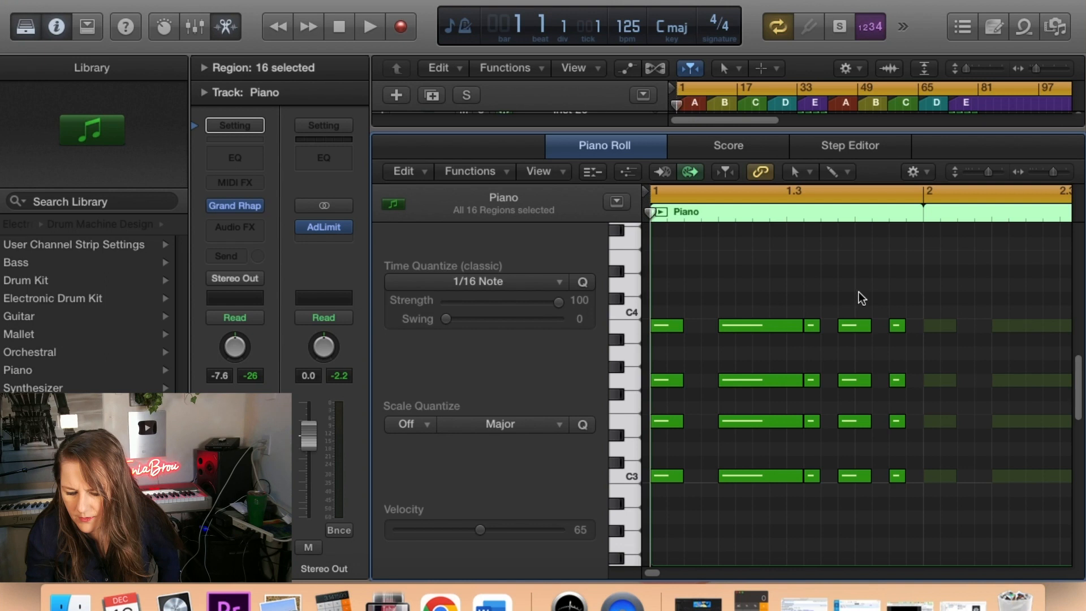
drag(906, 302, 645, 339)
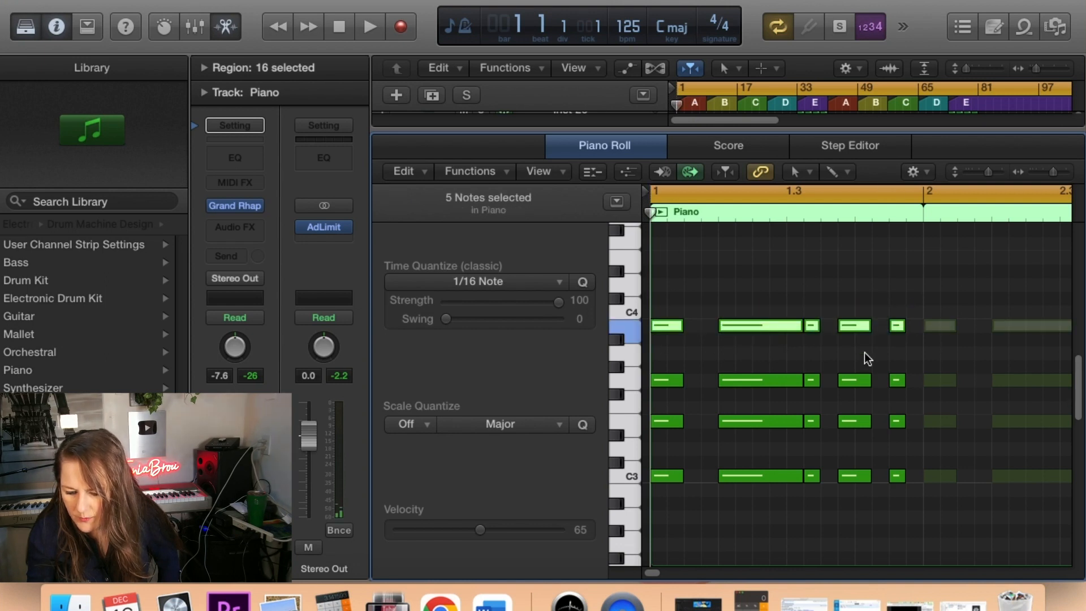
click(834, 257)
drag(701, 304, 695, 538)
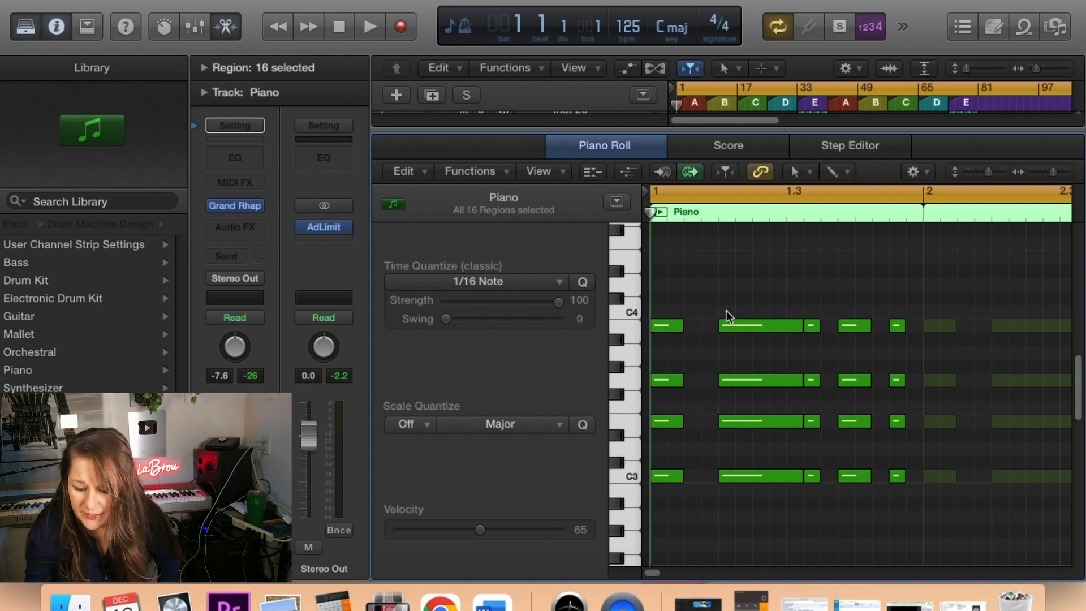
Join the five B3 notes of bar 1 into one sustained note, undo the join and deselect the notes.
drag(906, 299, 661, 345)
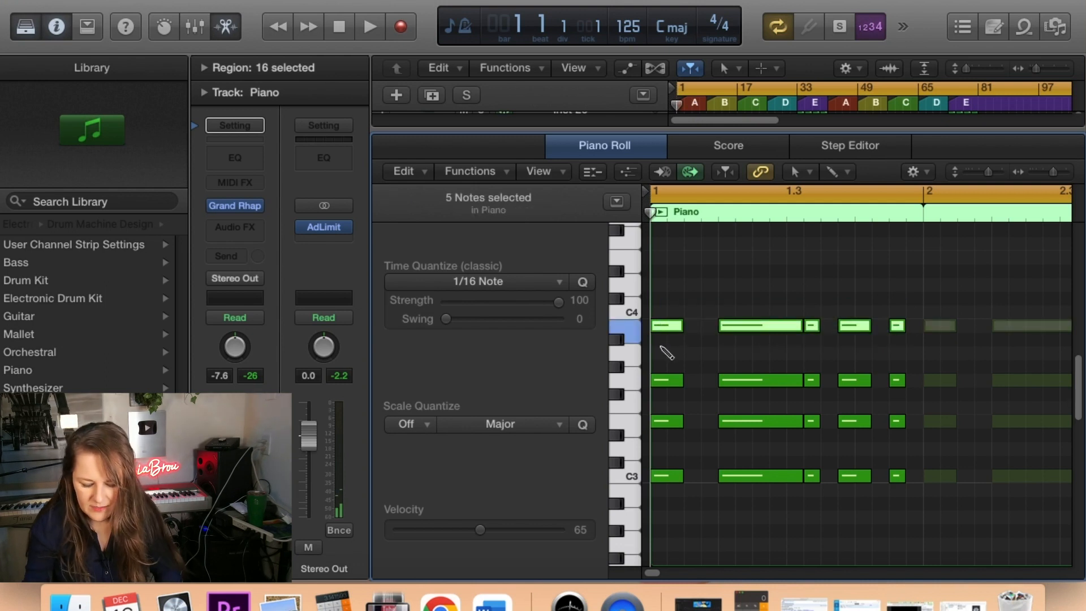
key(super+j)
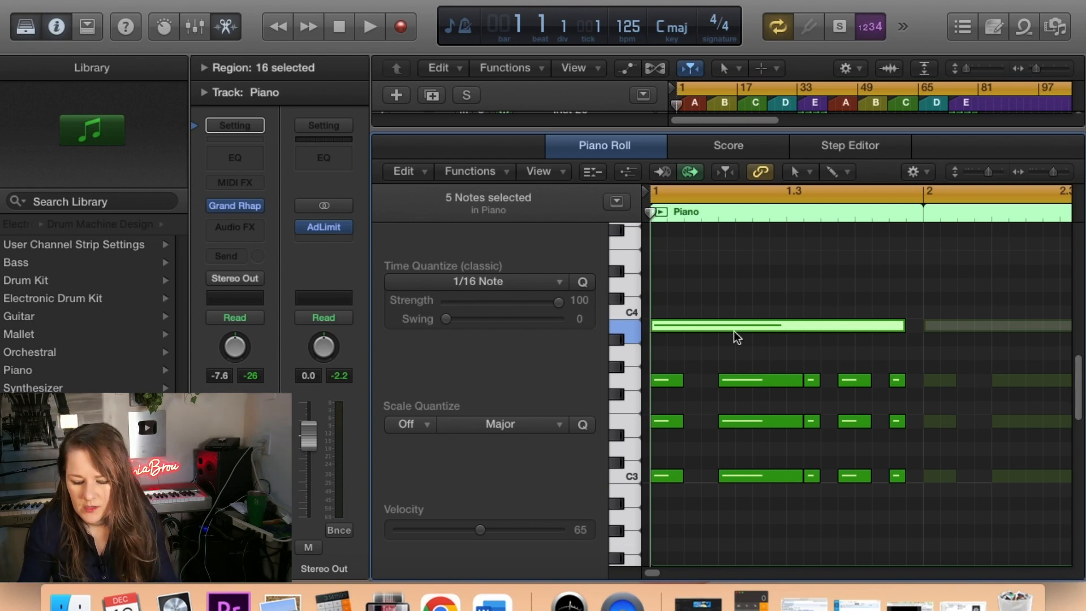
key(super+z)
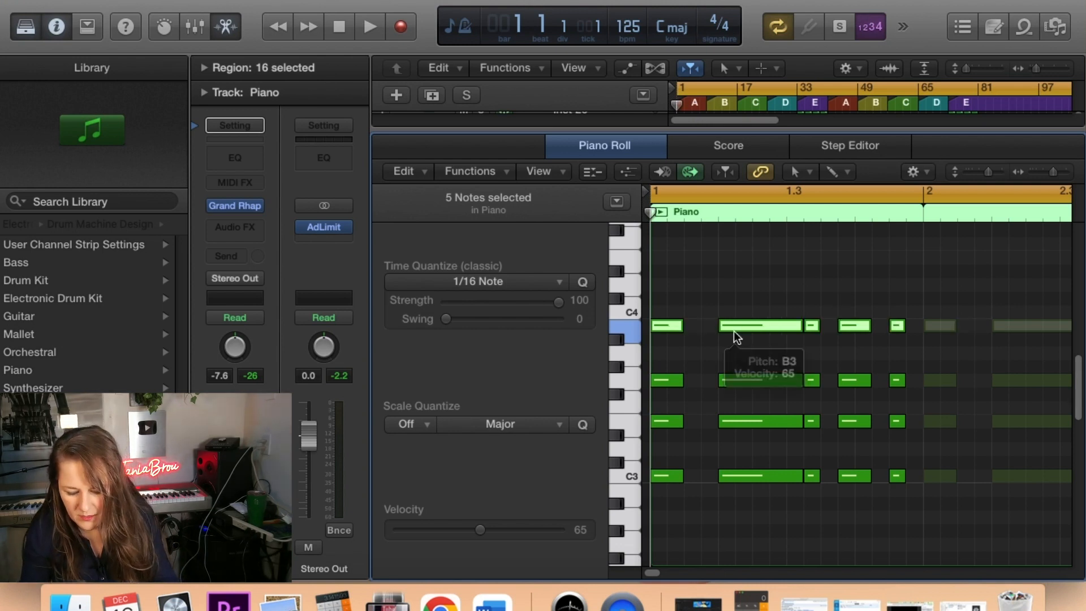
click(738, 270)
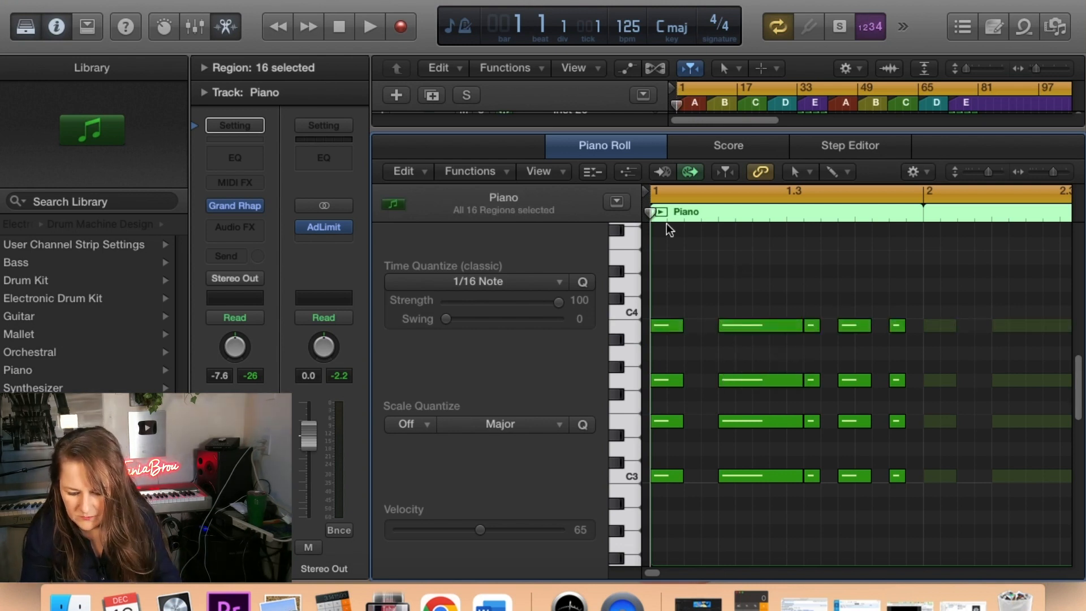
Close the Piano Roll and unfreeze the first PN Cinematic Rinse track, locating the Freeze option among its track header components.
click(226, 26)
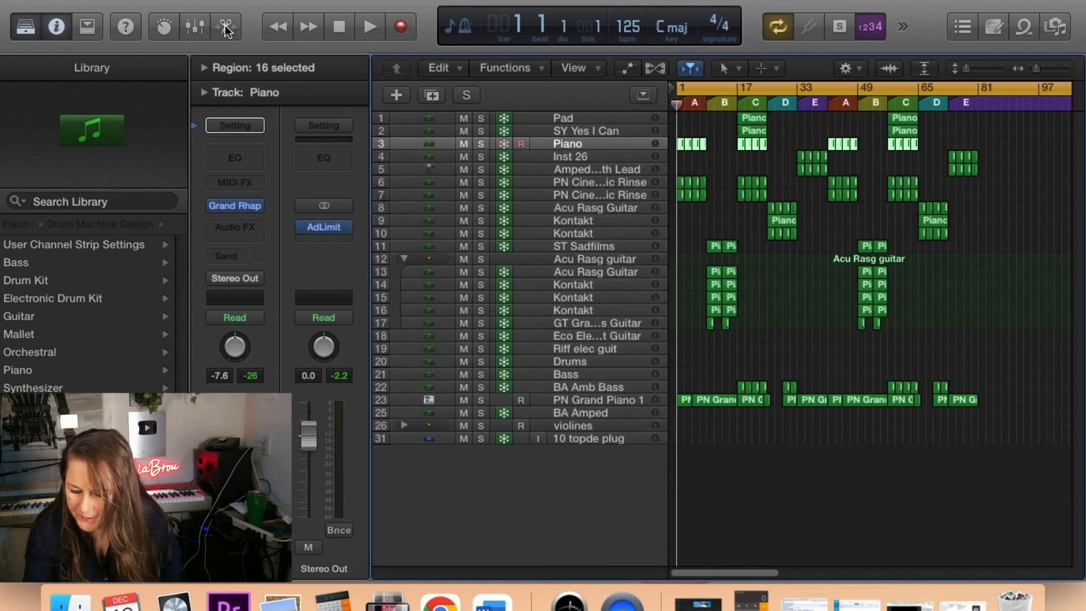
click(565, 181)
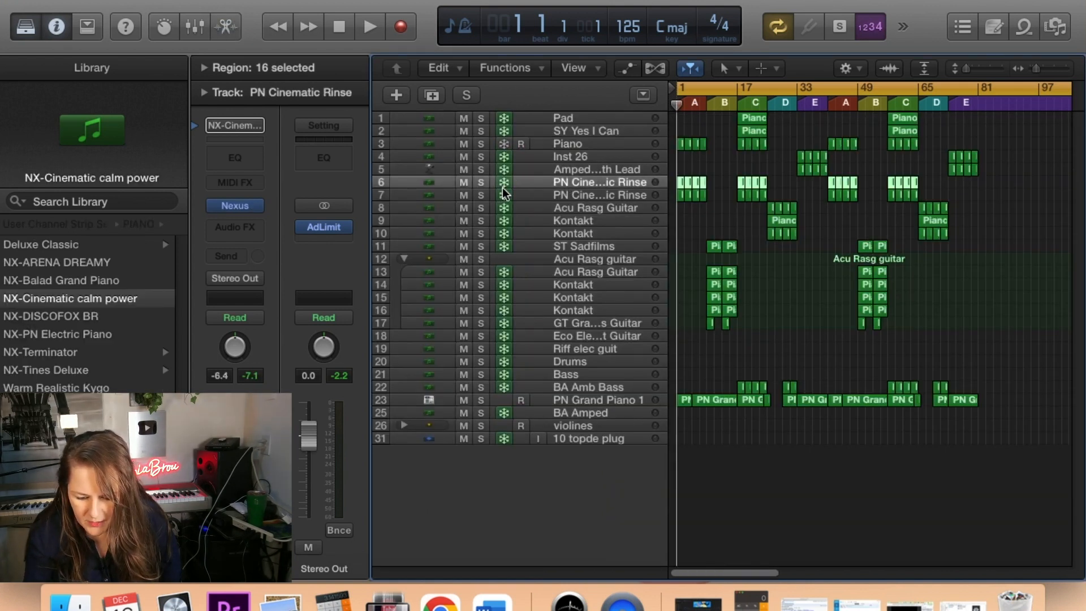
right_click(531, 189)
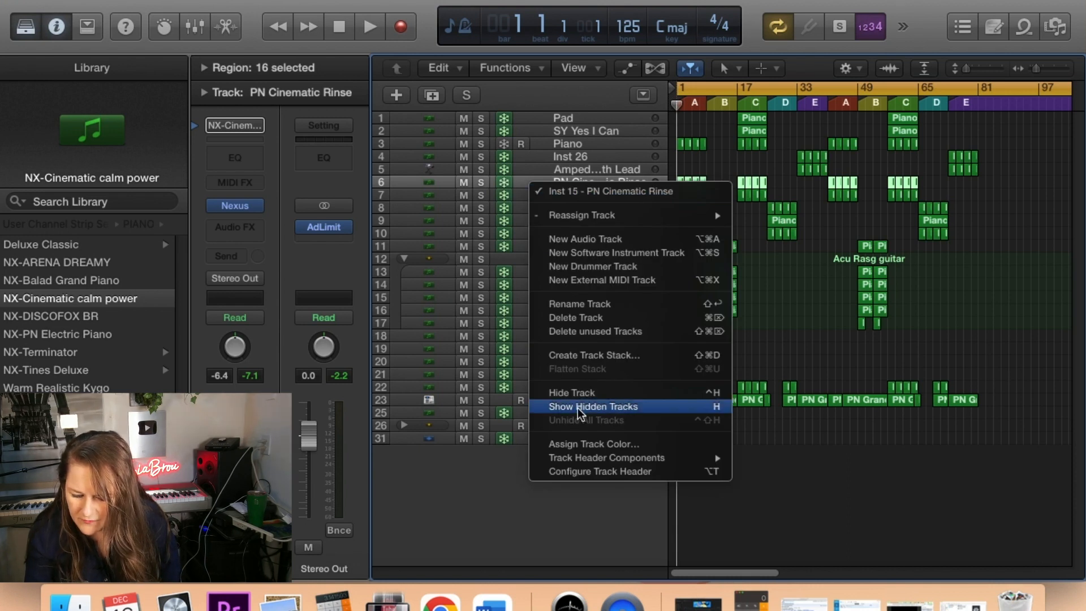
mouse_move(594, 462)
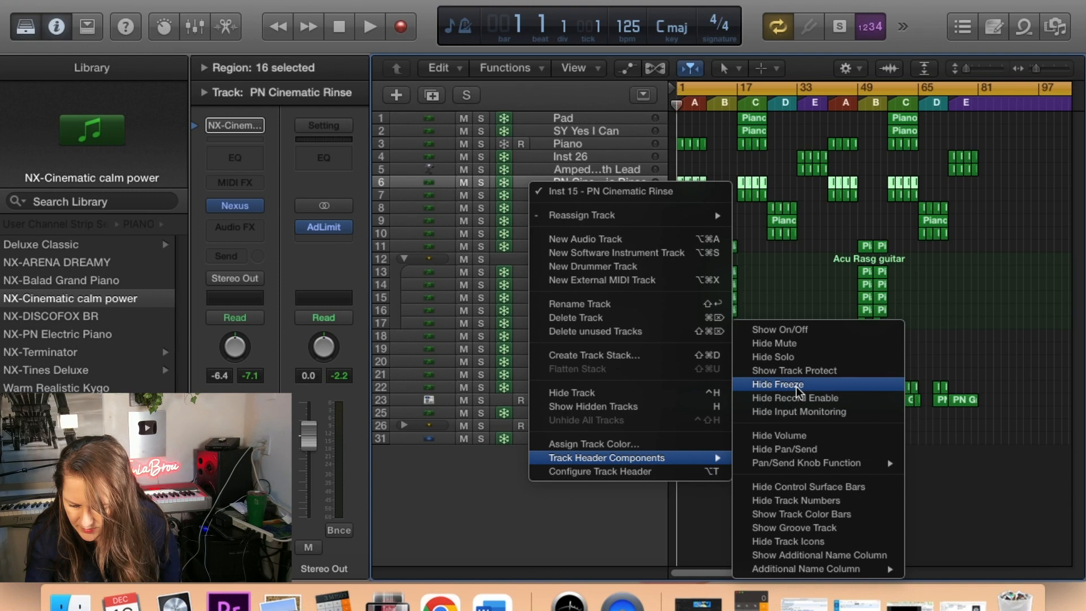
click(563, 517)
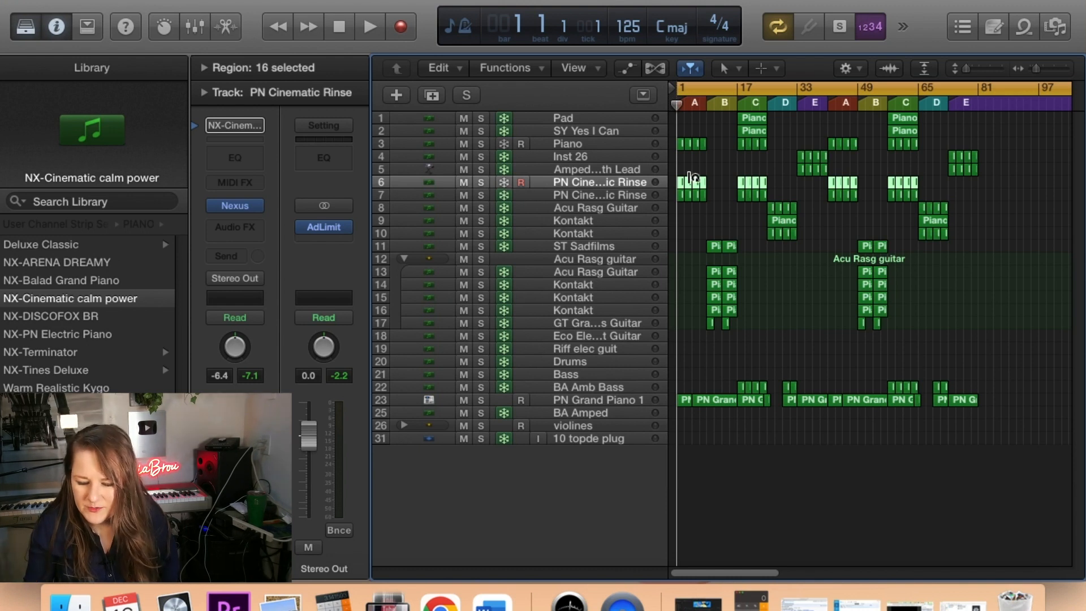
View the notes of the first PN Cinematic Rinse region in the Piano Roll and close the editor.
click(726, 188)
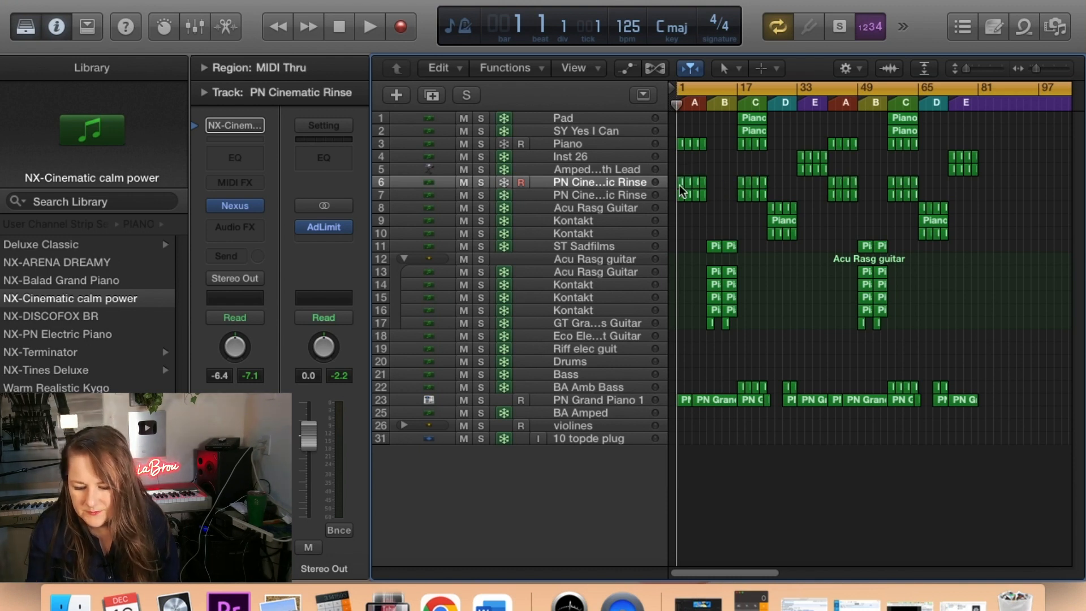
click(681, 183)
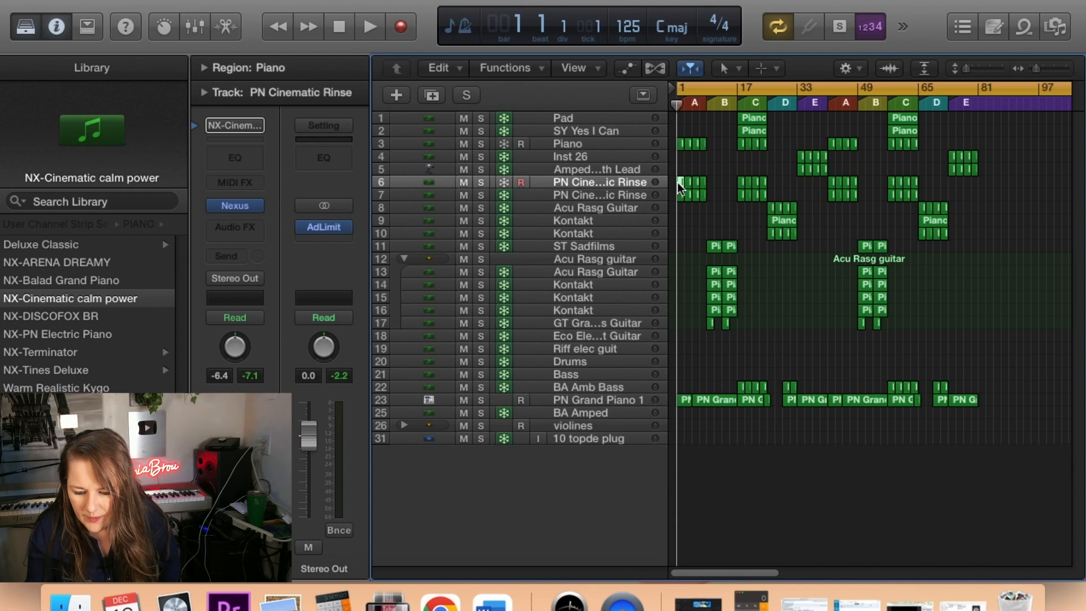
double_click(680, 184)
click(819, 284)
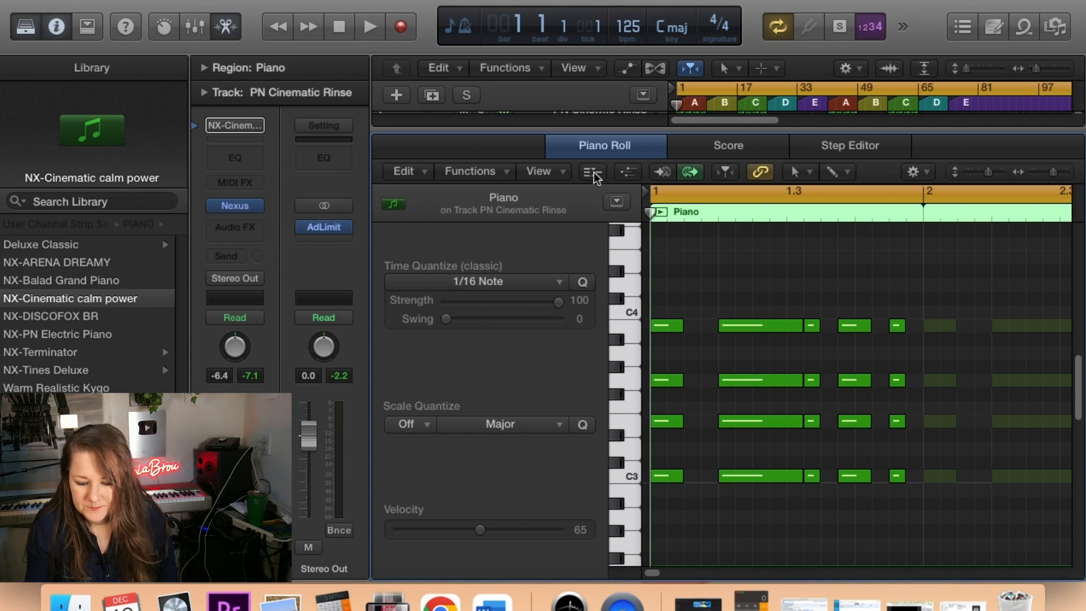
click(227, 28)
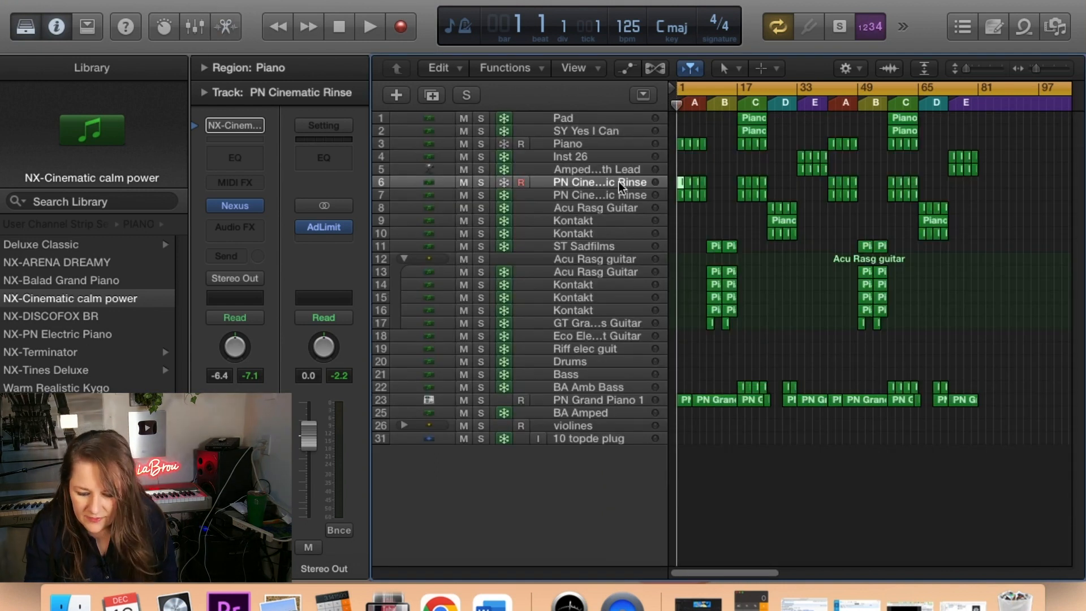
Select the first four Piano regions, solo the Piano and PN Grand Piano 1 tracks and play from bar 1.
click(714, 141)
drag(711, 143, 685, 151)
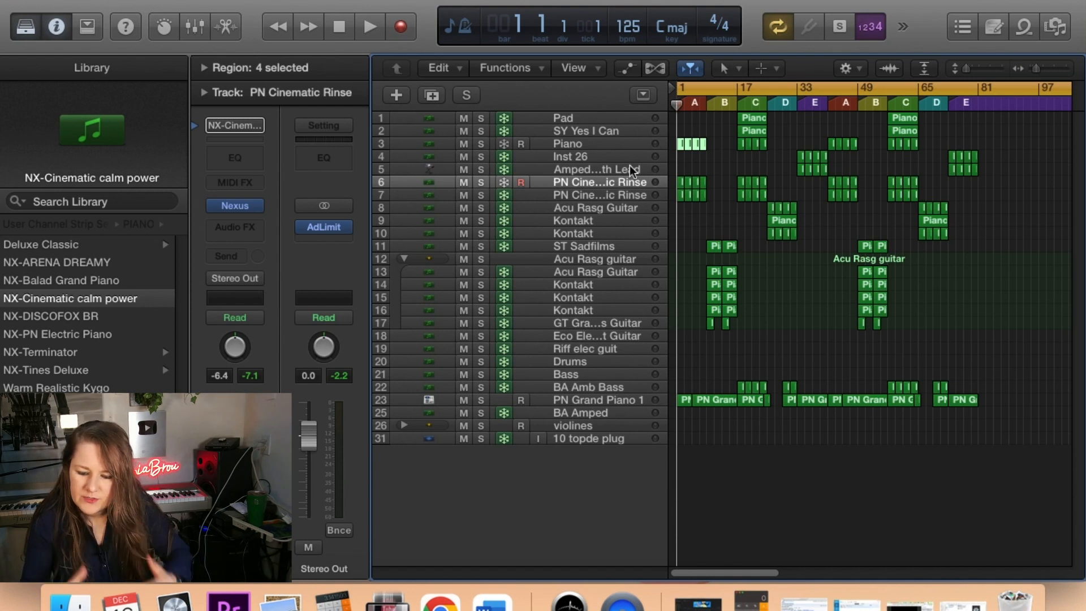
click(481, 143)
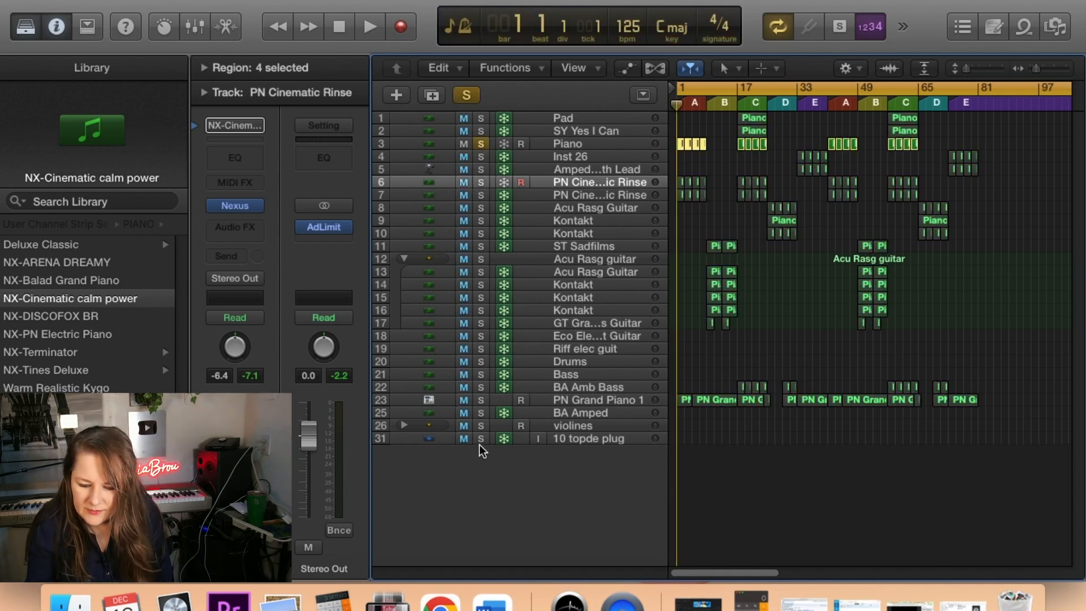
key(space)
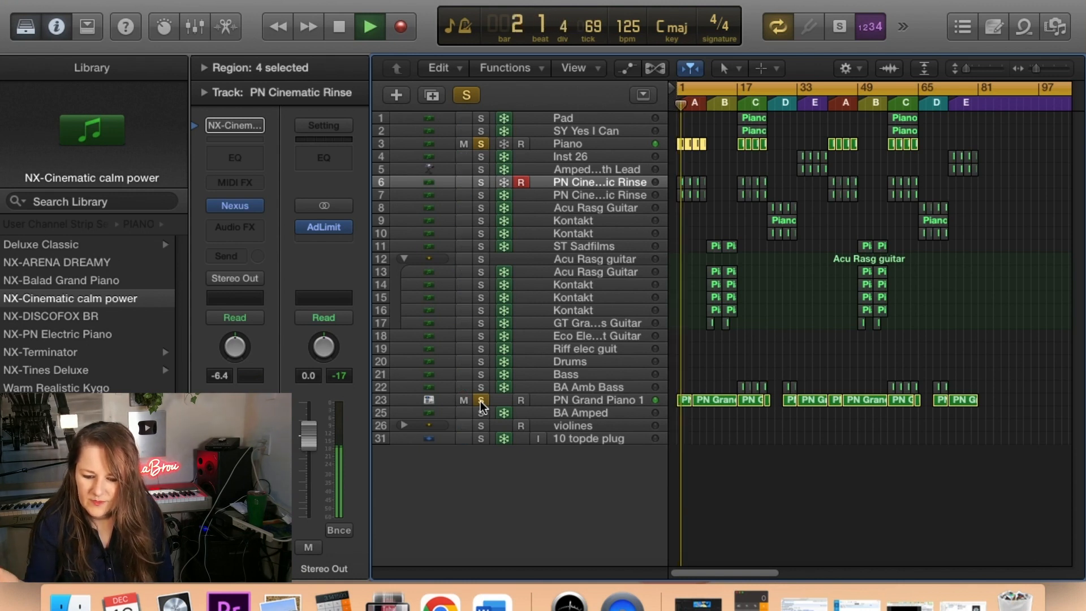
Add both PN Cinematic Rinse tracks to the solo during playback and stop the song at bar 6.
click(480, 182)
click(481, 196)
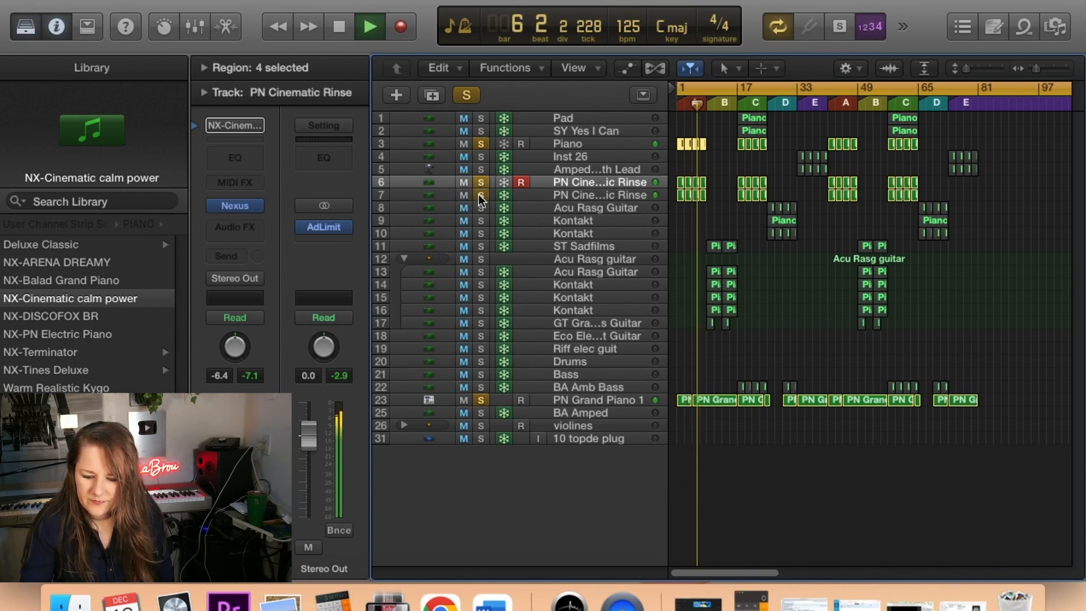
key(space)
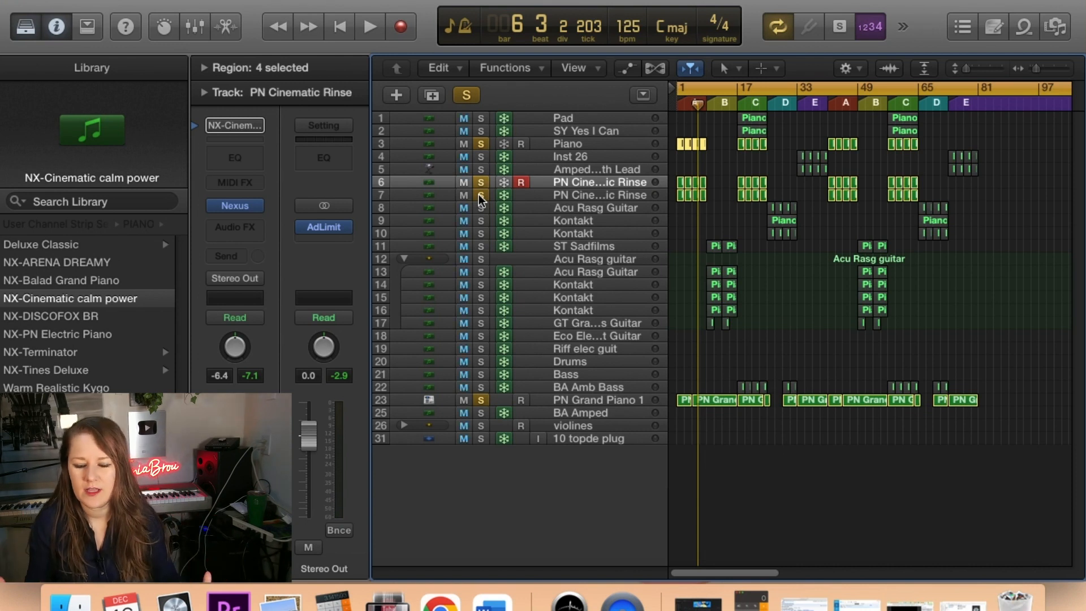
Unsolo both PN Cinematic Rinse tracks and replay from bar 1, bringing the first one back into solo before stopping at bar 3.
click(481, 195)
click(479, 183)
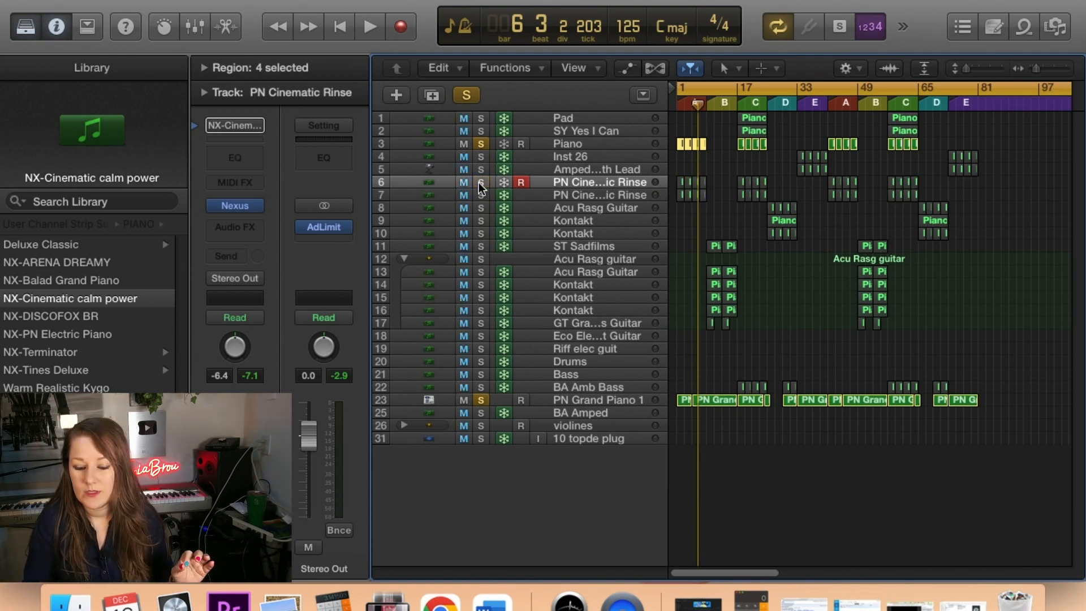
key(space)
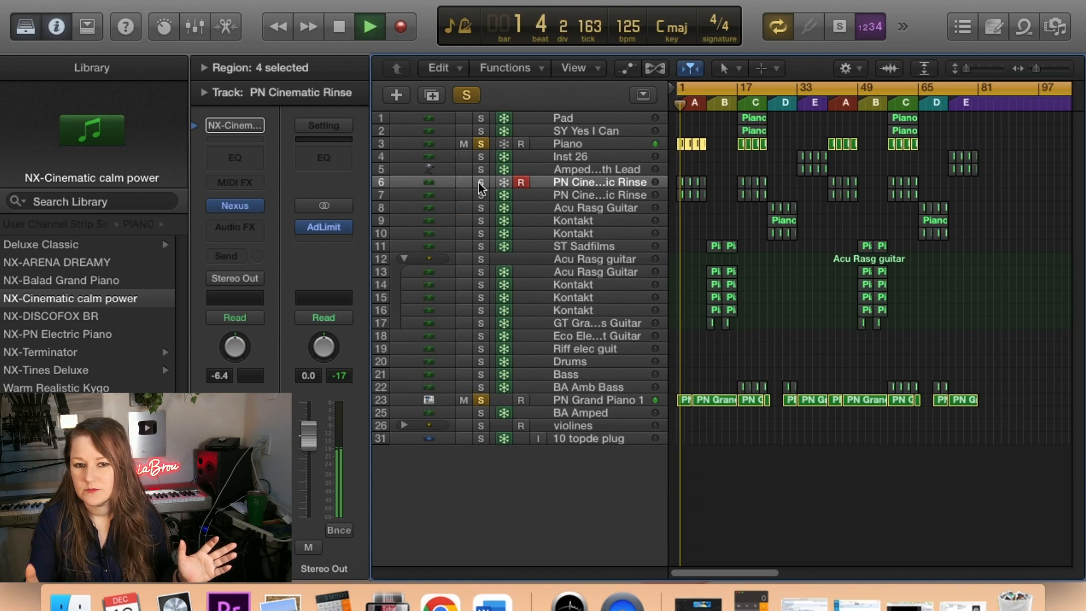
click(481, 183)
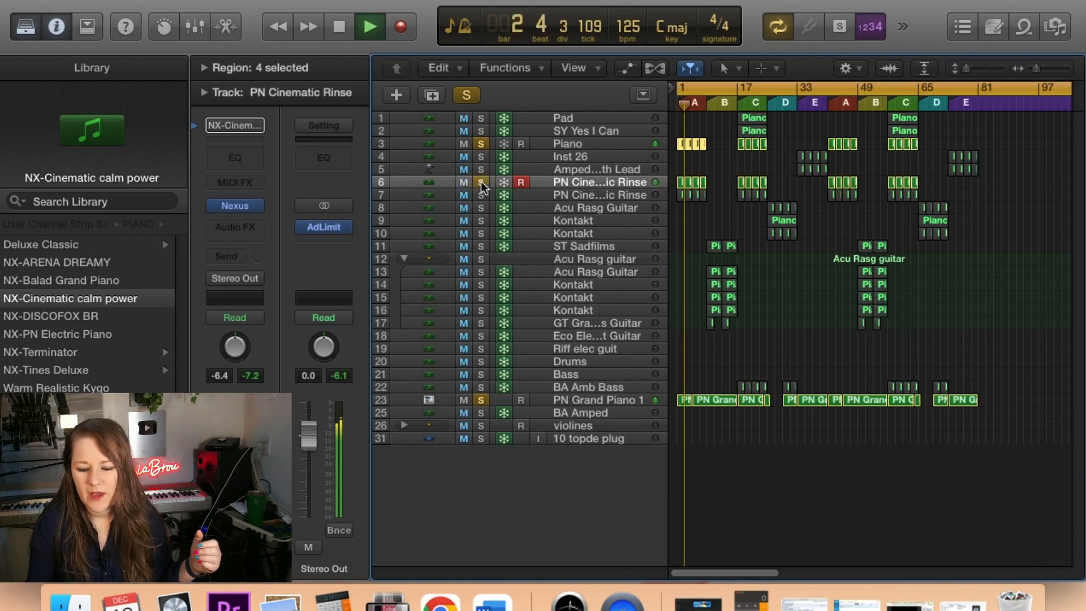
key(space)
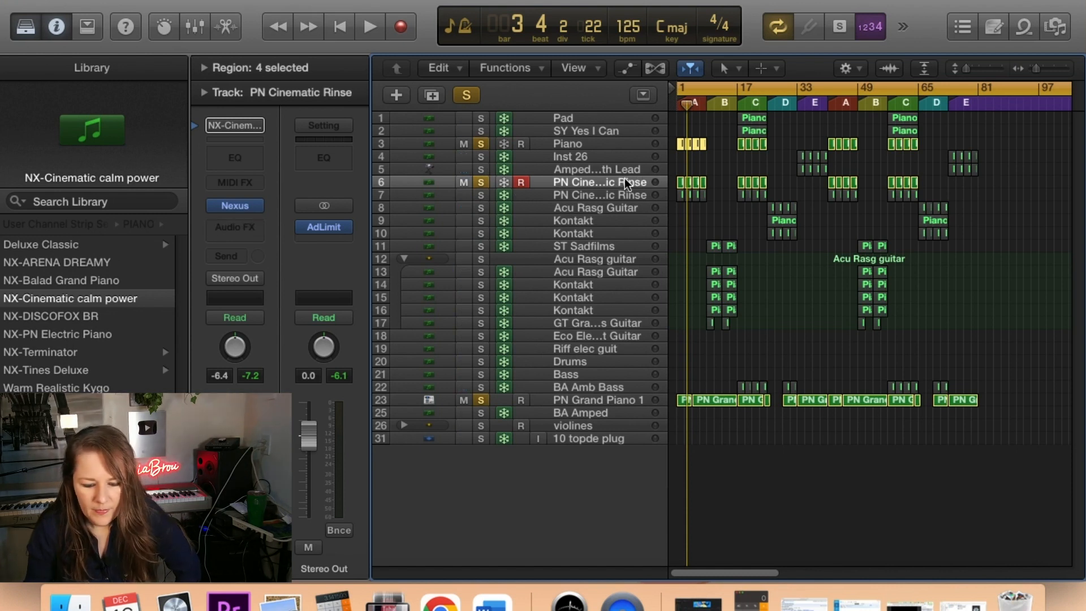
mouse_move(238, 208)
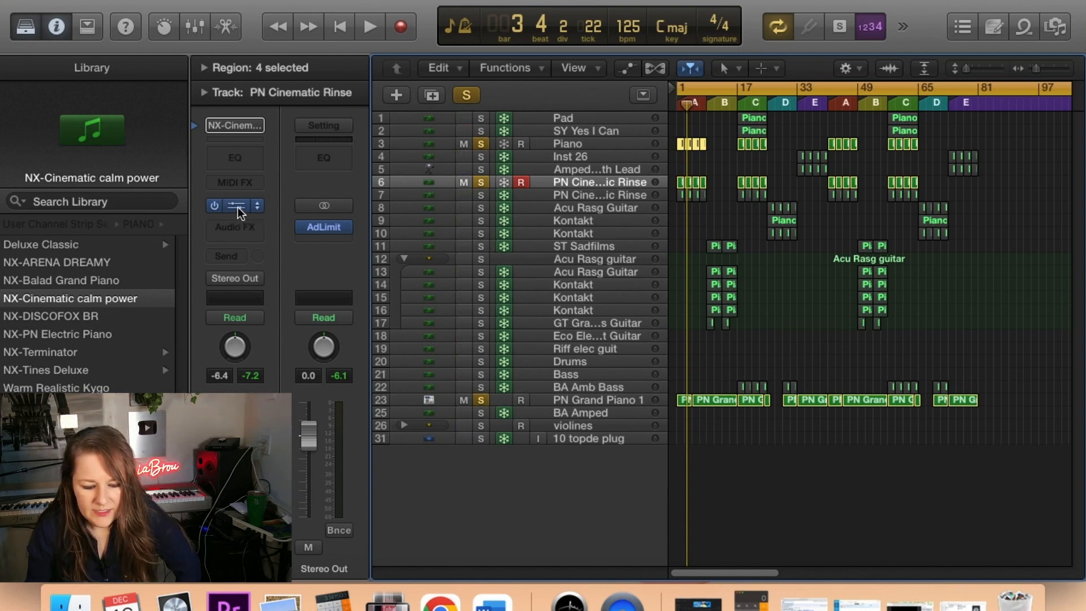
View the Nexus instrument and its Cinematic Rinse preset on the first PN Cinematic Rinse track and close the plug-in.
click(237, 207)
click(436, 405)
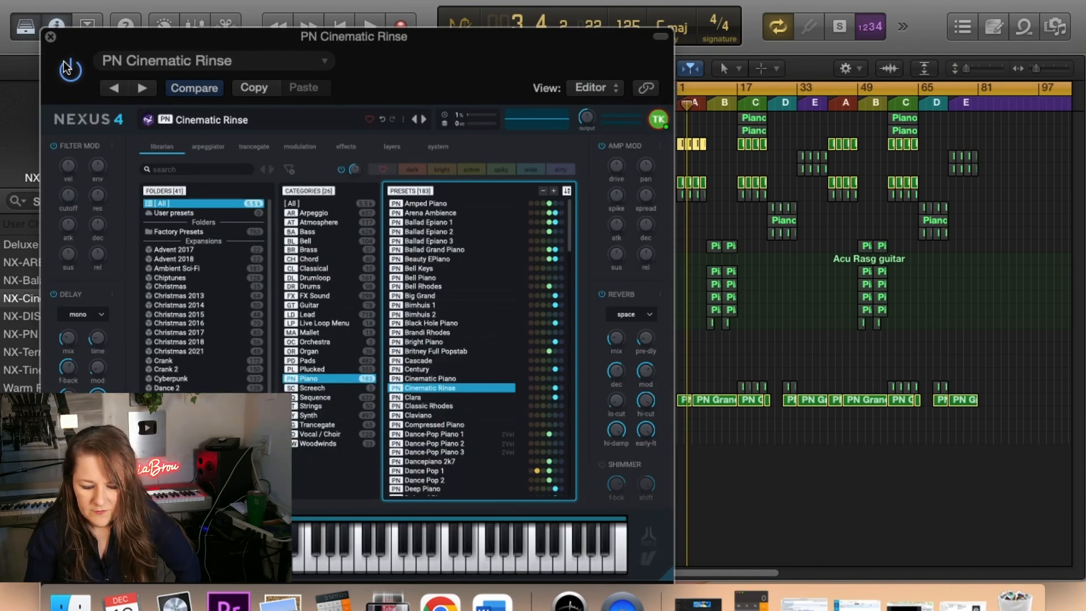
click(50, 37)
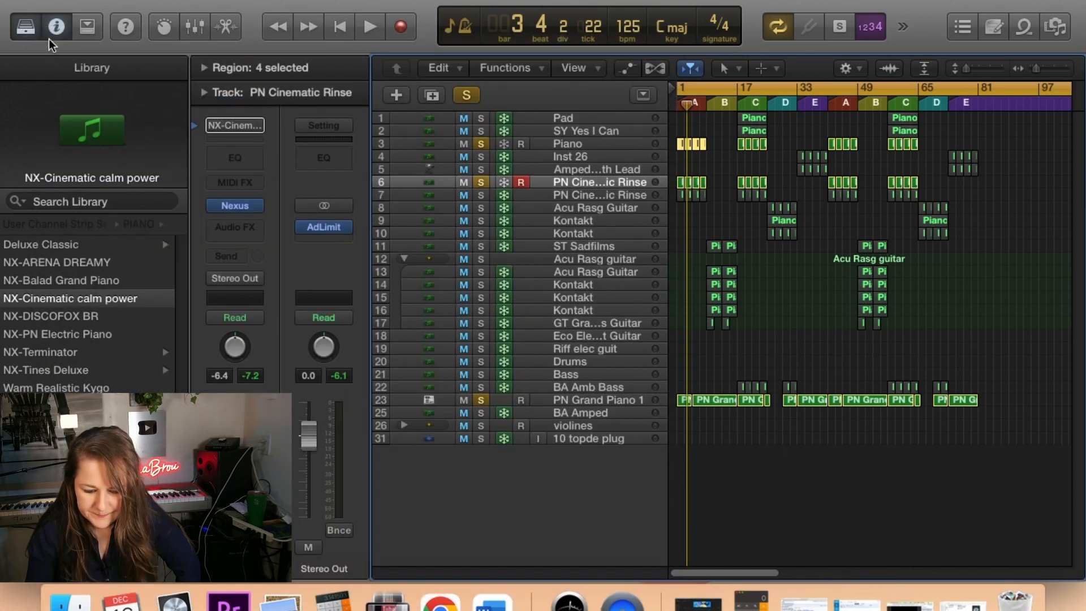
Unsolo the Piano, first PN Cinematic Rinse and PN Grand Piano 1 tracks.
click(482, 145)
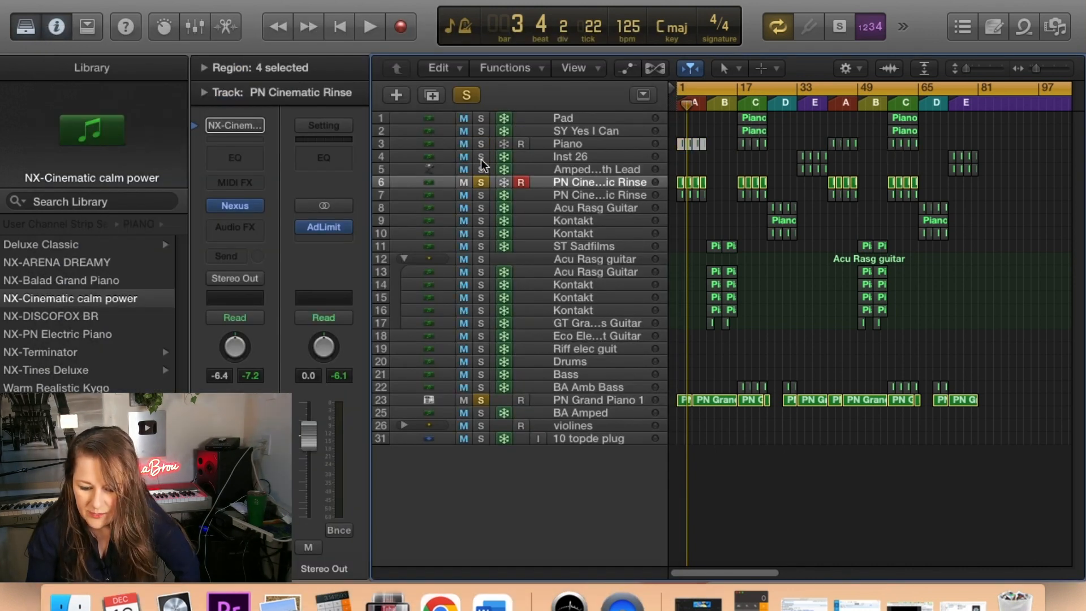
click(482, 181)
click(481, 400)
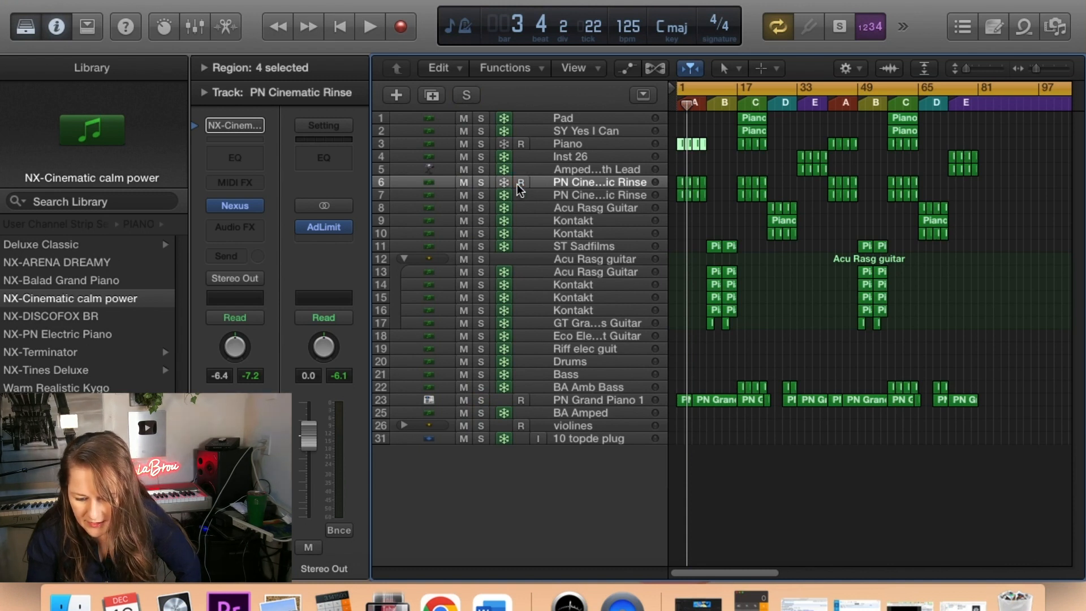
Set the playhead and cycle start to bar 9 and briefly play the opening of section B.
mouse_move(688, 103)
mouse_down()
mouse_move(713, 104)
mouse_move(683, 88)
mouse_move(711, 89)
mouse_up()
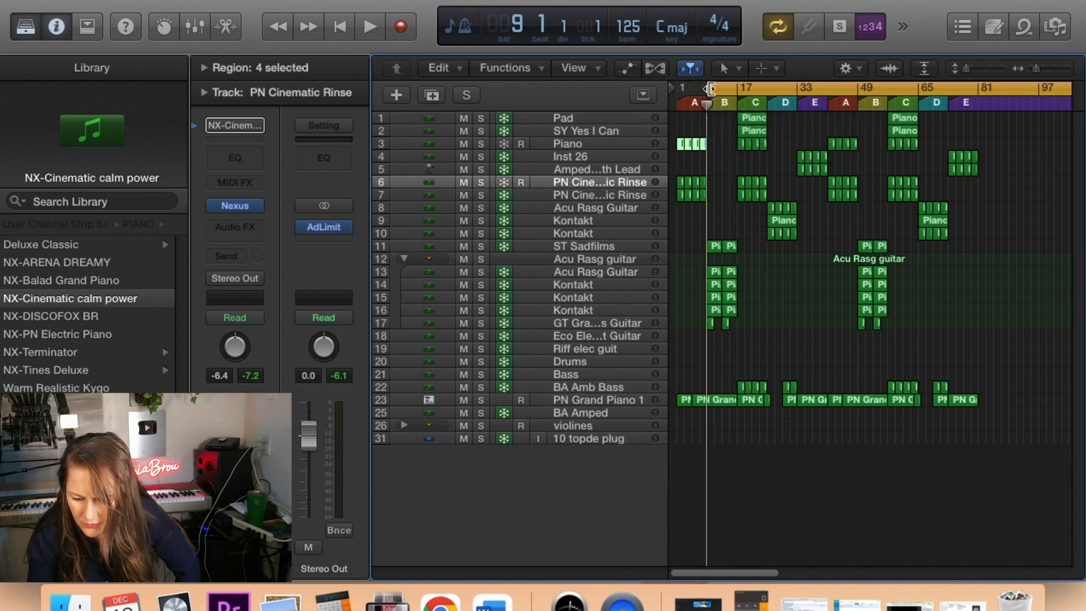
key(space)
key(space)
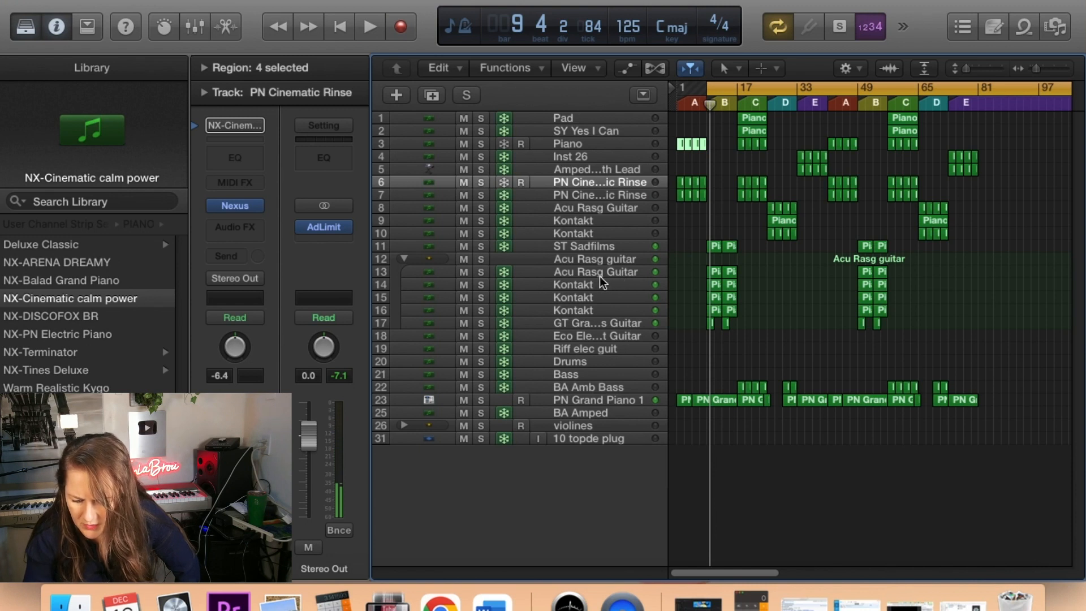
Unfreeze the Acu Rasg Guitar track 13, view its Kontakt Strummed Acoustic 2 instrument and close the plug-in.
click(521, 272)
click(562, 275)
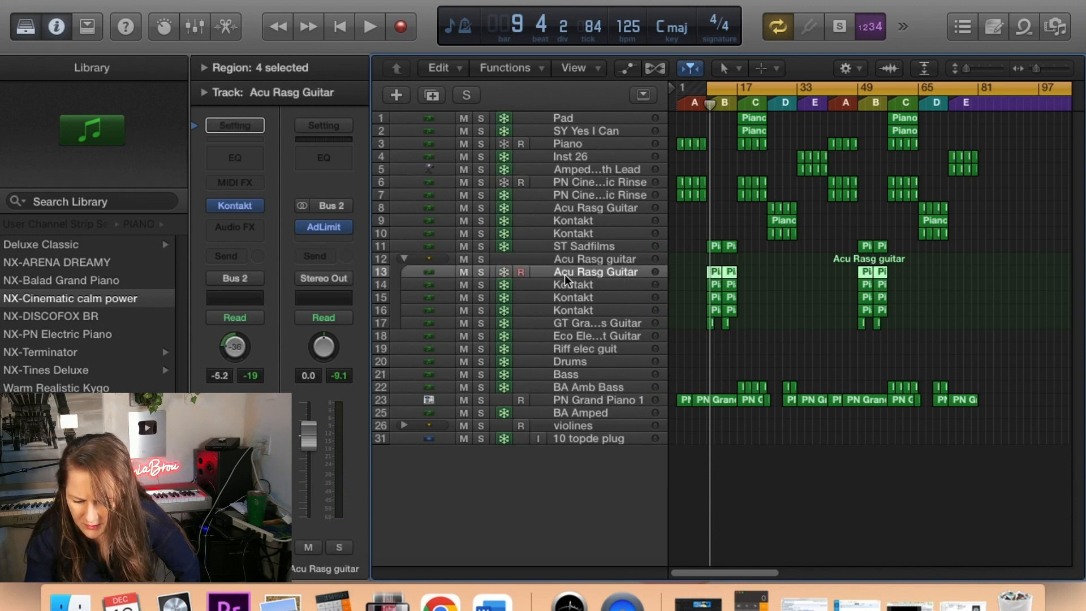
click(234, 205)
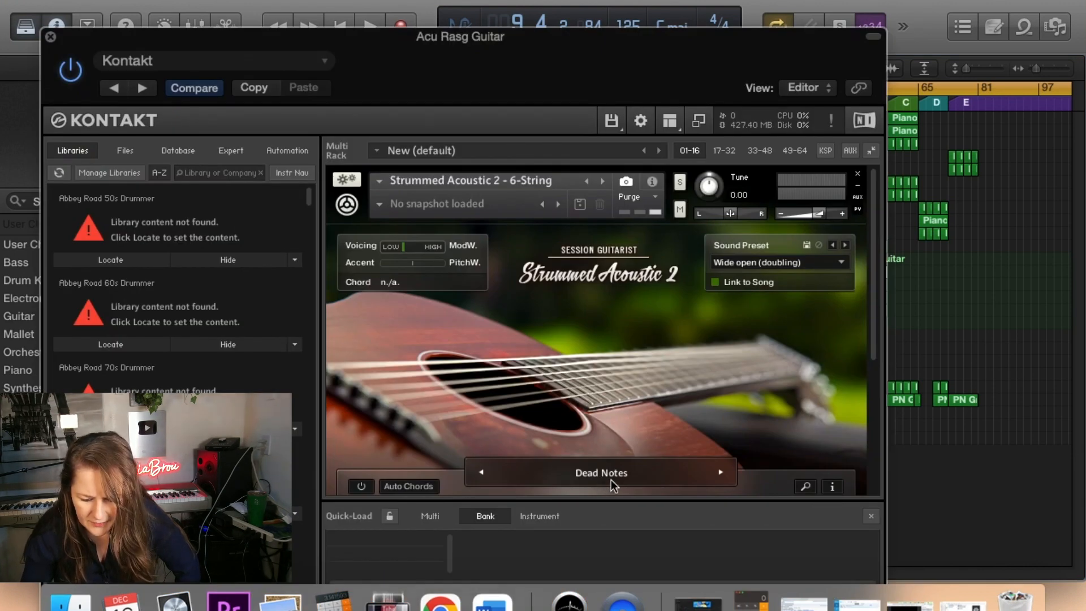
click(51, 37)
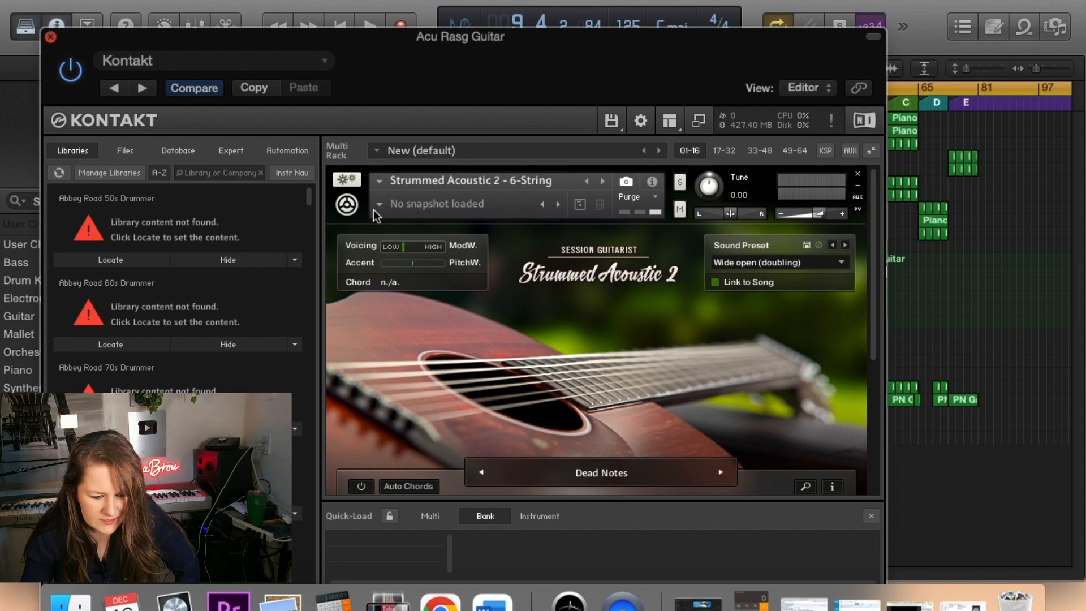
Unfreeze Kontakt track 14, view and close its guitar instrument, and move the selection down to Kontakt track 16.
click(566, 285)
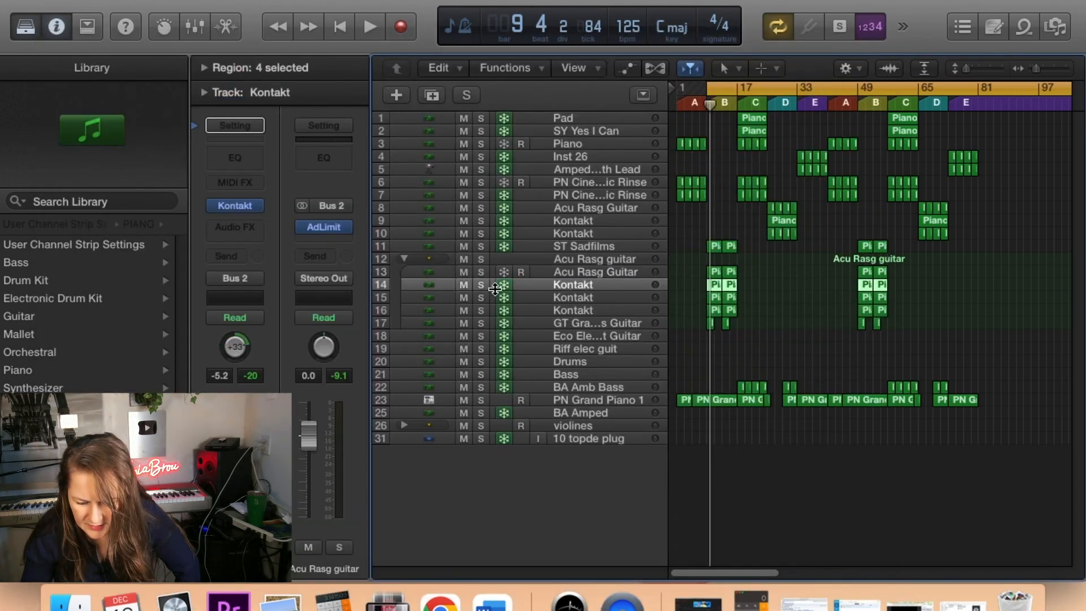
click(521, 285)
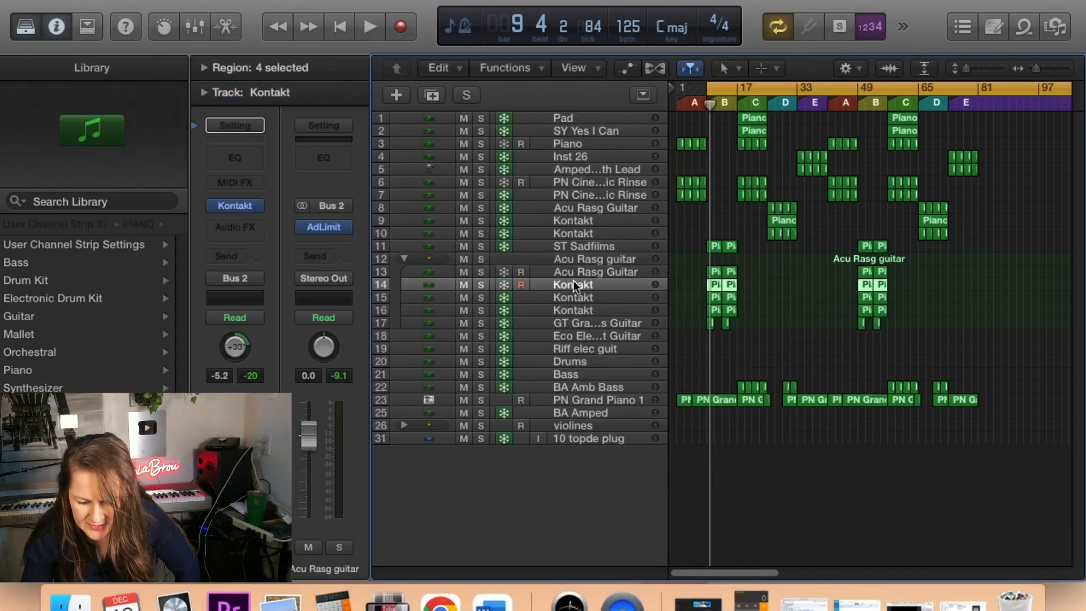
click(235, 206)
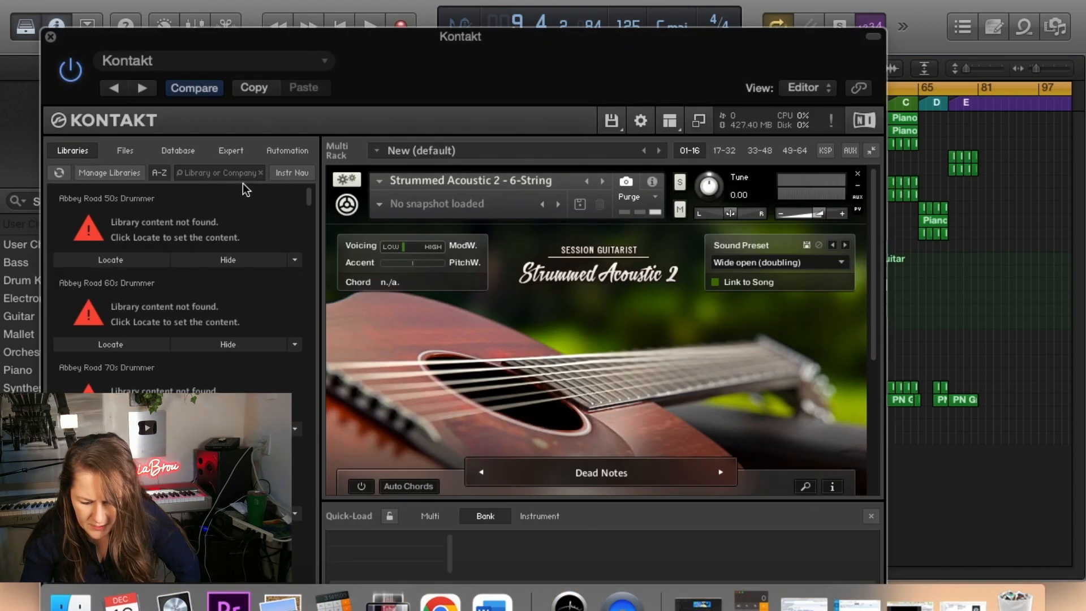
click(51, 37)
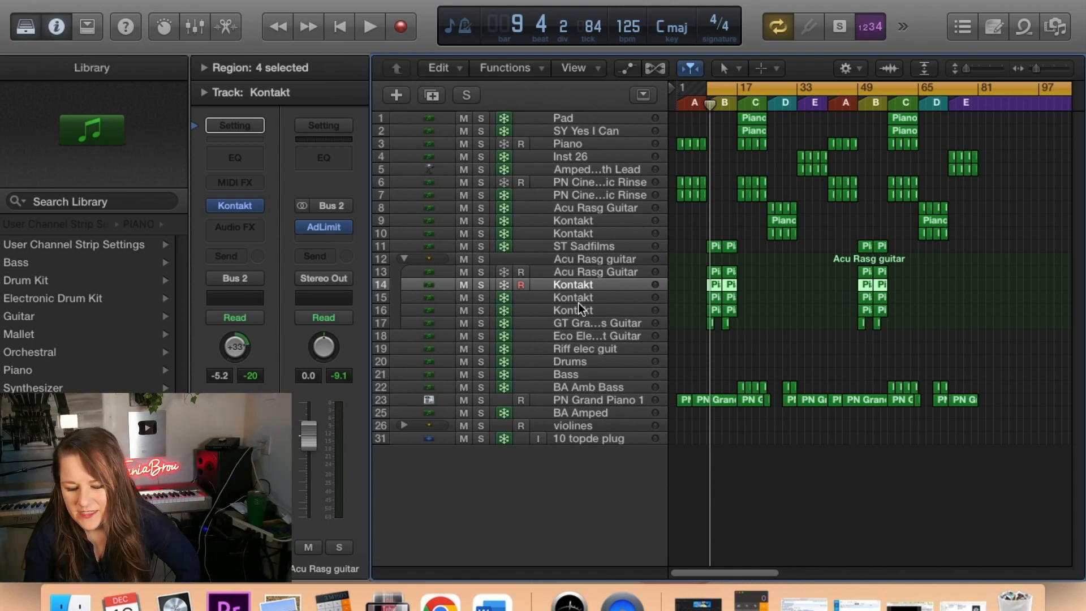
key(Down)
key(Down)
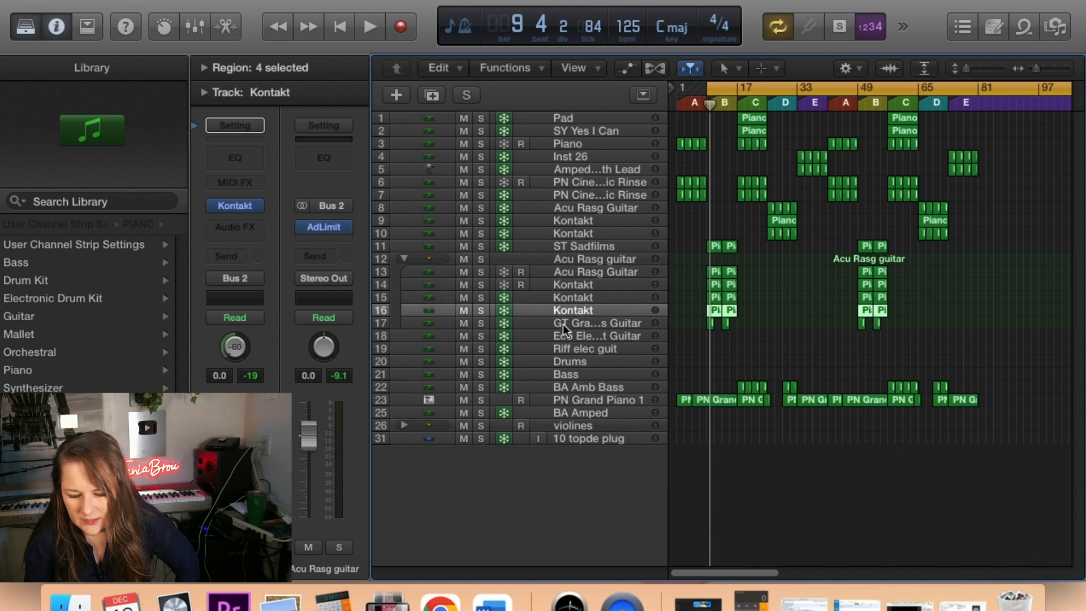
Open the first region of Acu Rasg Guitar track 13 in the Piano Roll and audition its G3, B3 and D4 notes.
click(622, 274)
double_click(714, 276)
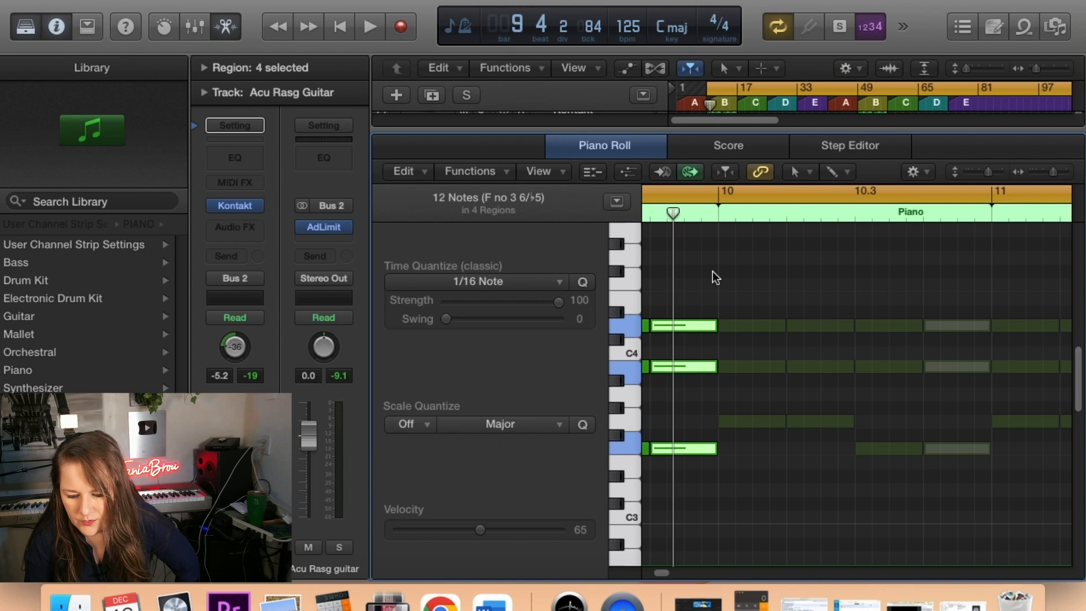
drag(725, 277, 1077, 283)
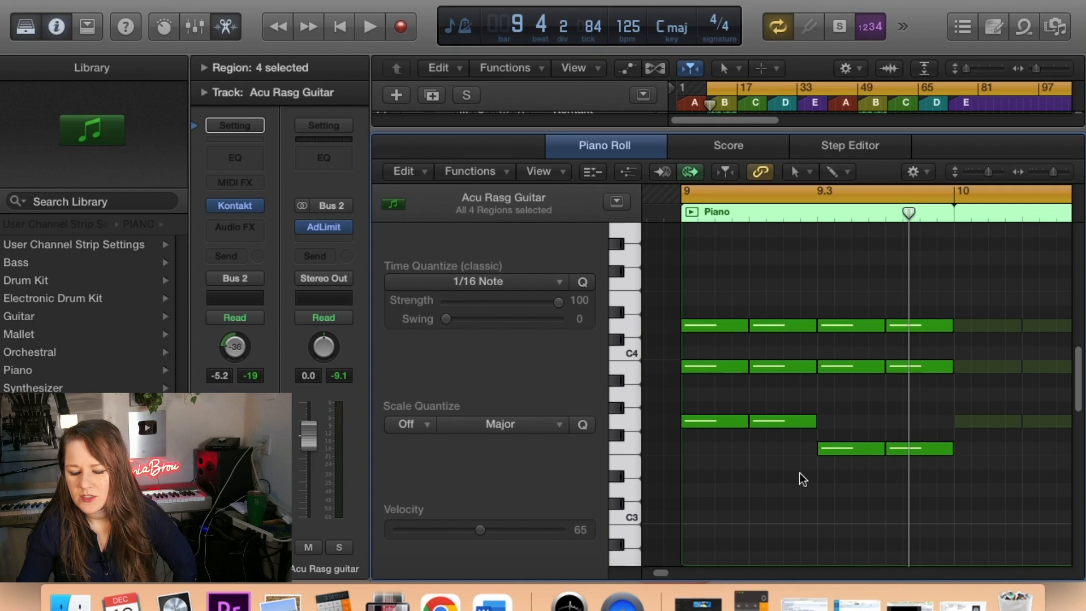
click(627, 419)
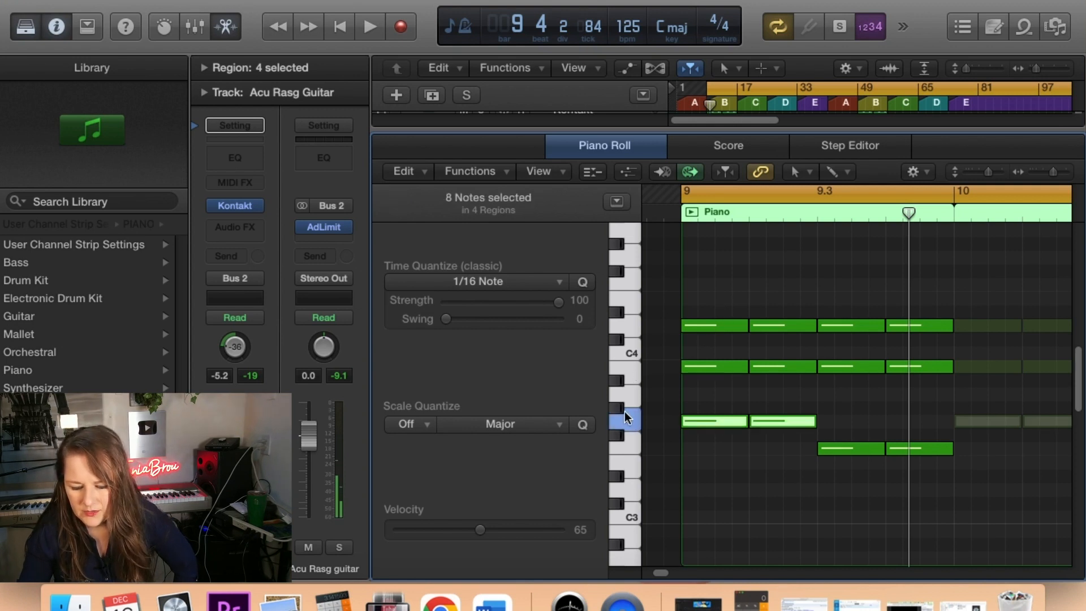
click(633, 368)
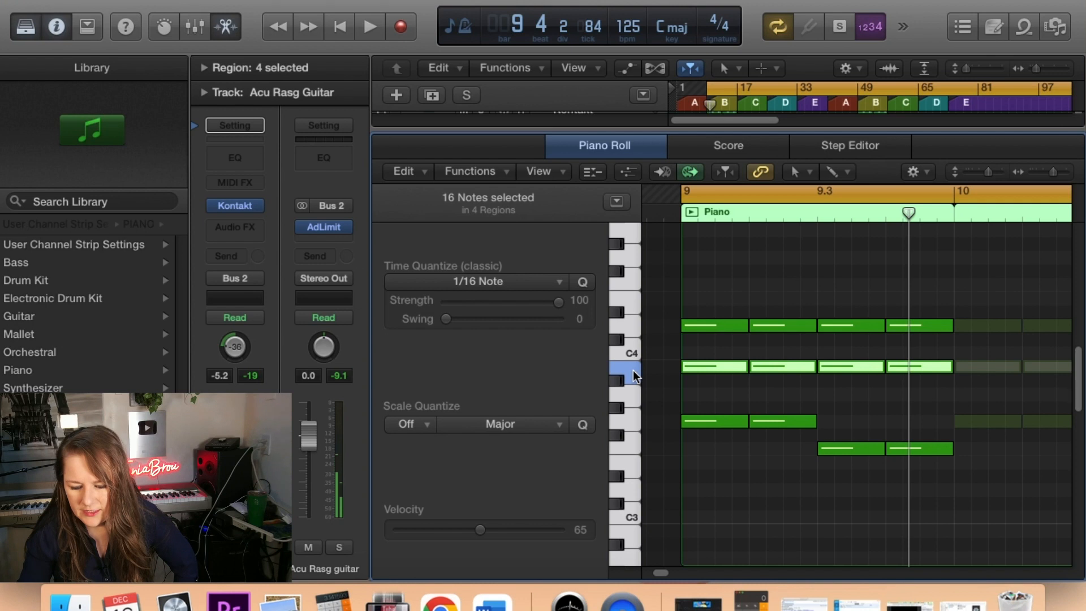
click(634, 319)
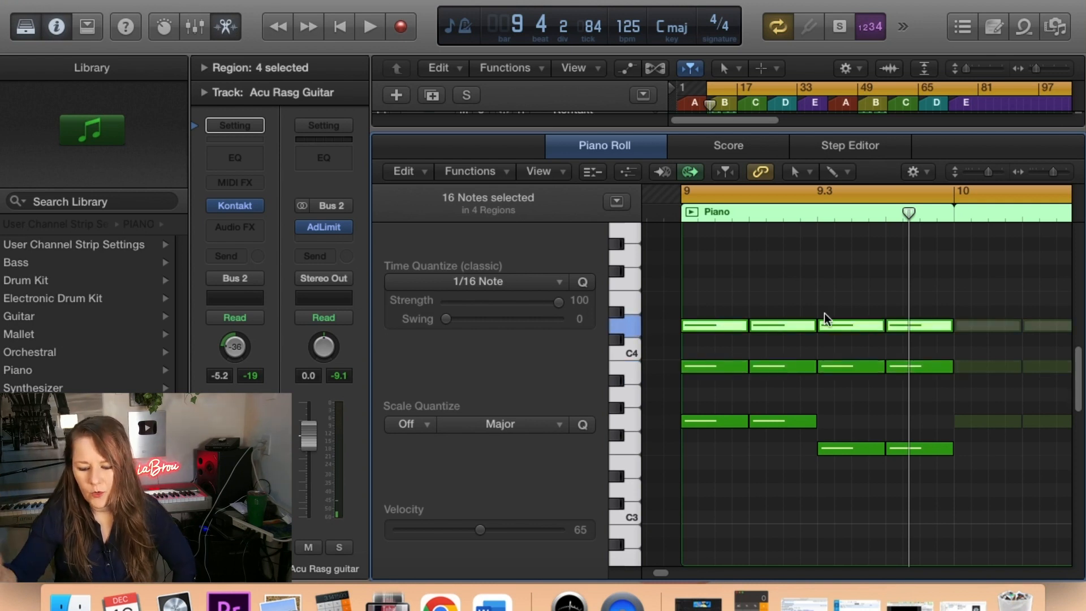
Select the chords in the first and second halves of bar 9 in turn, and clear the note selection.
drag(794, 286, 679, 461)
drag(840, 280, 925, 520)
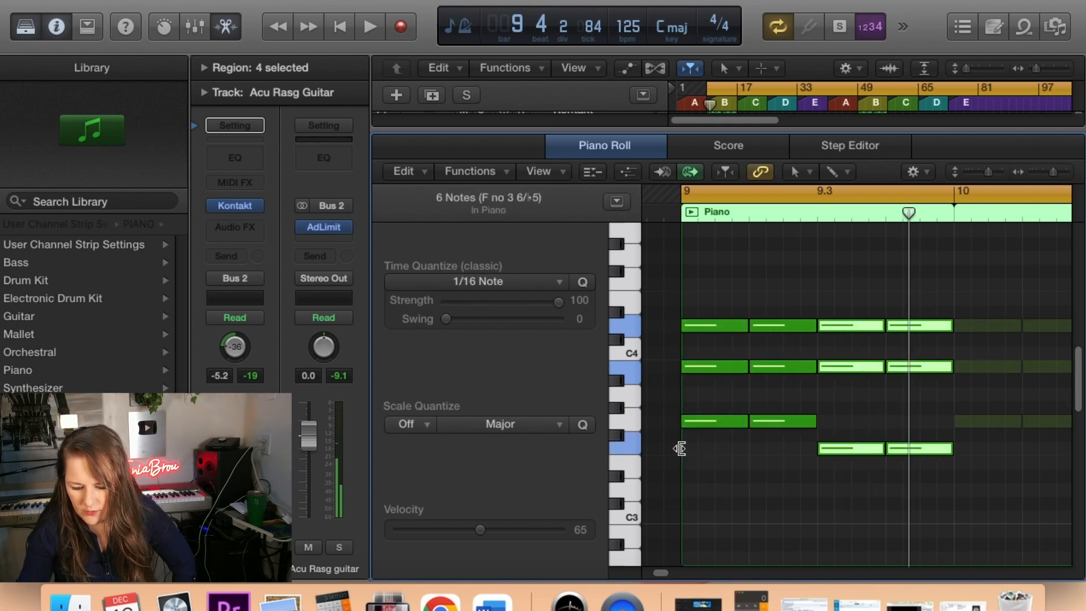
click(690, 456)
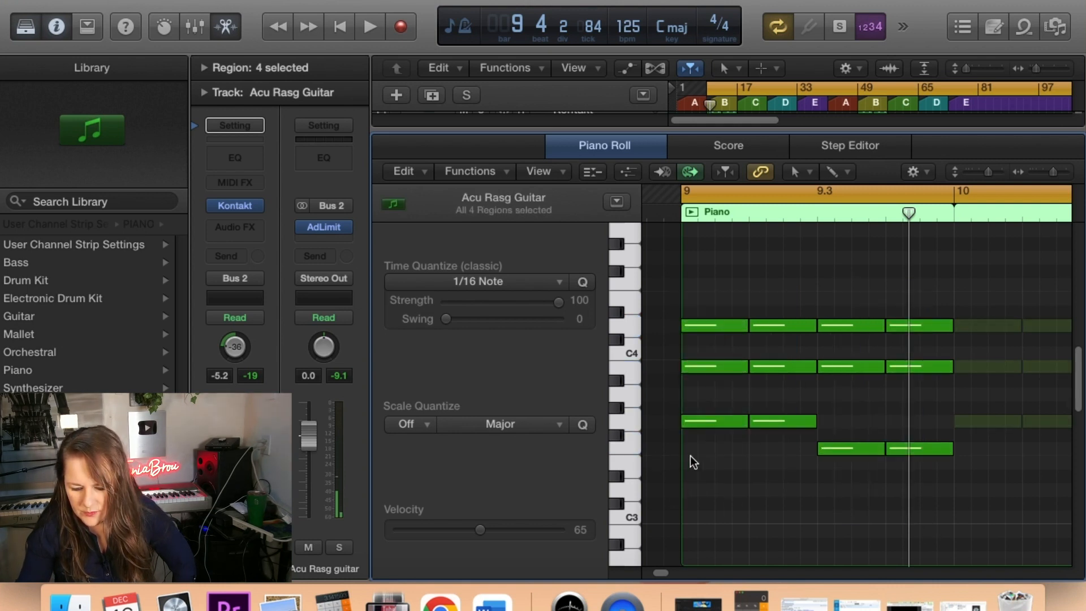
Audition the F3, B3 and D4 notes of bar 9's second chord and close the Piano Roll.
click(626, 446)
click(627, 371)
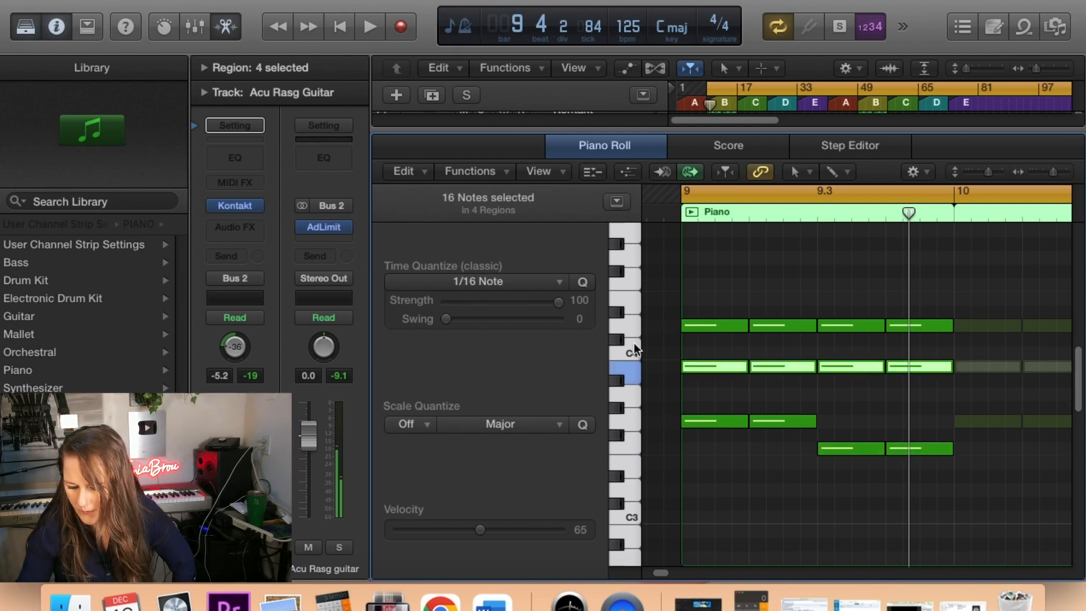
click(630, 324)
click(907, 497)
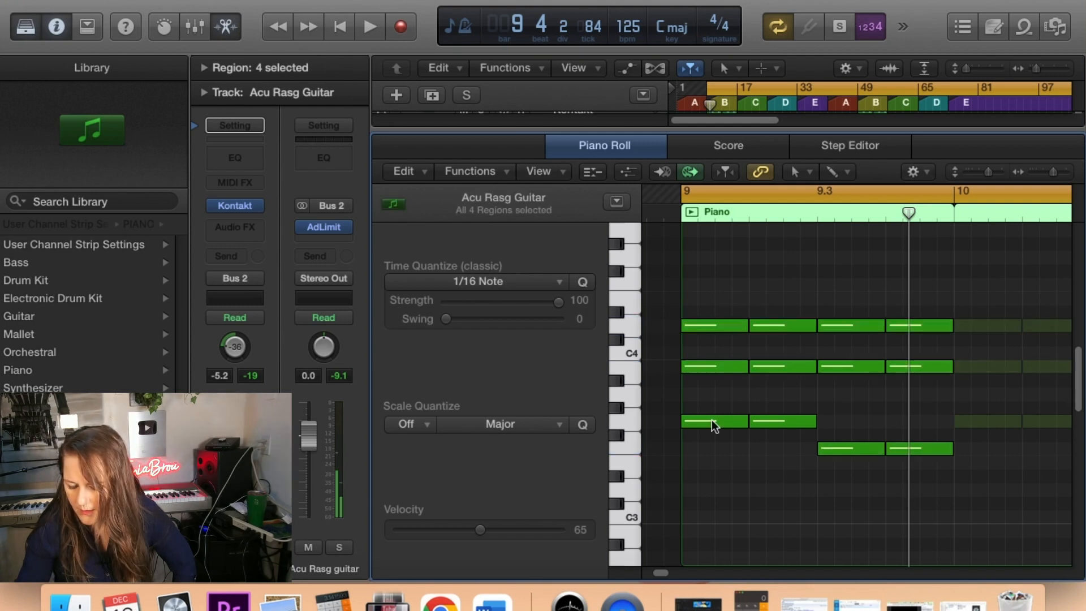
click(215, 29)
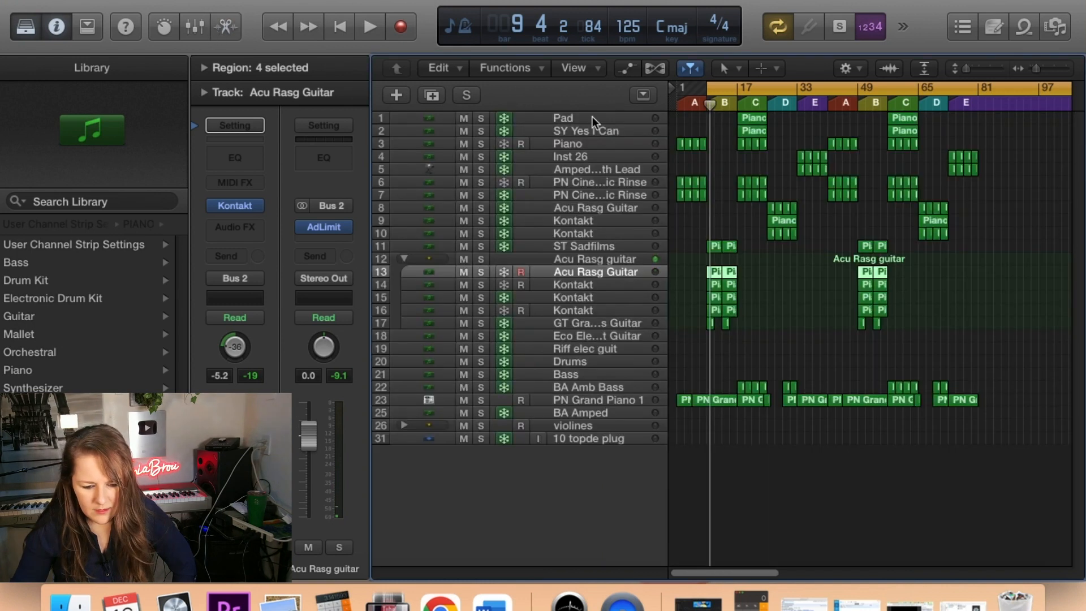
View the Strummed Acoustic 2 instrument on Kontakt track 14 again and close its window.
click(599, 284)
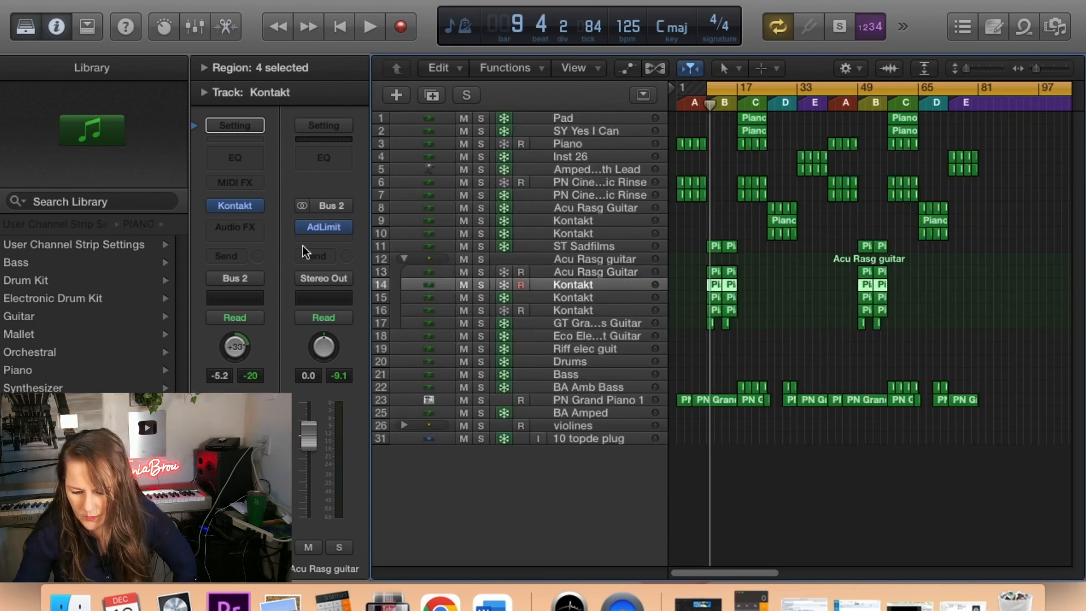
click(237, 203)
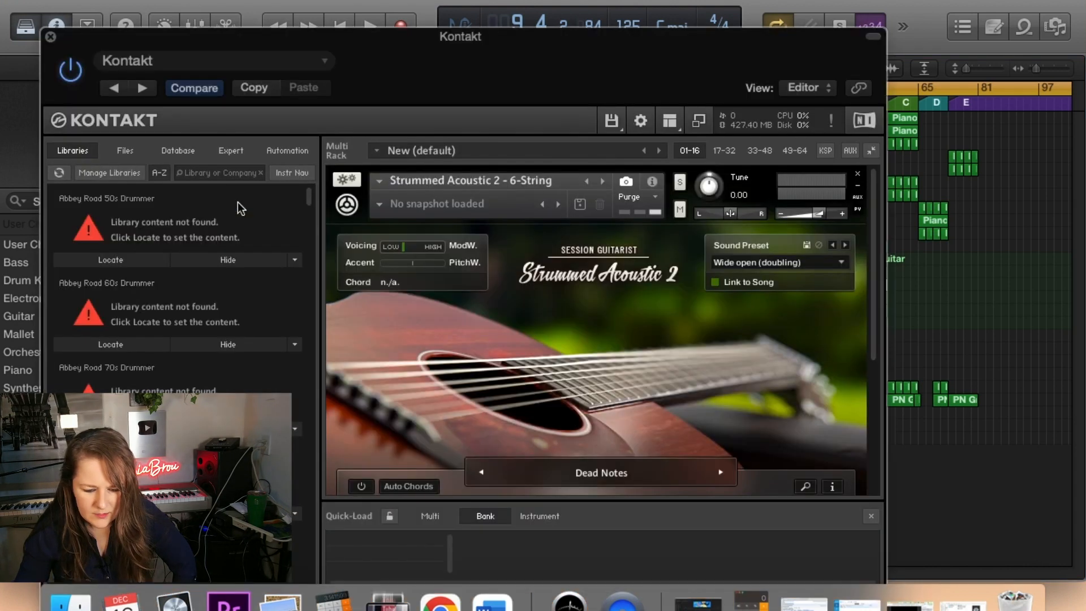
click(50, 37)
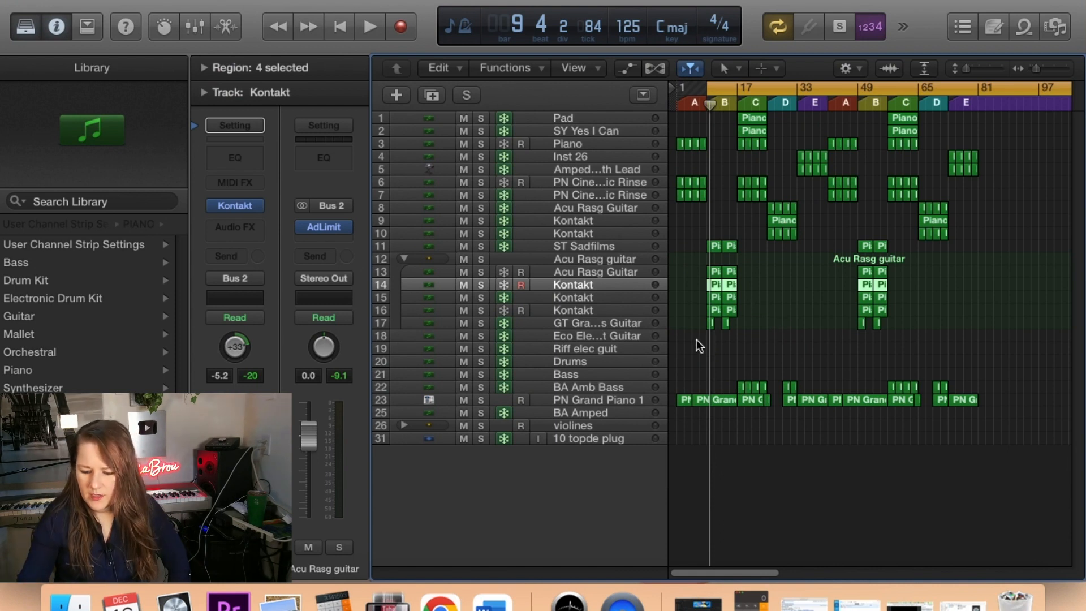
Unfreeze guitar track 17 below the Kontakt tracks, solo it to play from bar 9 to bar 10, and unsolo it.
click(567, 319)
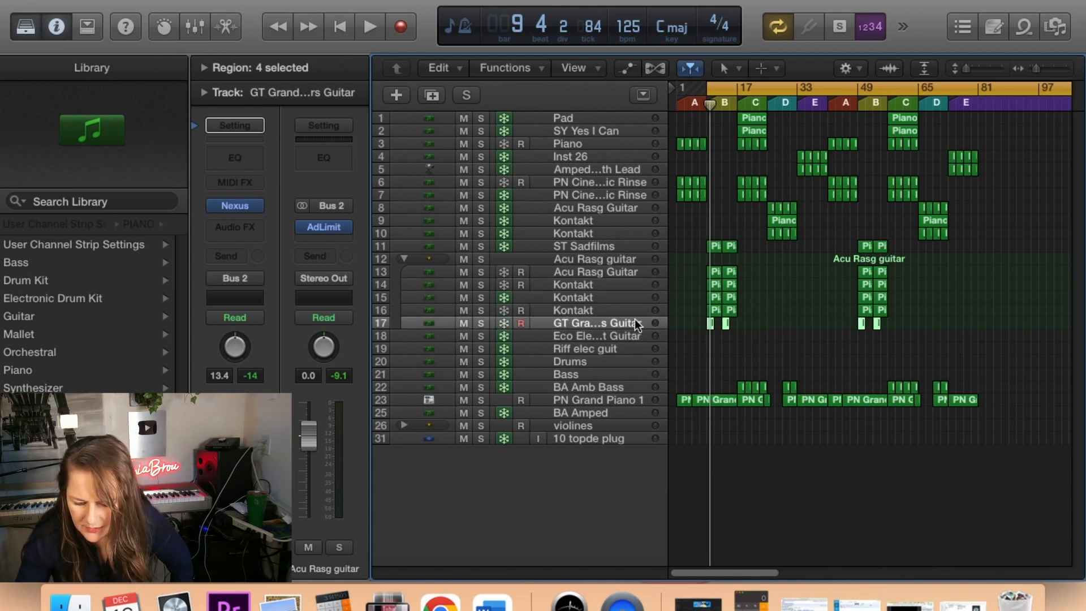
click(707, 331)
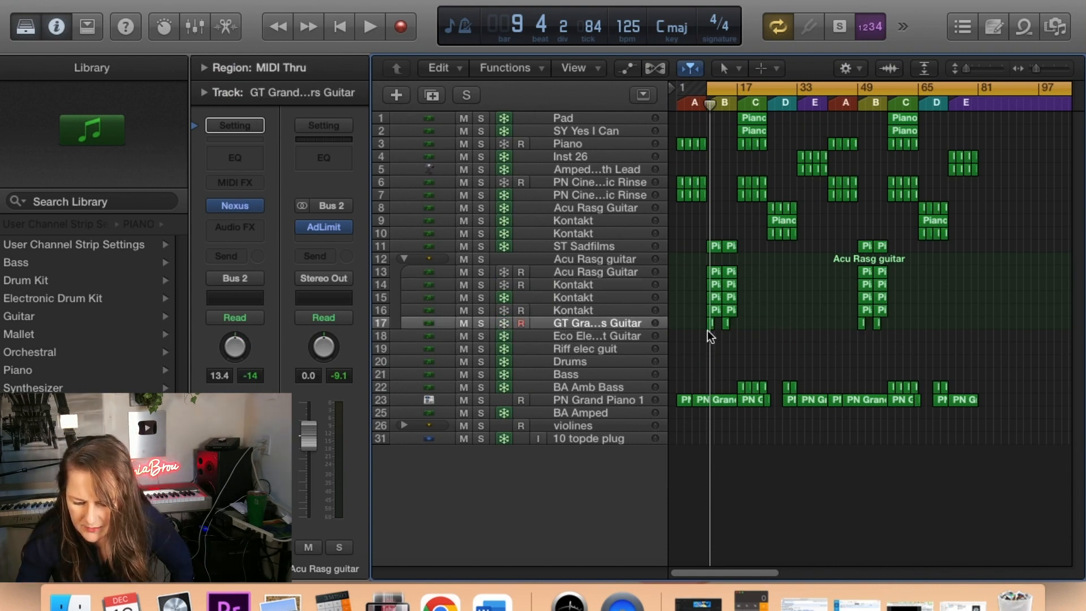
click(479, 322)
key(space)
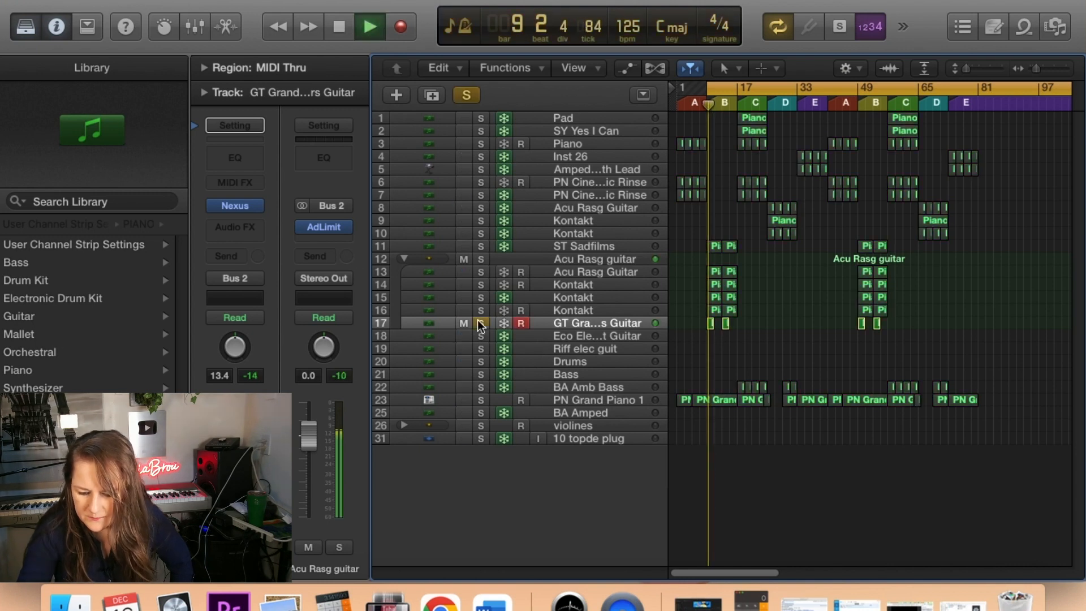
key(space)
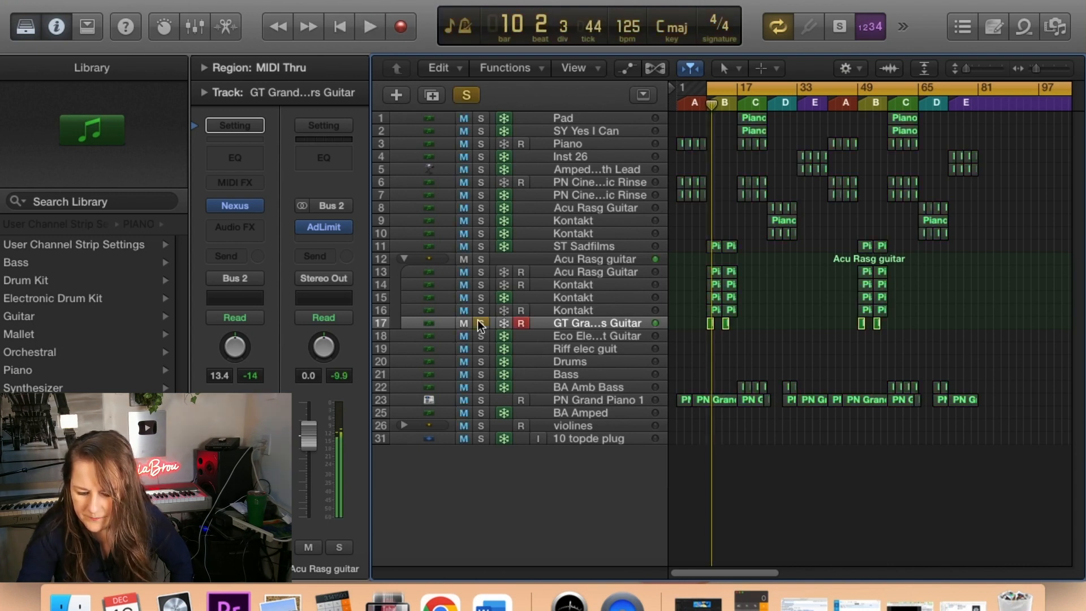
click(479, 323)
View the strummed and muted notes of guitar track 17's first region in the Piano Roll and close the editor.
double_click(711, 325)
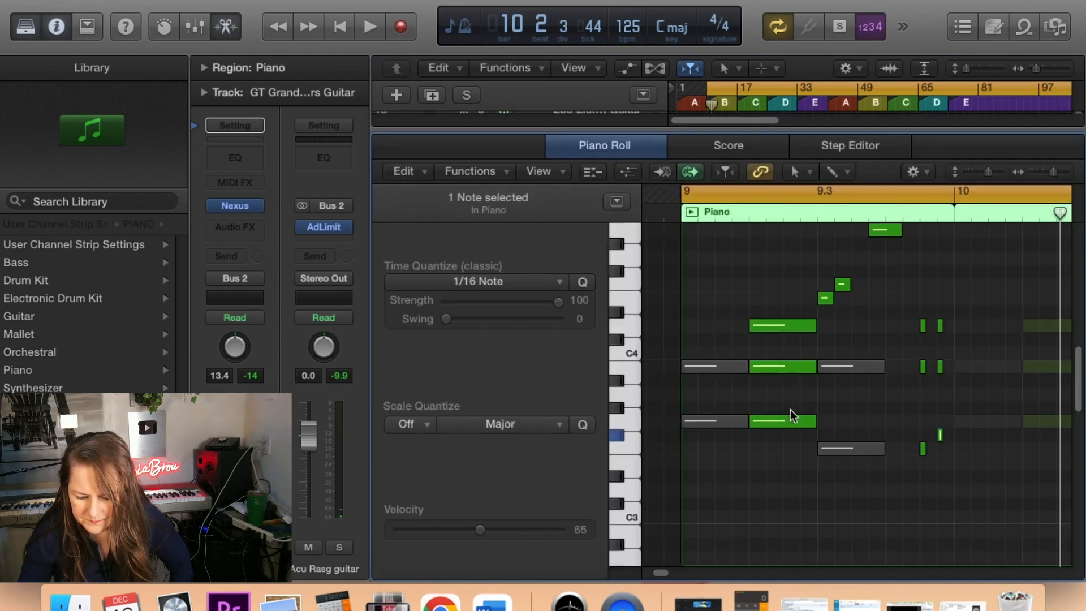
scroll(791, 426, up, 1)
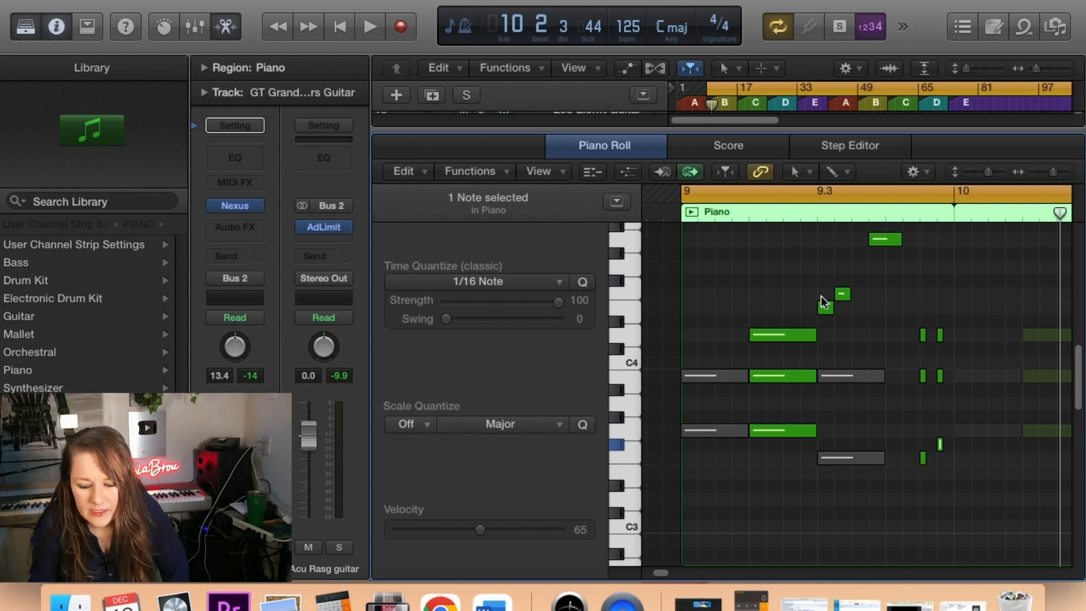
click(225, 30)
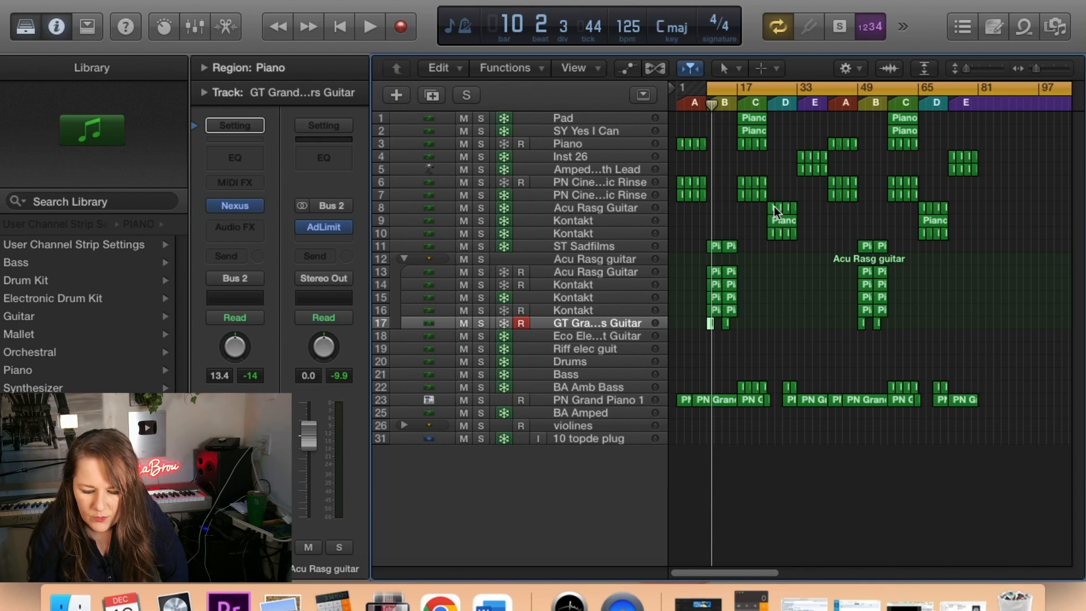
Move the cycle start to bar 17 and play section C up to bar 21.
drag(712, 104, 741, 103)
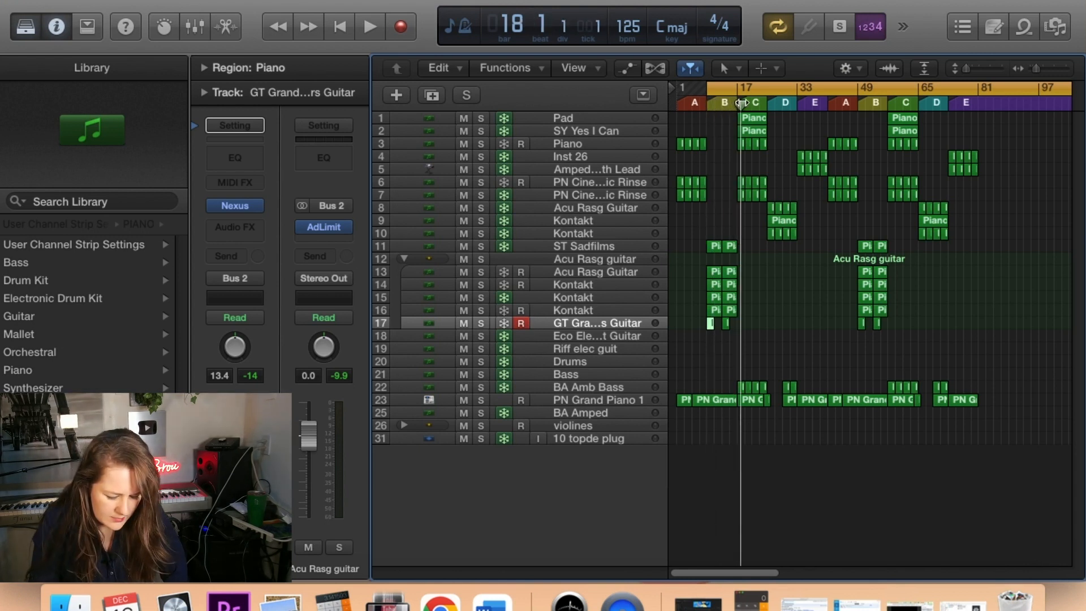
drag(707, 89, 739, 89)
key(space)
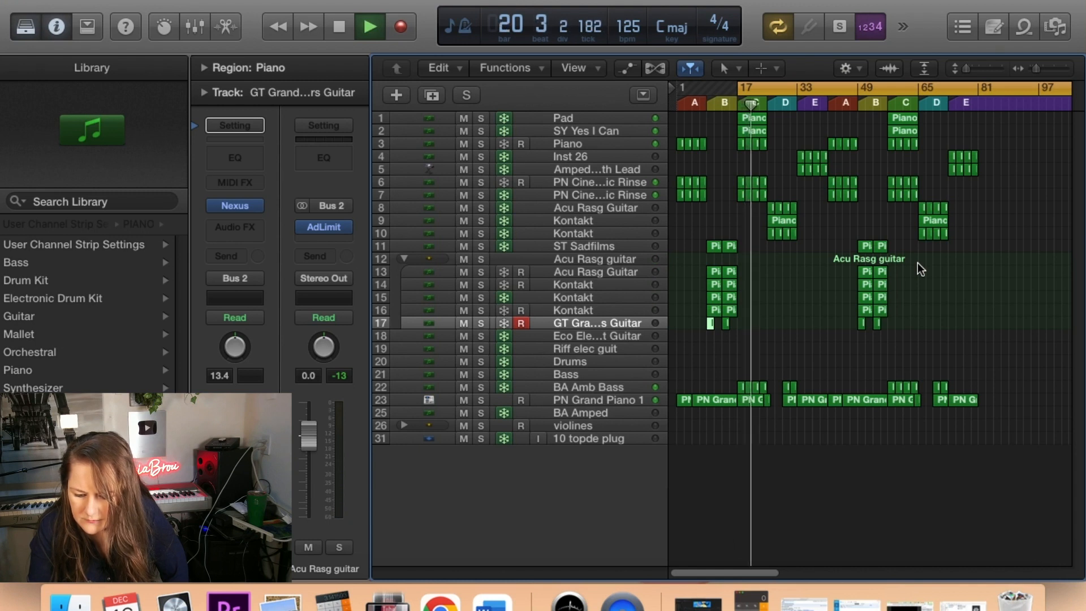
key(space)
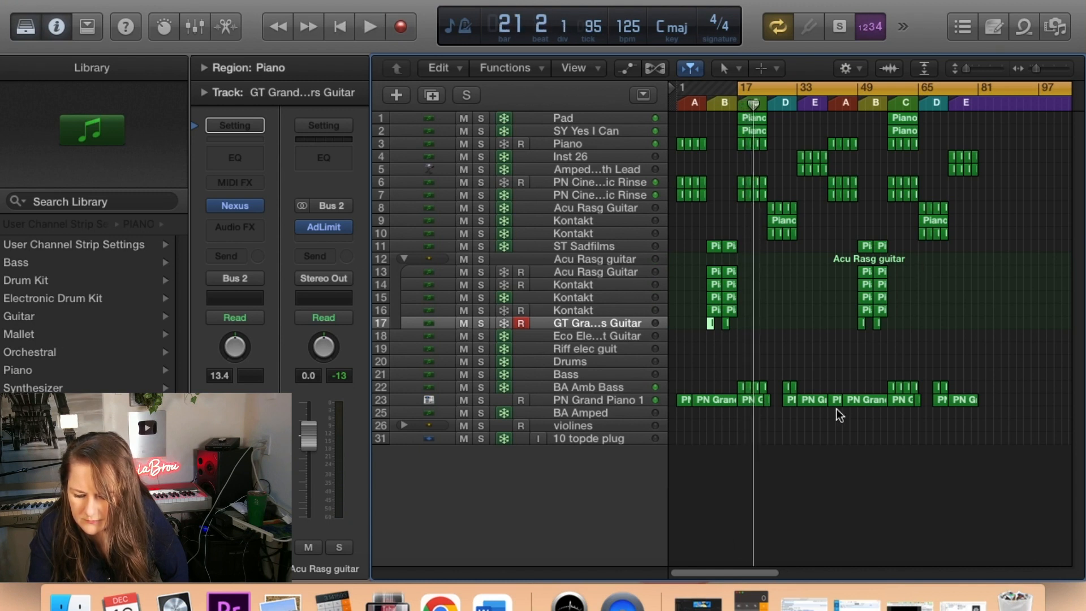
Examine track 23's drum region at bar 17 in the Piano Roll, selecting its open hi-hat and Hi-Hat 2 notes, and close the editor.
click(749, 399)
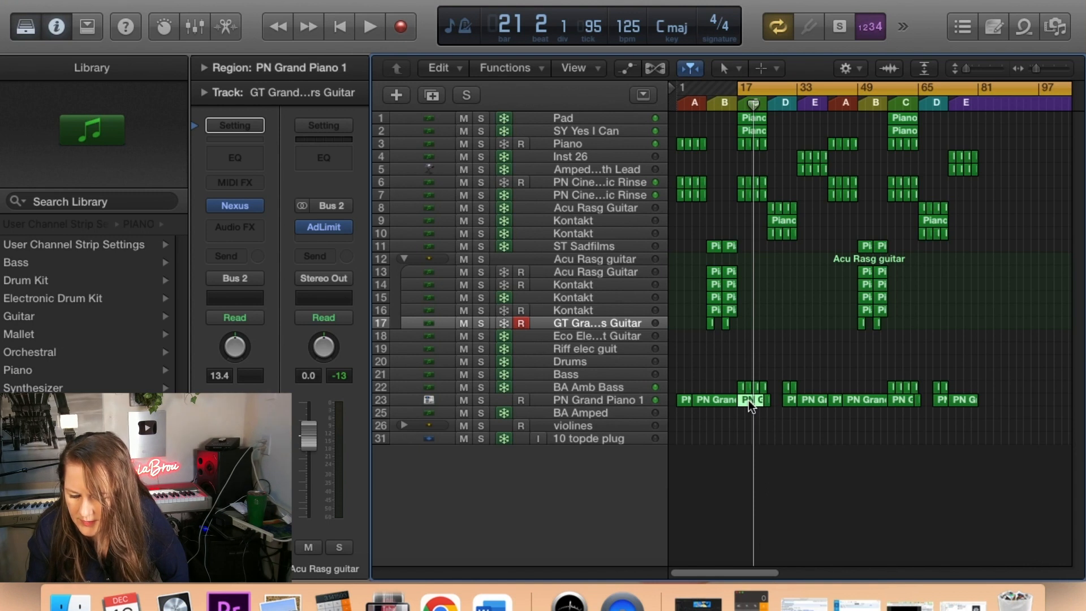
double_click(749, 399)
click(693, 335)
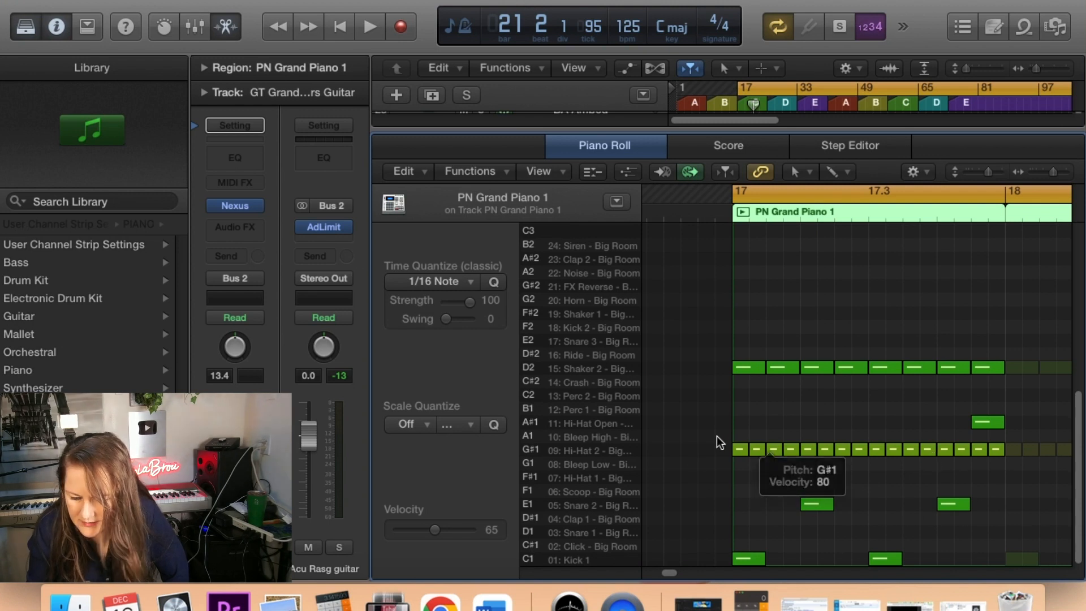
click(983, 422)
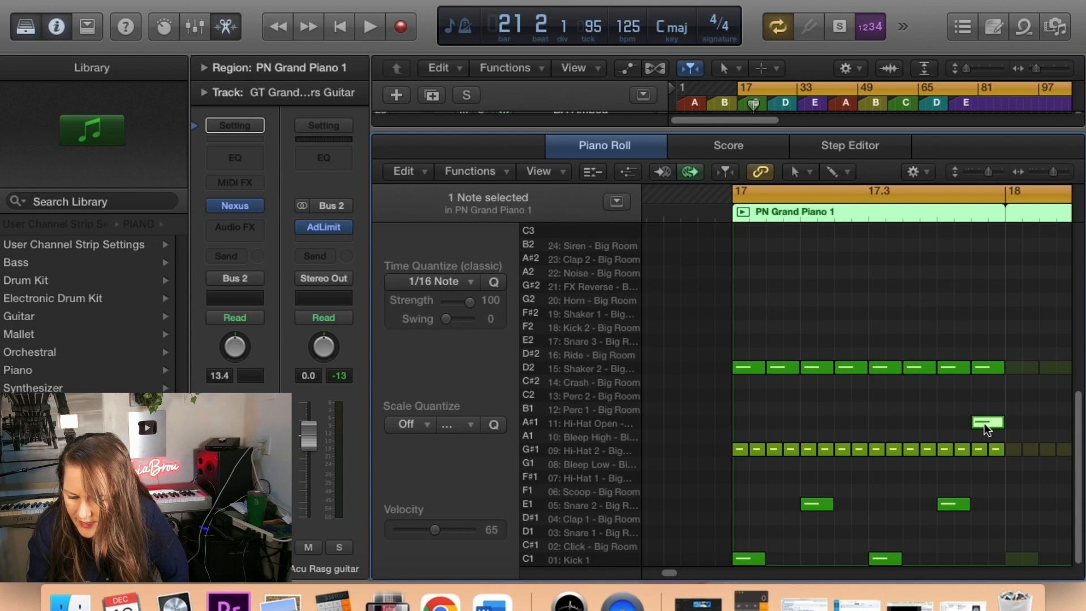
click(582, 453)
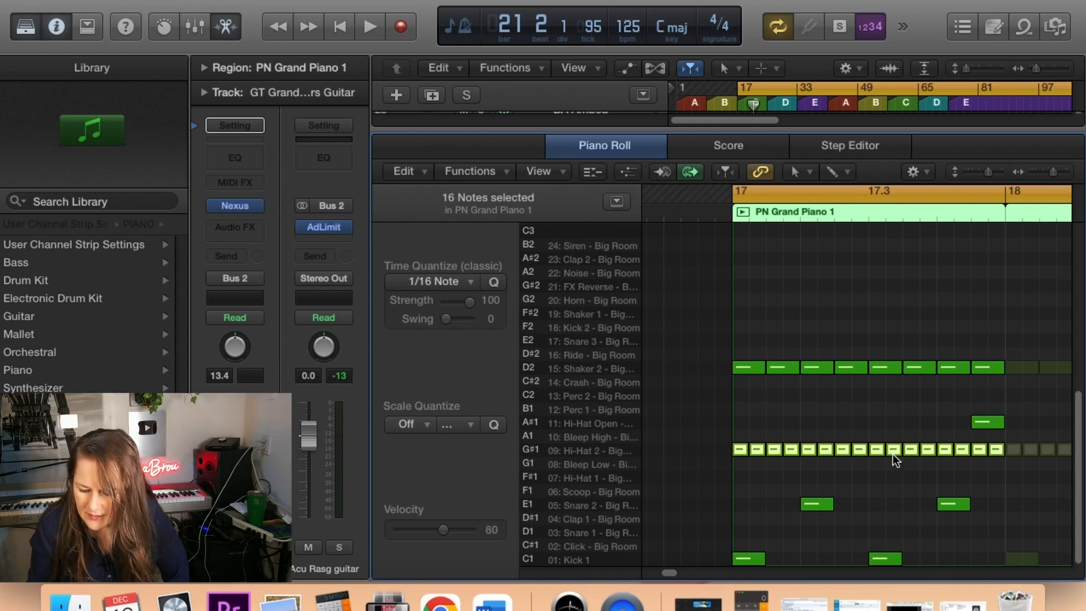
drag(994, 464, 733, 450)
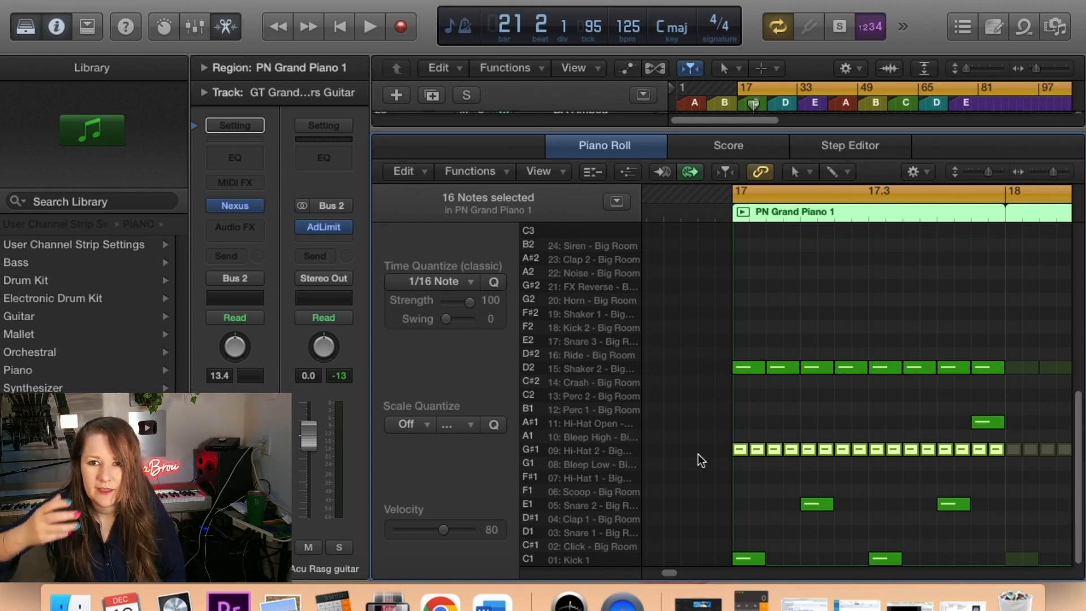
click(223, 32)
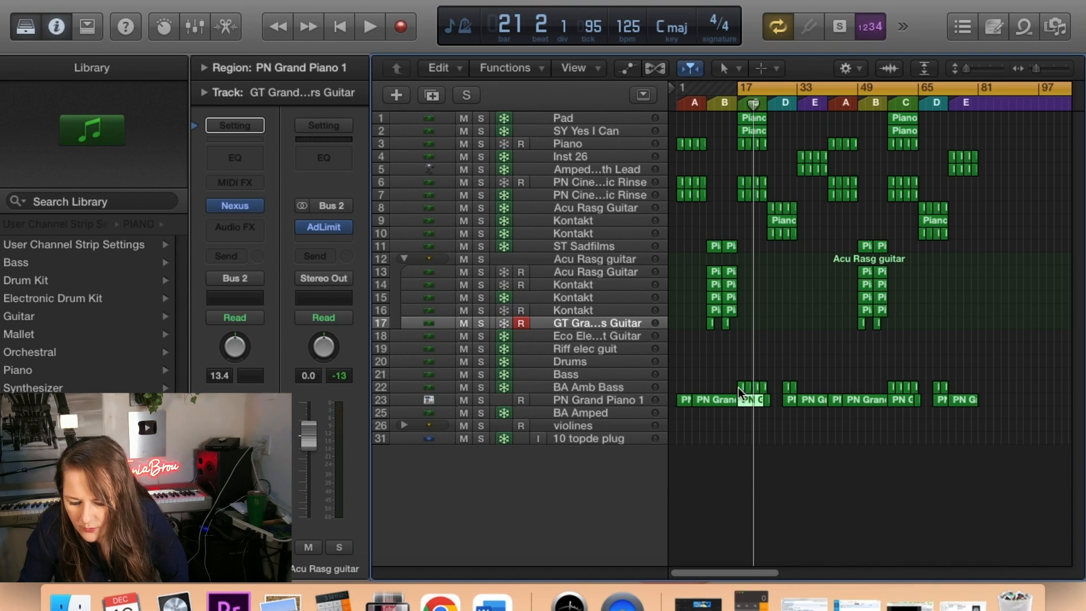
Unfreeze BA Amb Bass track 22 and select the C3 notes of its bar 17 region in the Piano Roll.
click(633, 390)
click(503, 387)
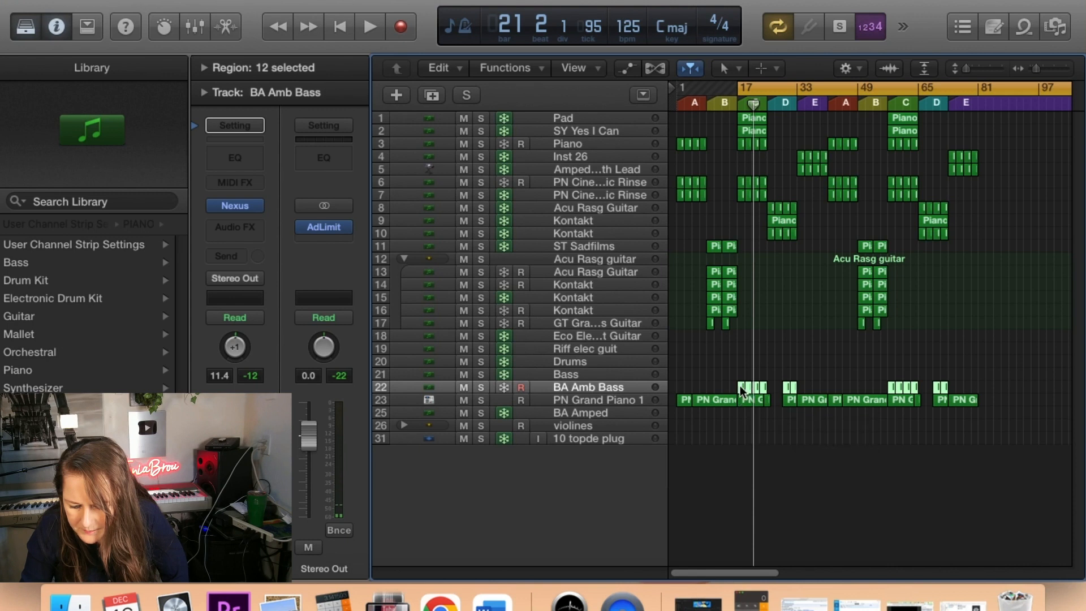
double_click(740, 386)
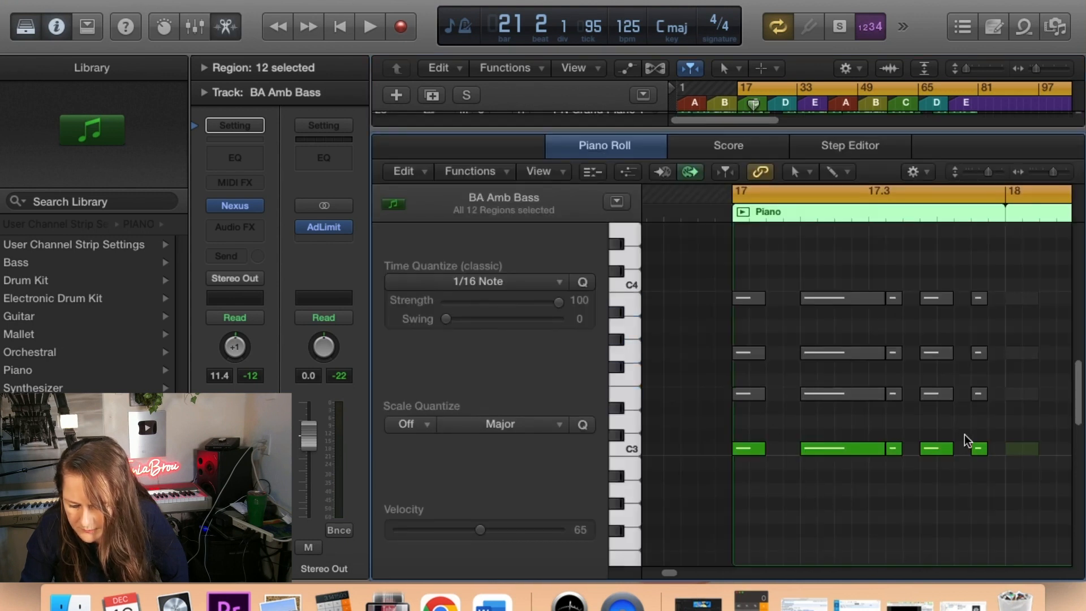
drag(982, 434, 742, 462)
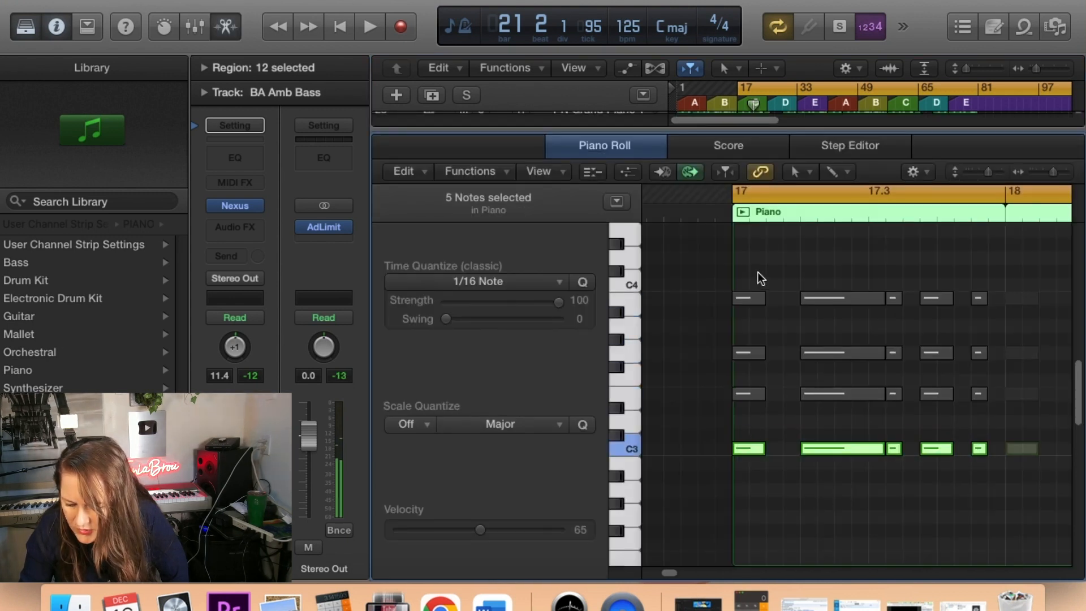
Assign the Mute Tool as the secondary tool and use it to unmute and re-mute the bass region's upper three rows of notes.
drag(741, 278, 983, 403)
click(839, 171)
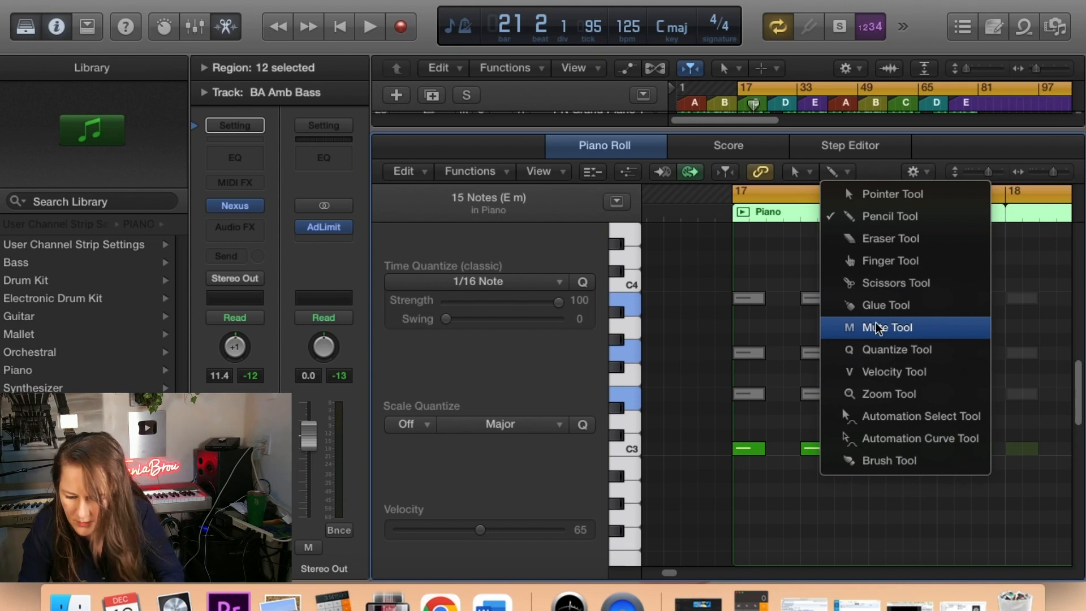
click(756, 276)
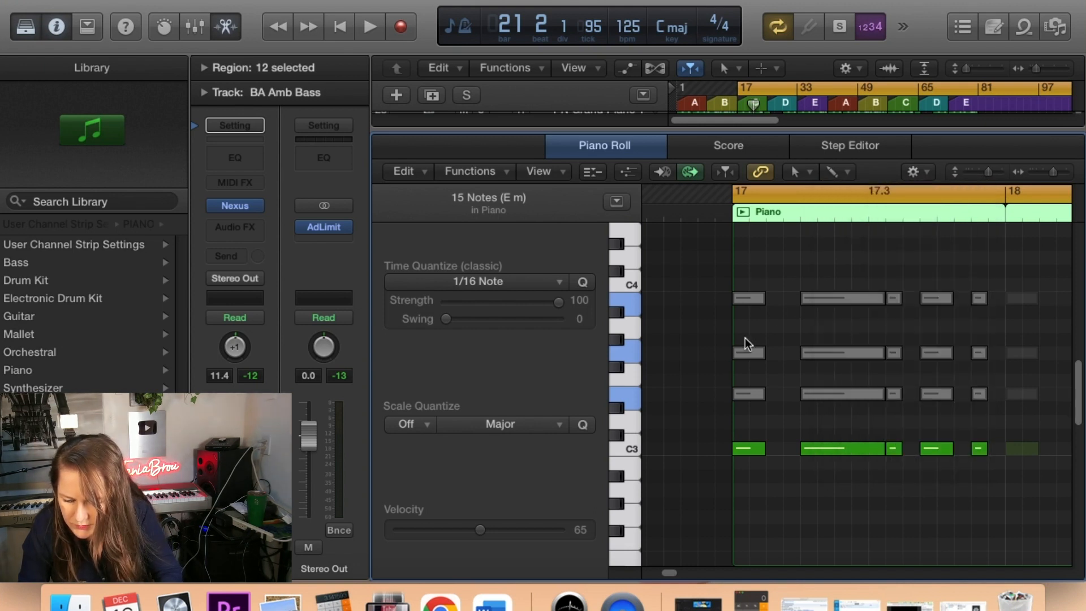
click(843, 171)
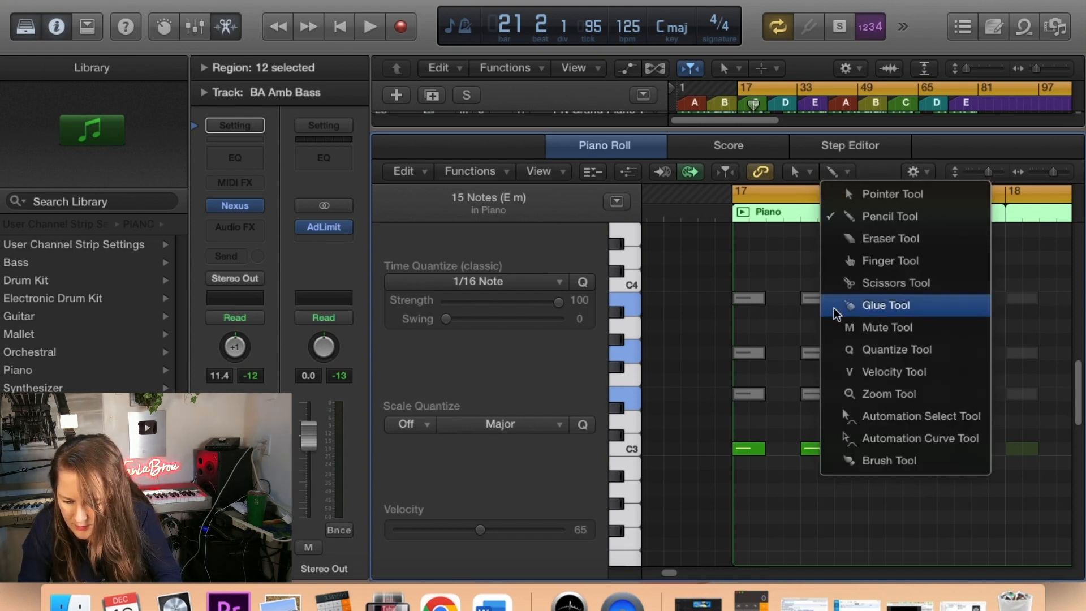
click(845, 327)
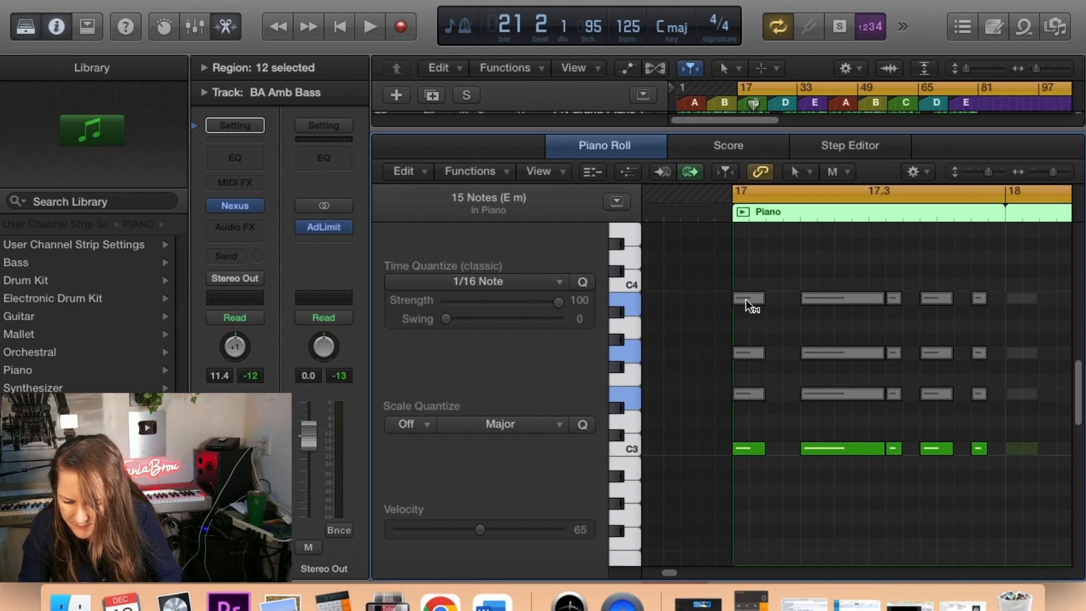
click(746, 300)
drag(983, 266, 746, 341)
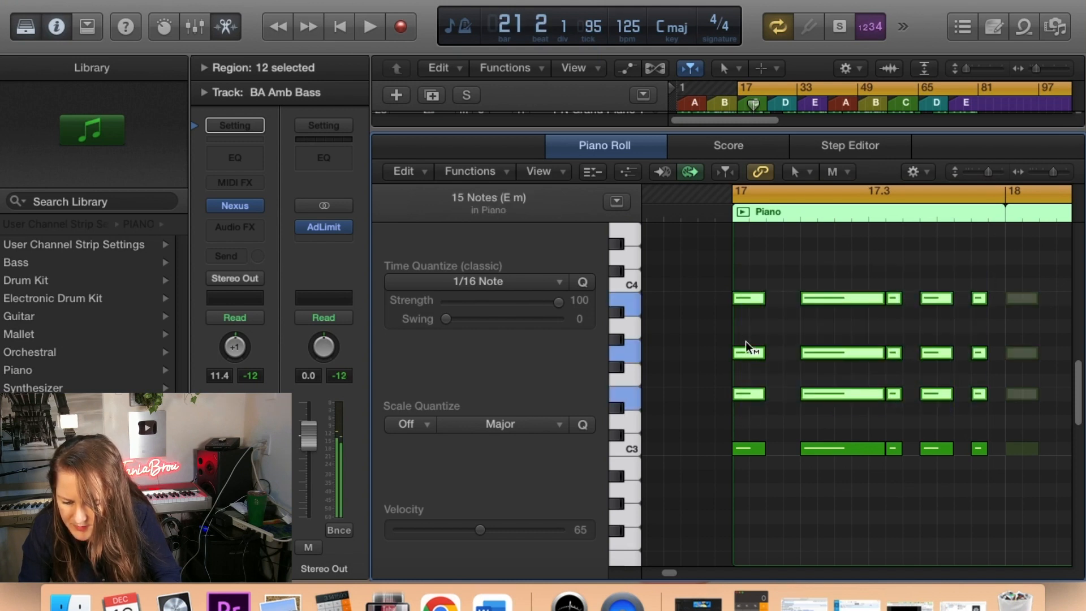
click(745, 296)
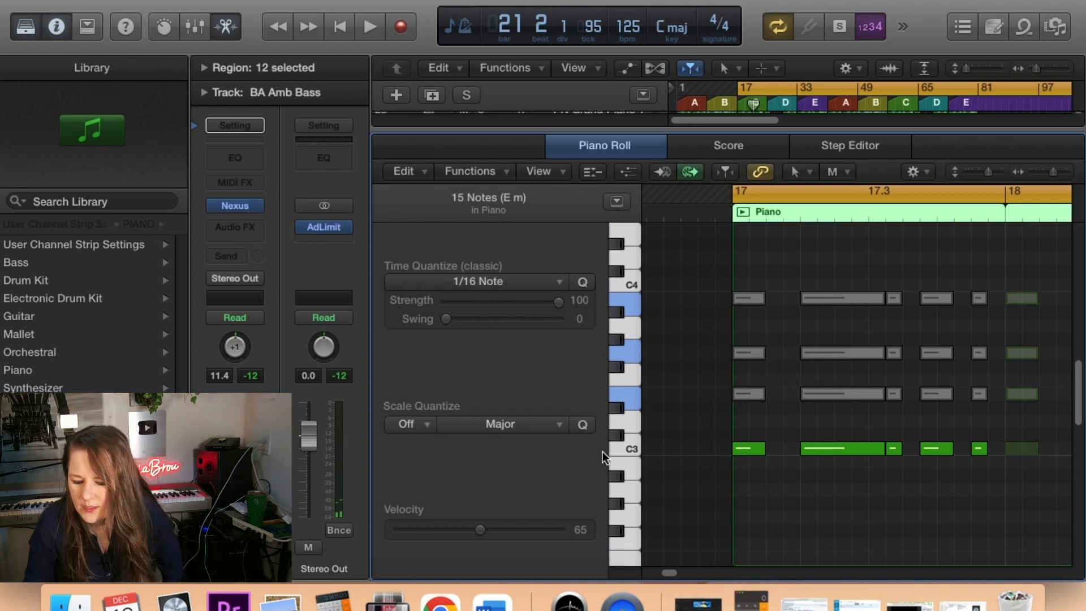
Select all C3 notes across the bass regions, close the Piano Roll and select PN Cinematic Rinse track 6.
click(628, 449)
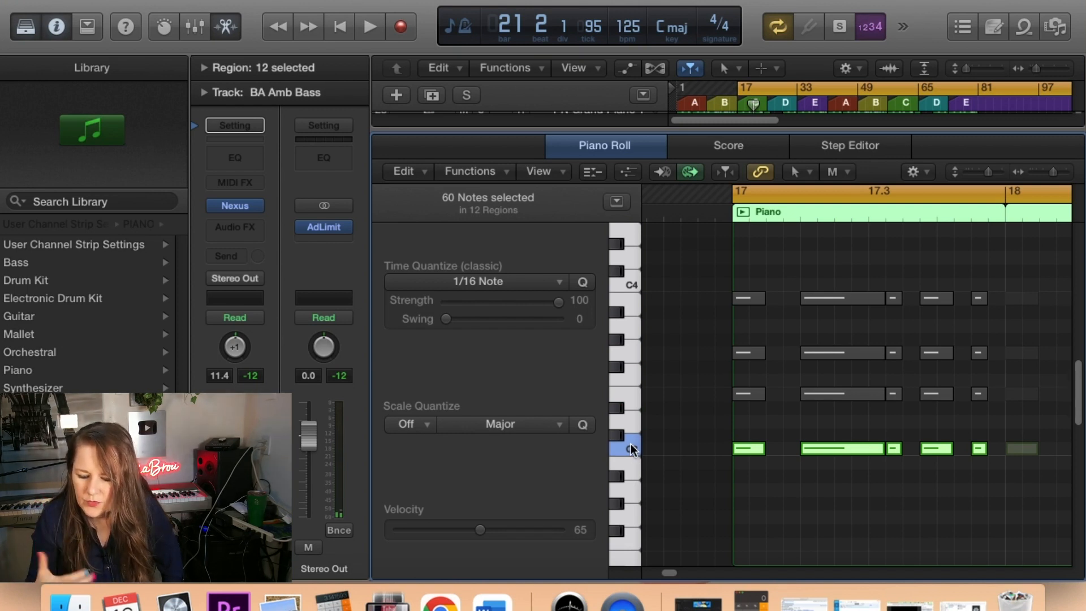
click(227, 28)
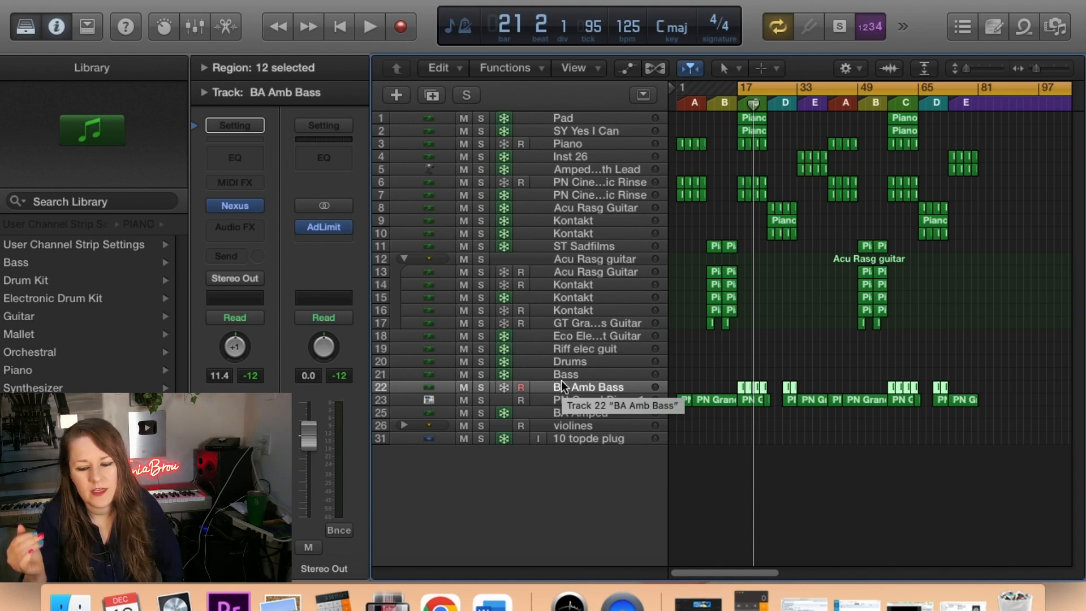
click(569, 182)
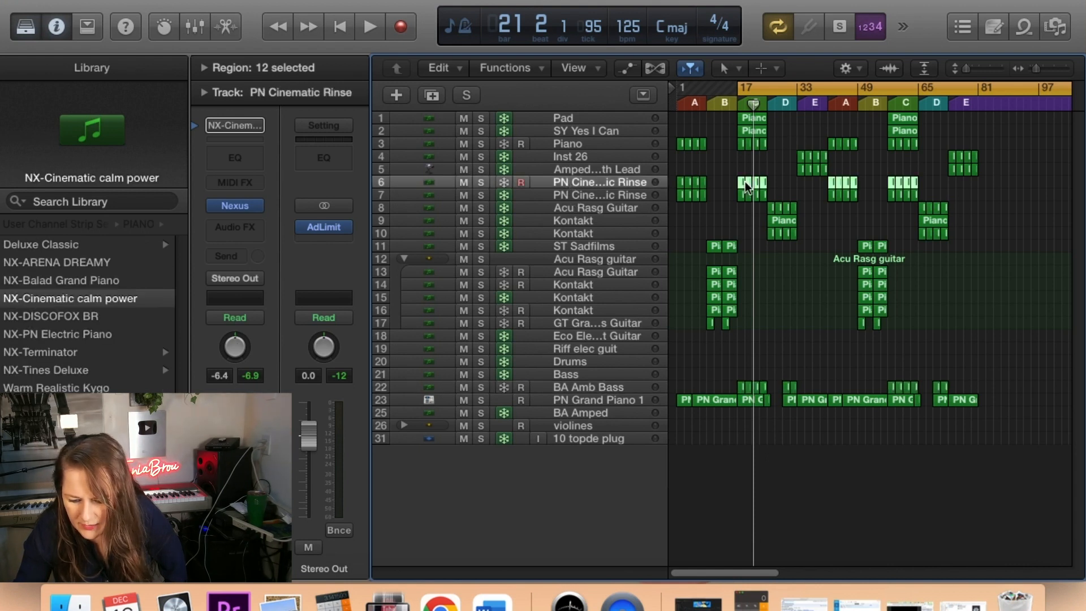
Move the cycle start to bar 25 and play section D up to bar 31, disarming track 6 during playback.
mouse_move(755, 102)
mouse_down()
mouse_move(772, 103)
mouse_move(769, 87)
mouse_up()
key(space)
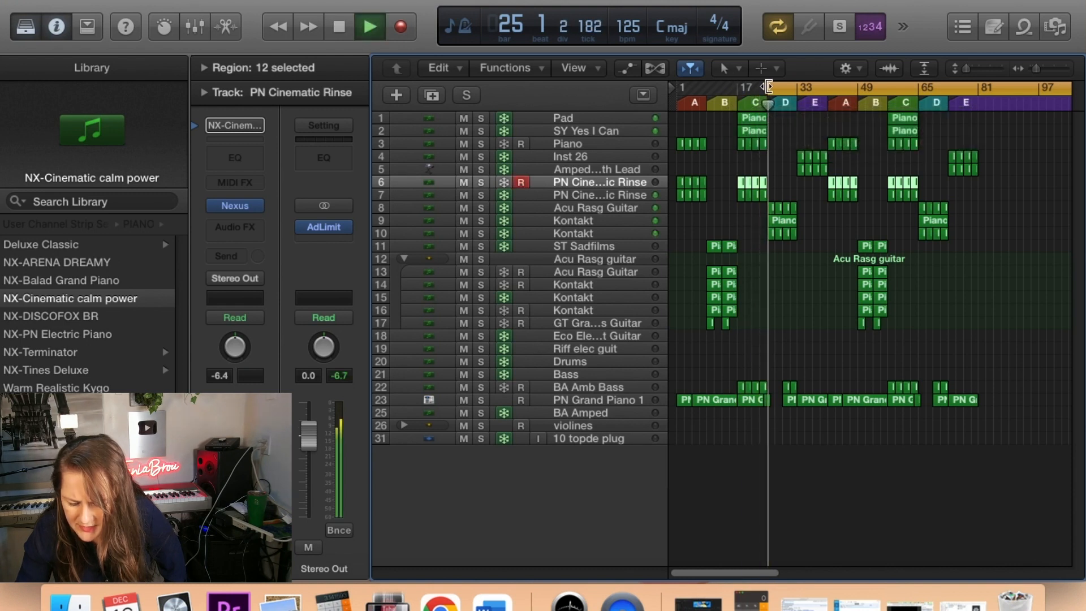
click(519, 183)
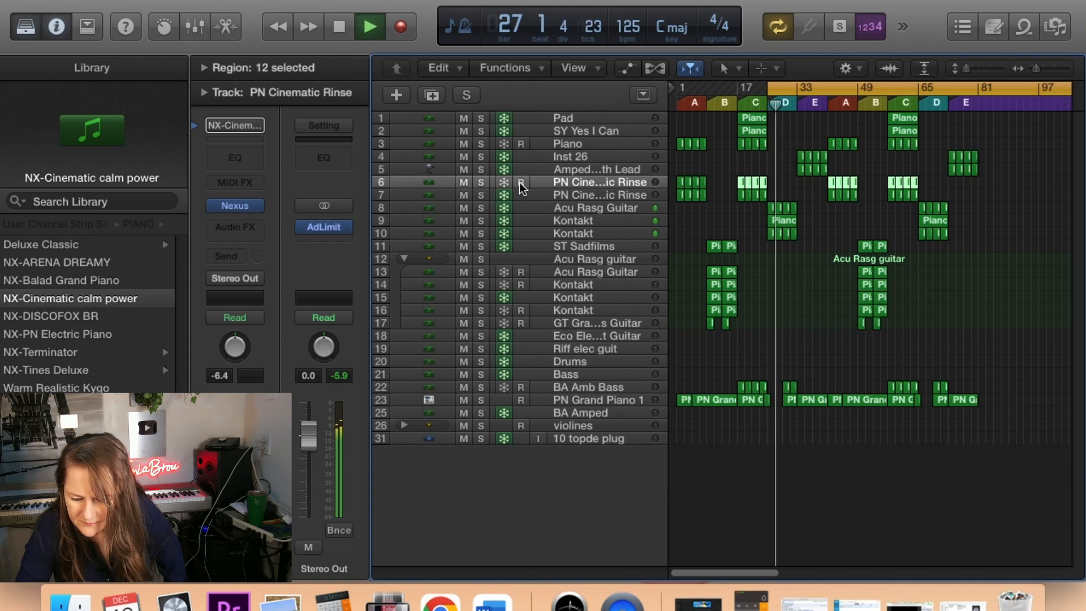
key(XF86AudioRaiseVolume)
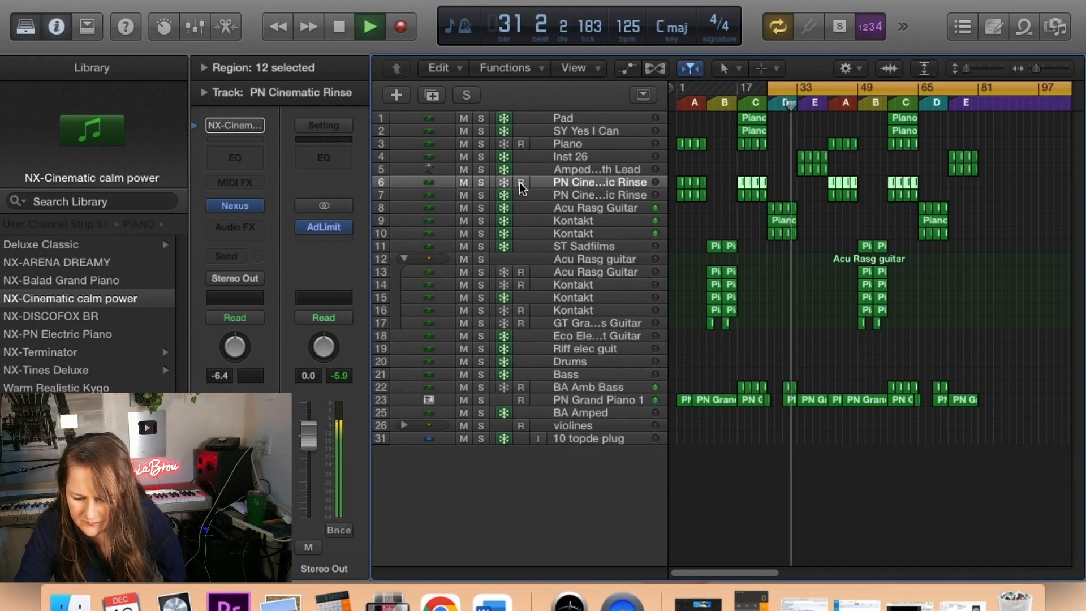
key(space)
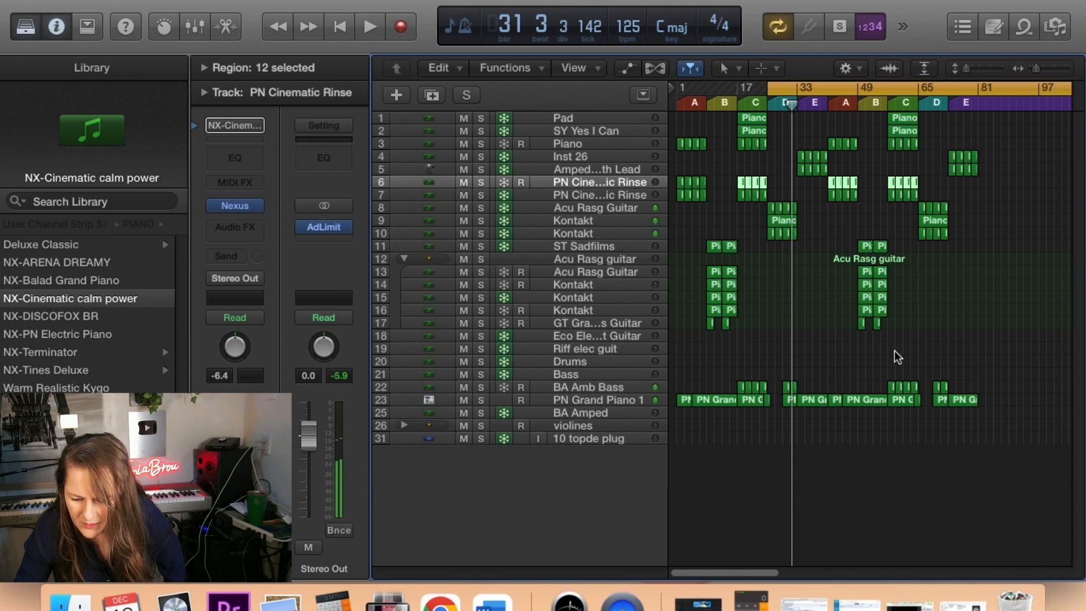
Deselect the regions, place the playhead at bar 29 and enlarge the timeline around section D.
click(778, 413)
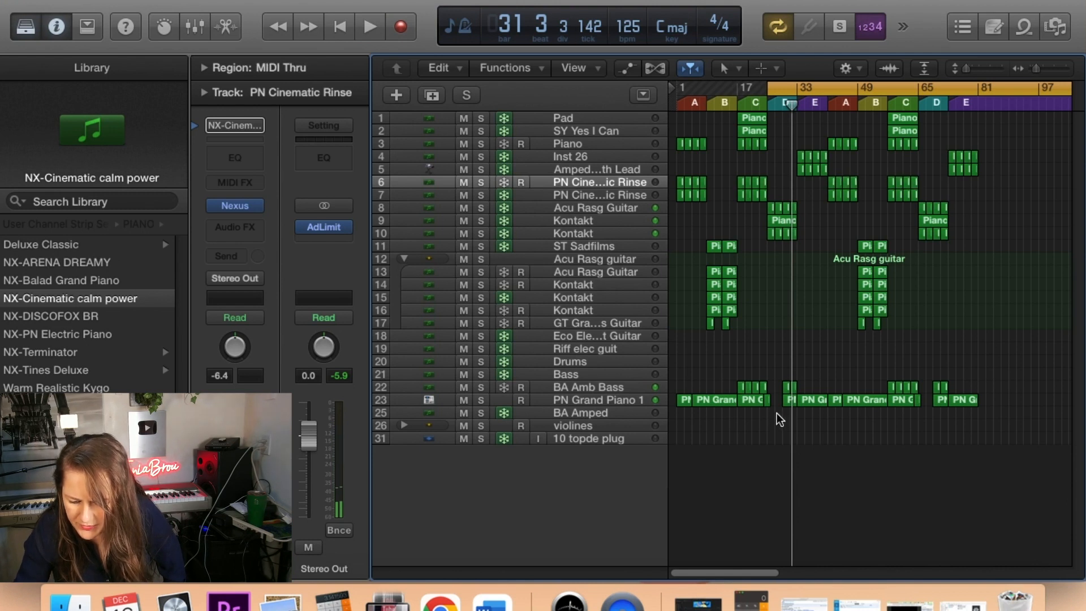
drag(771, 372, 769, 371)
click(771, 370)
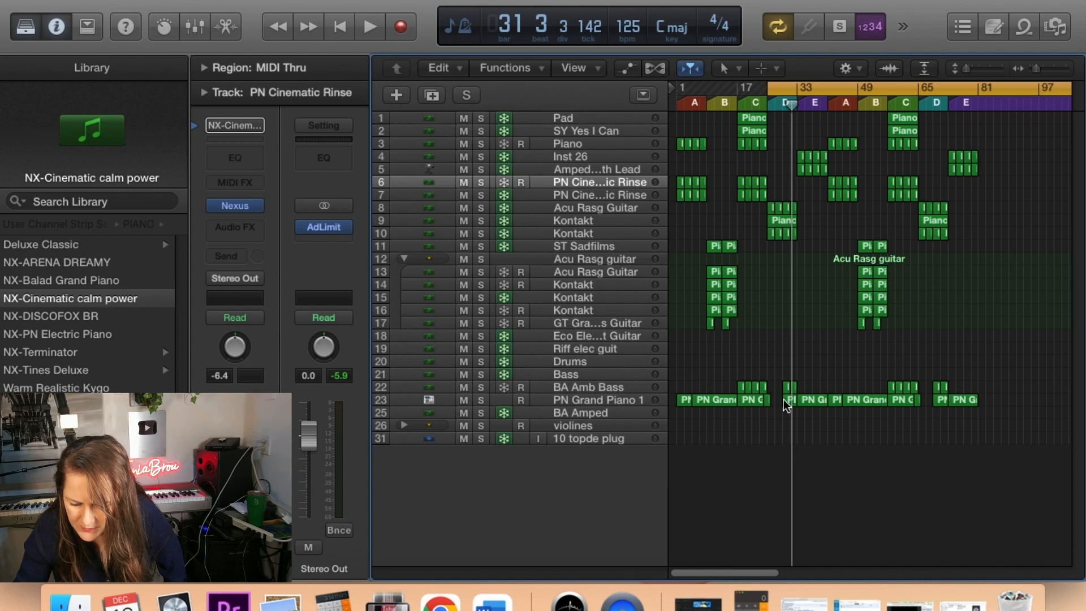
click(790, 103)
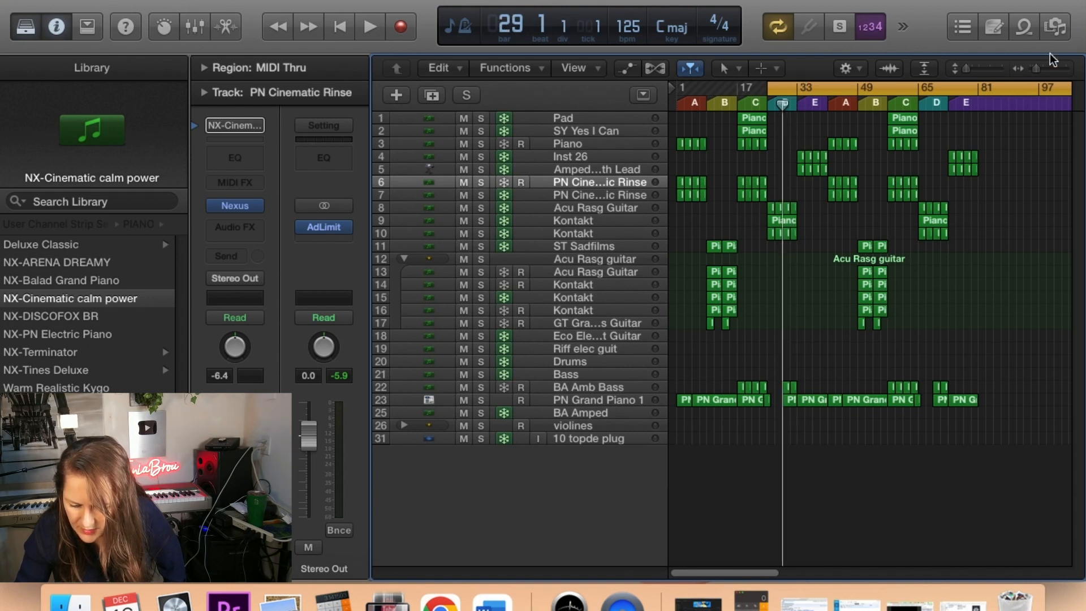
drag(1038, 69, 1040, 68)
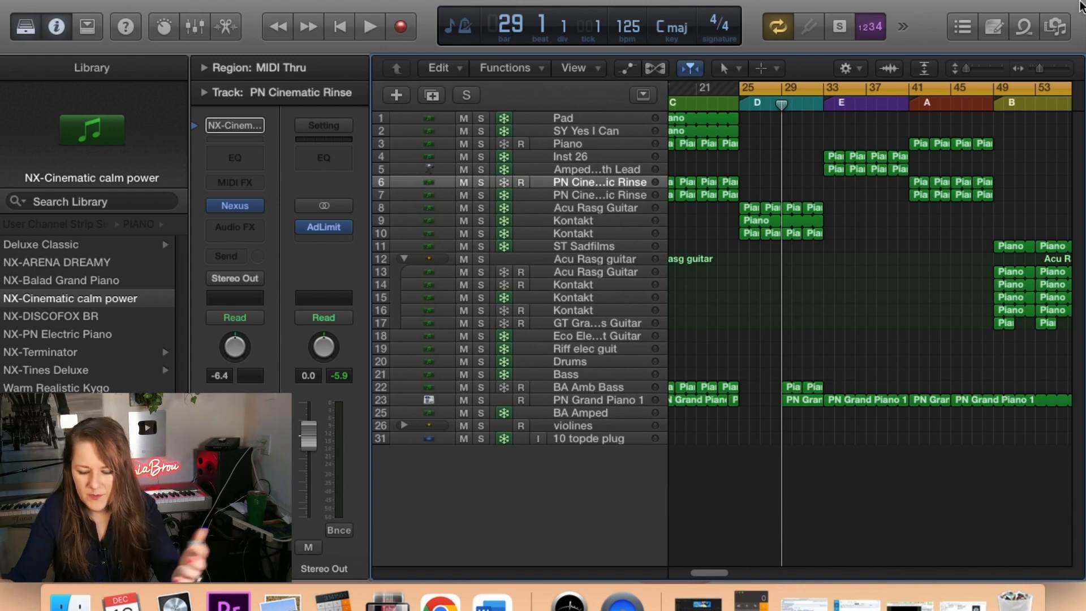
Unfreeze section D's Acu Rasg Guitar track 8 and Kontakt tracks 9 and 10.
click(502, 209)
click(503, 221)
click(504, 233)
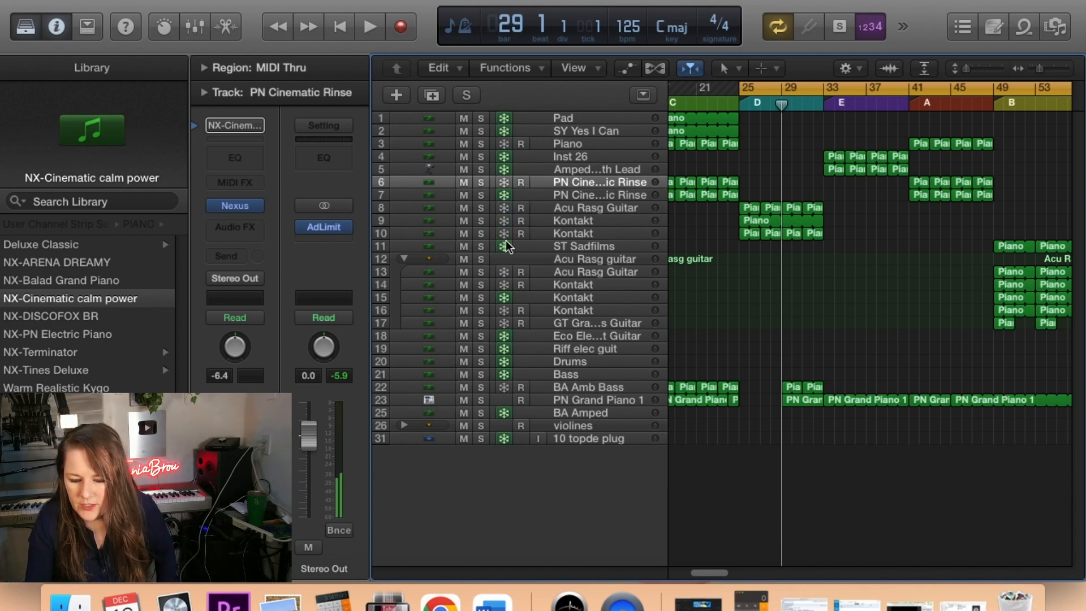
Examine the chord notes of Acu Rasg Guitar track 8's bar 25 region in the Piano Roll and close the editor.
click(576, 208)
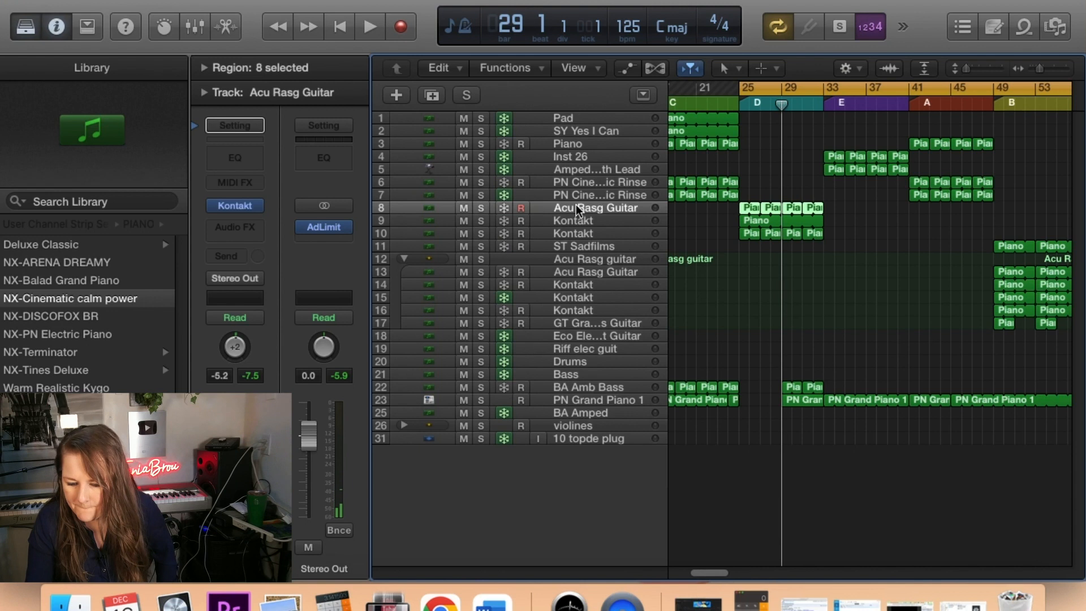
double_click(743, 211)
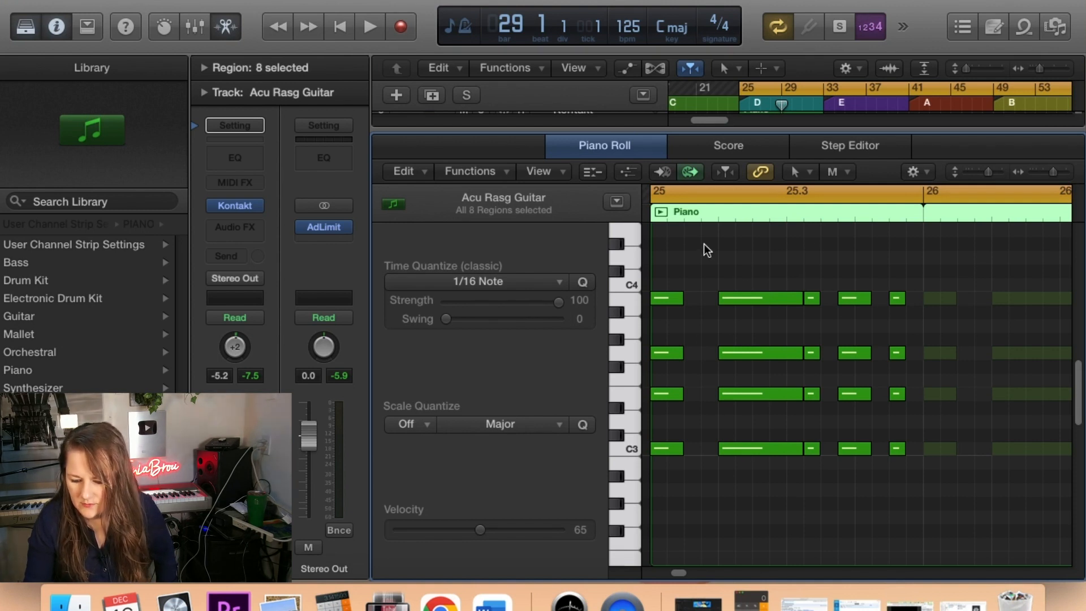
drag(656, 254, 911, 442)
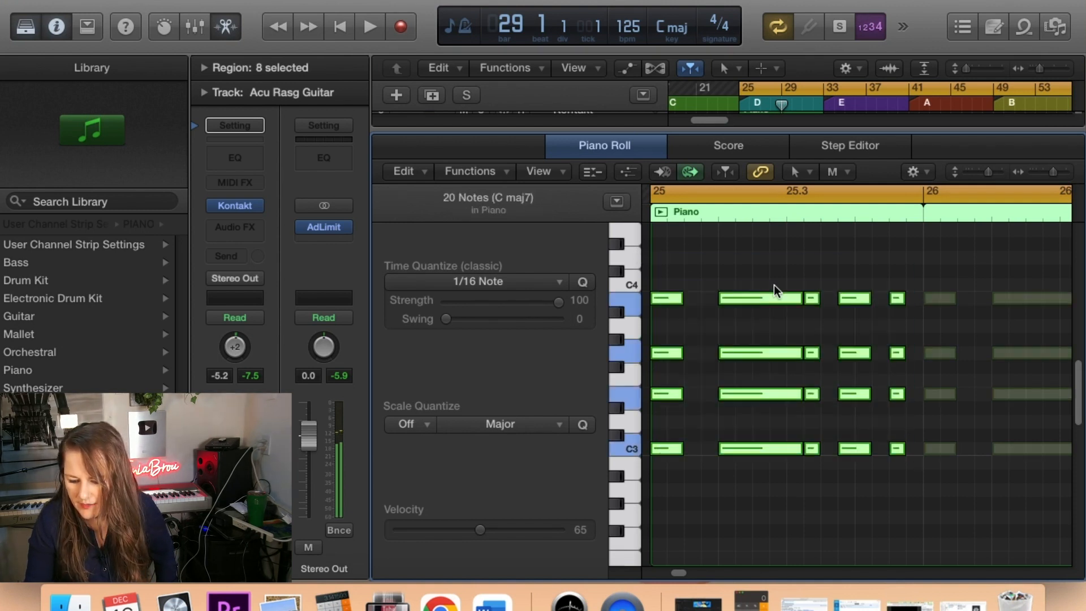
click(226, 27)
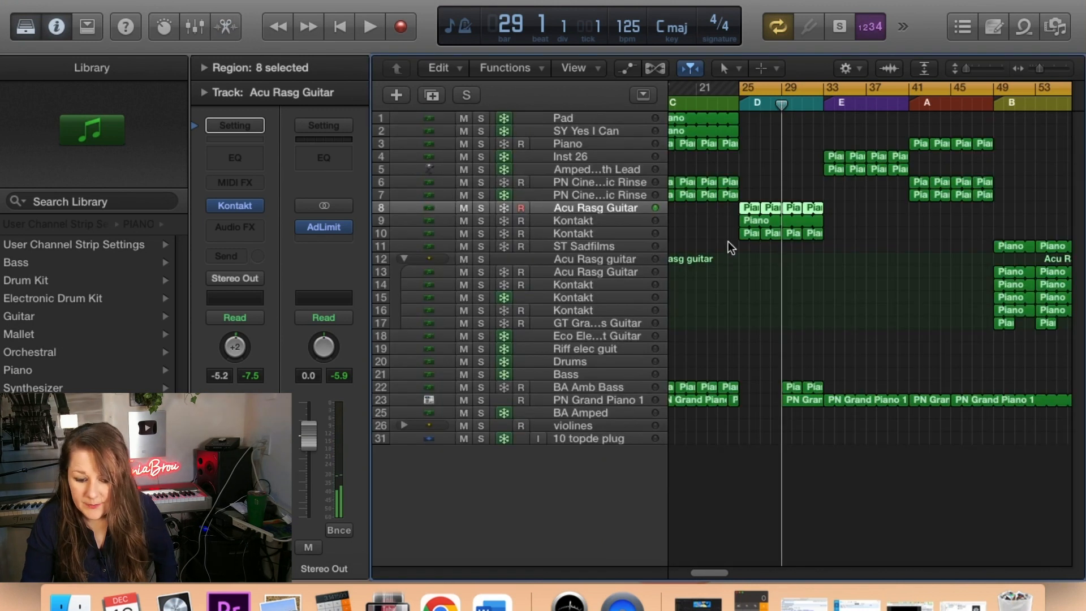
Examine the chord notes of Kontakt track 10's bar 25 region in the Piano Roll and close the editor.
click(628, 224)
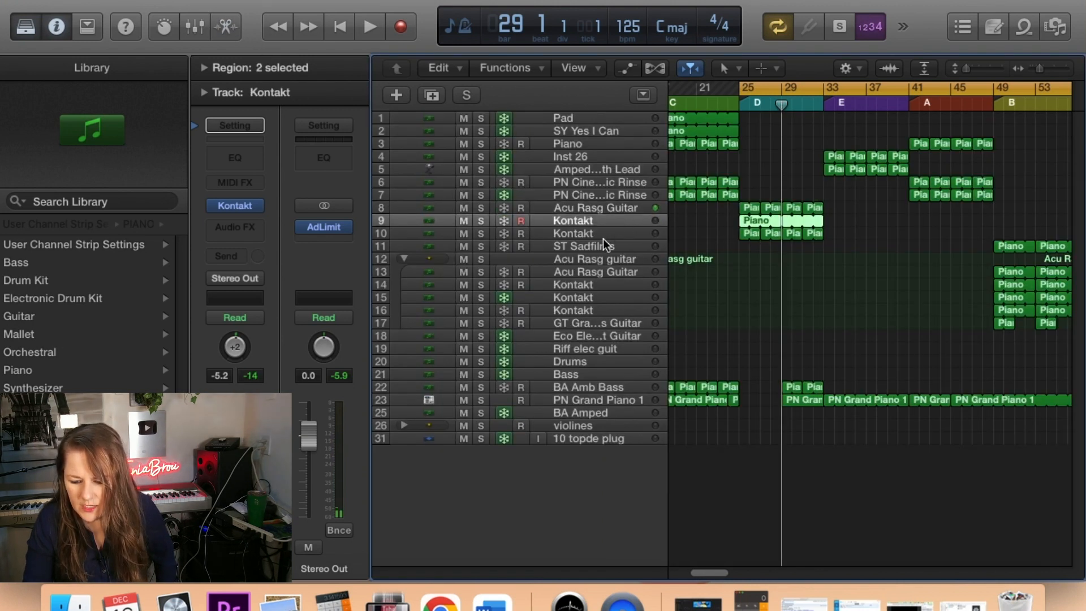
click(602, 234)
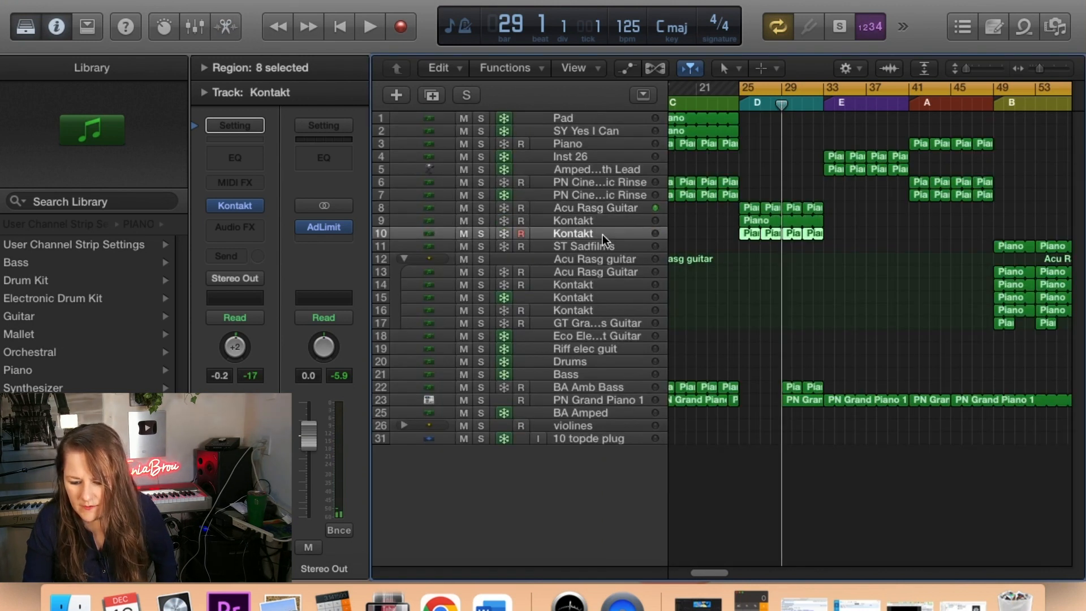
double_click(743, 234)
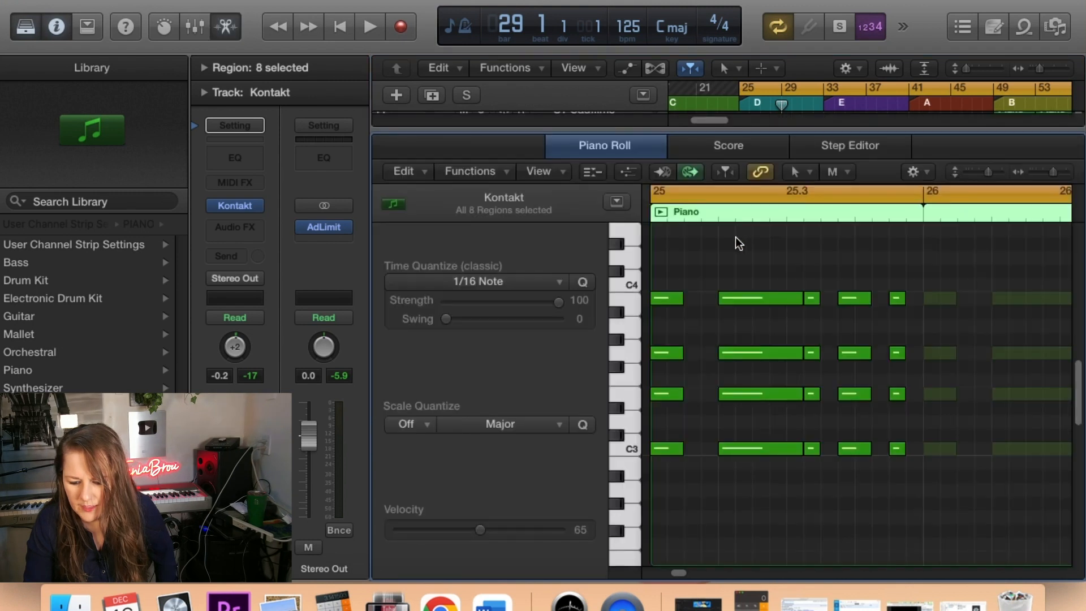
drag(656, 249, 911, 468)
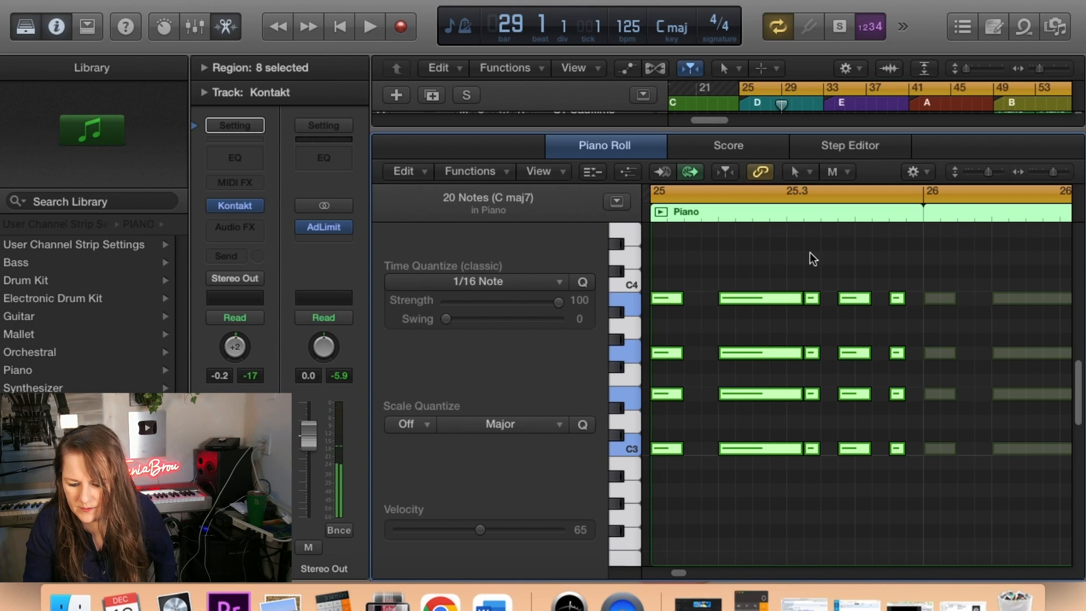
click(226, 27)
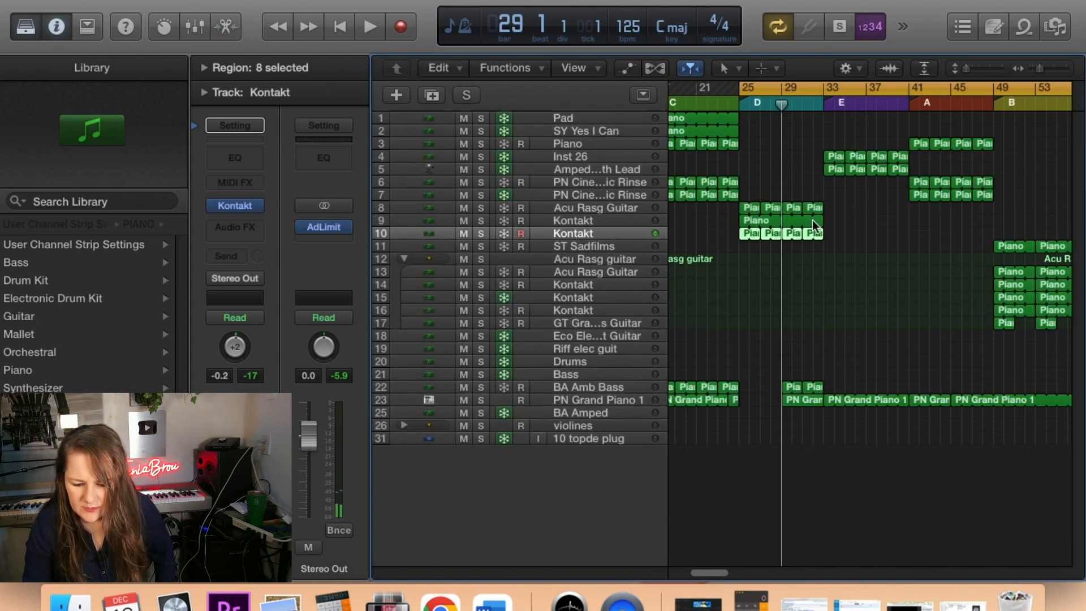
Examine the melody of Kontakt track 9's bar 25 region note by note in the Piano Roll and close the editor.
click(744, 222)
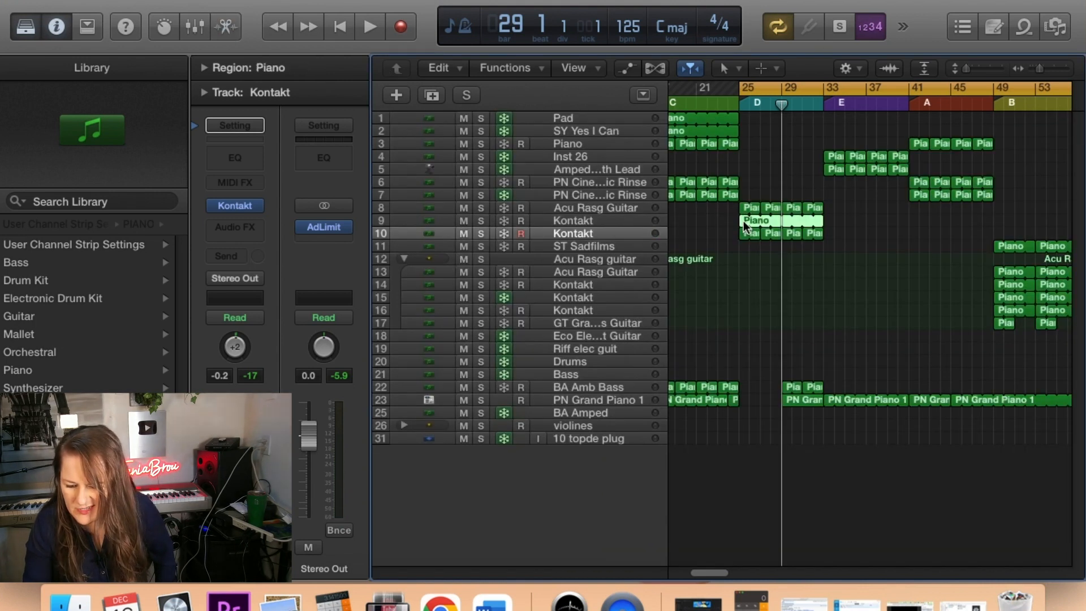
double_click(742, 221)
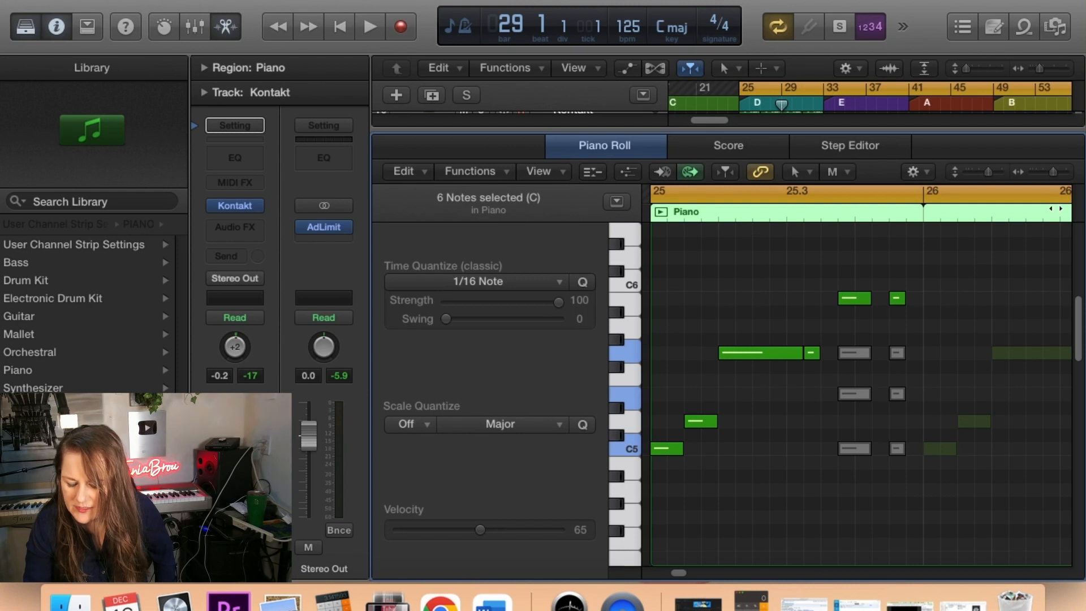
drag(908, 247, 704, 473)
click(768, 300)
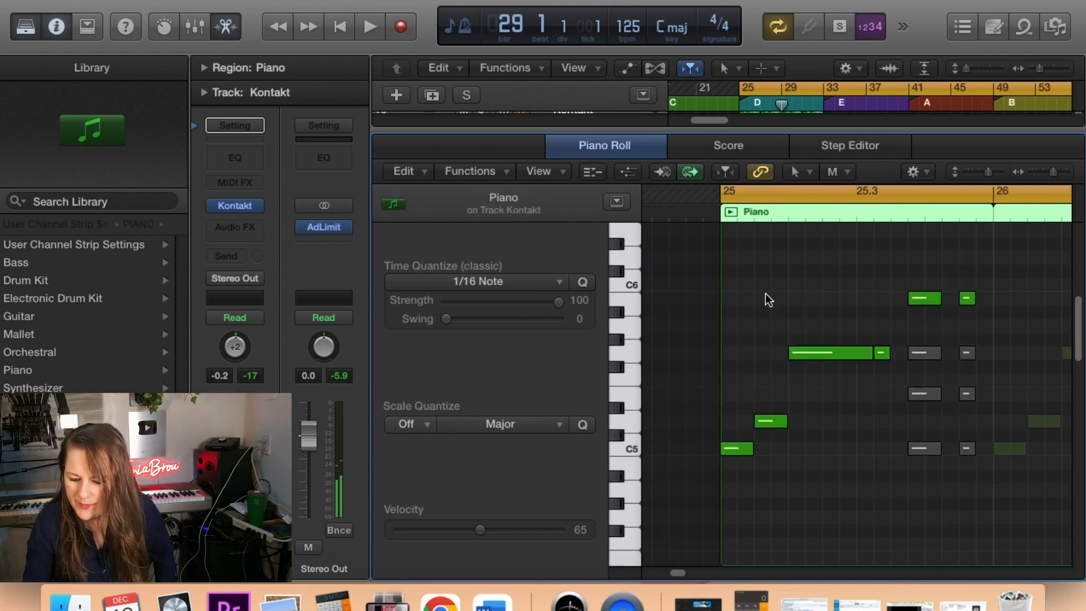
click(743, 454)
click(762, 422)
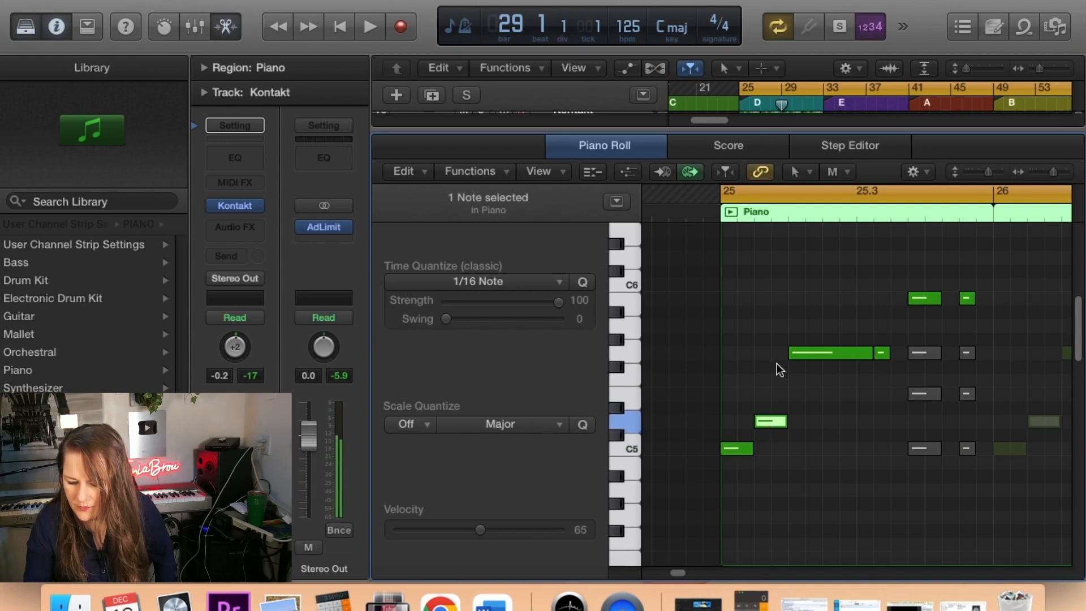
click(829, 353)
click(884, 354)
click(925, 297)
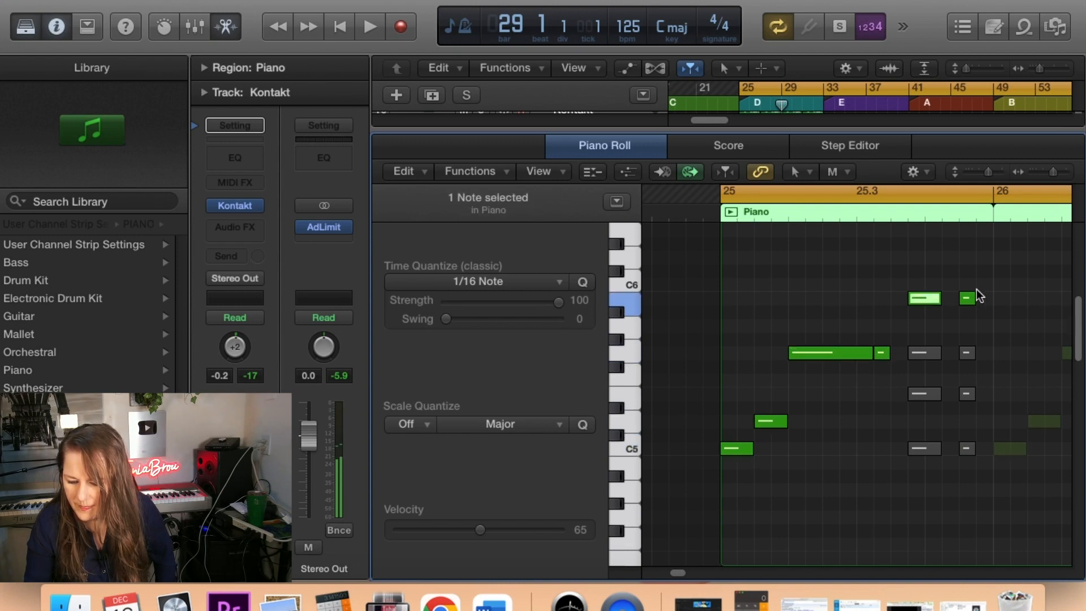
click(228, 28)
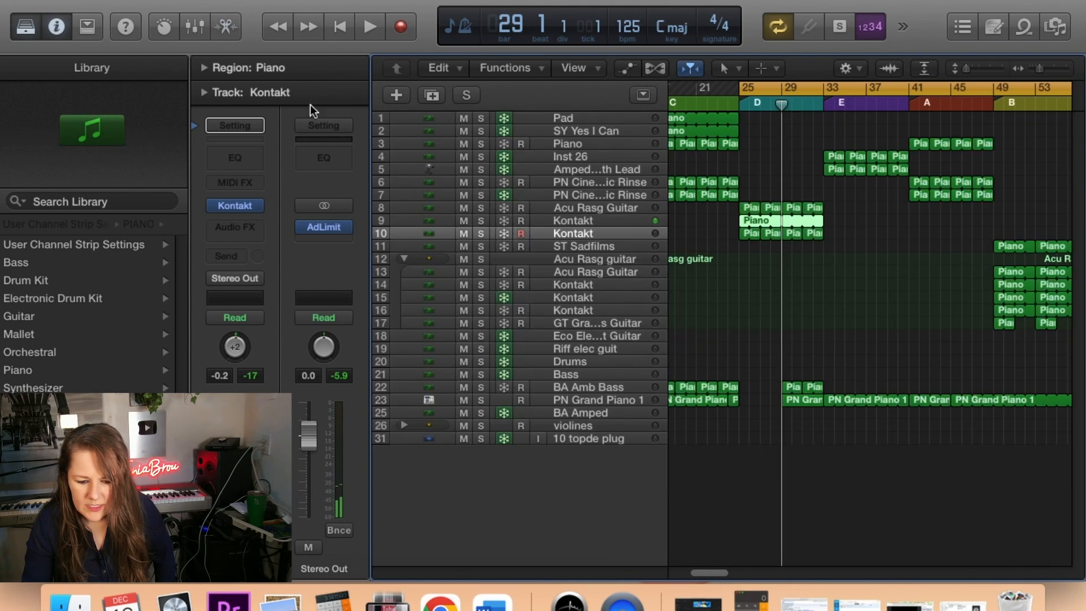
Solo Kontakt track 9 and play section D with its bar 25 melody open in the Piano Roll, closing the editor during playback.
click(480, 221)
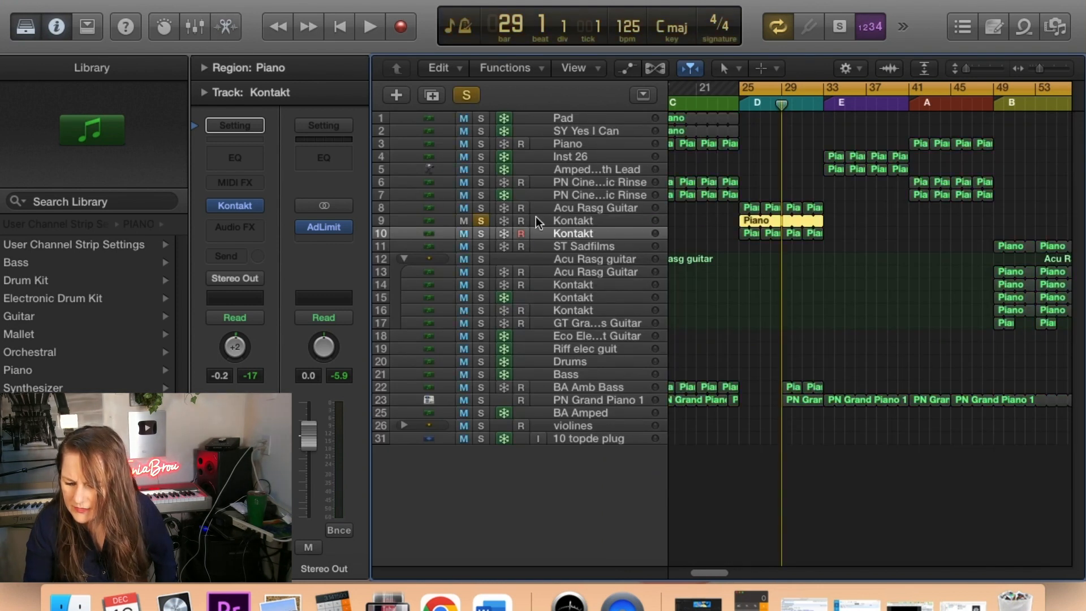
double_click(748, 221)
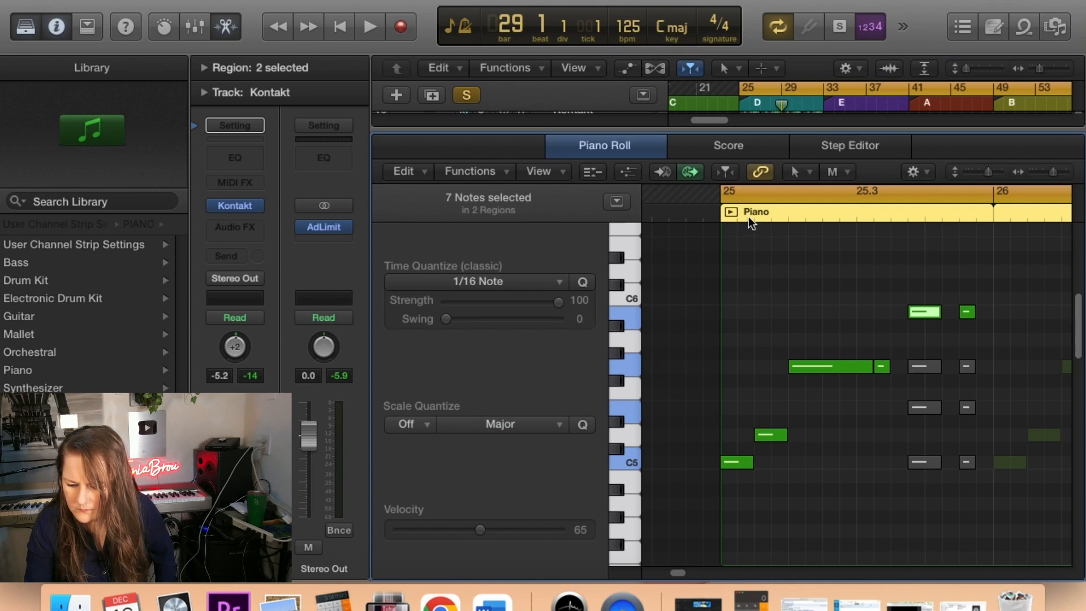
key(space)
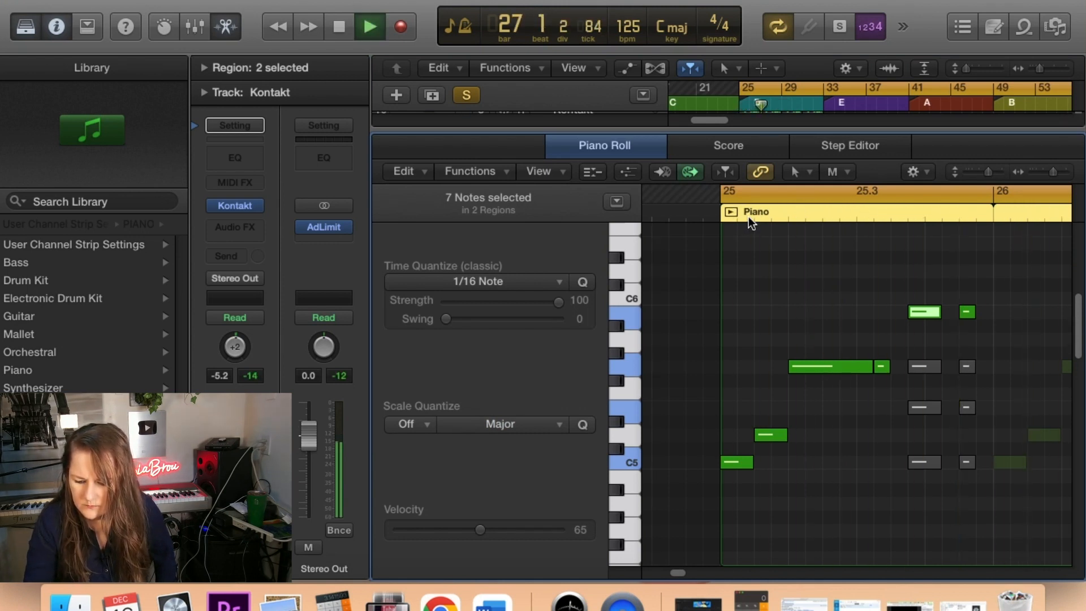
click(226, 28)
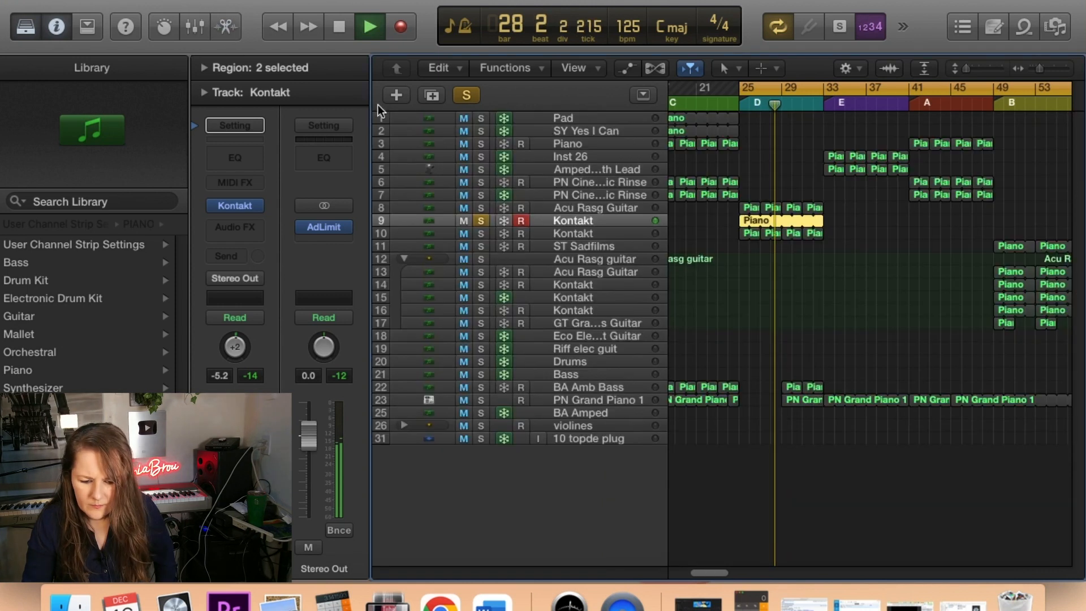
Add Kontakt track 10 to the solo, play section D up to bar 32 and clear all solos.
click(481, 233)
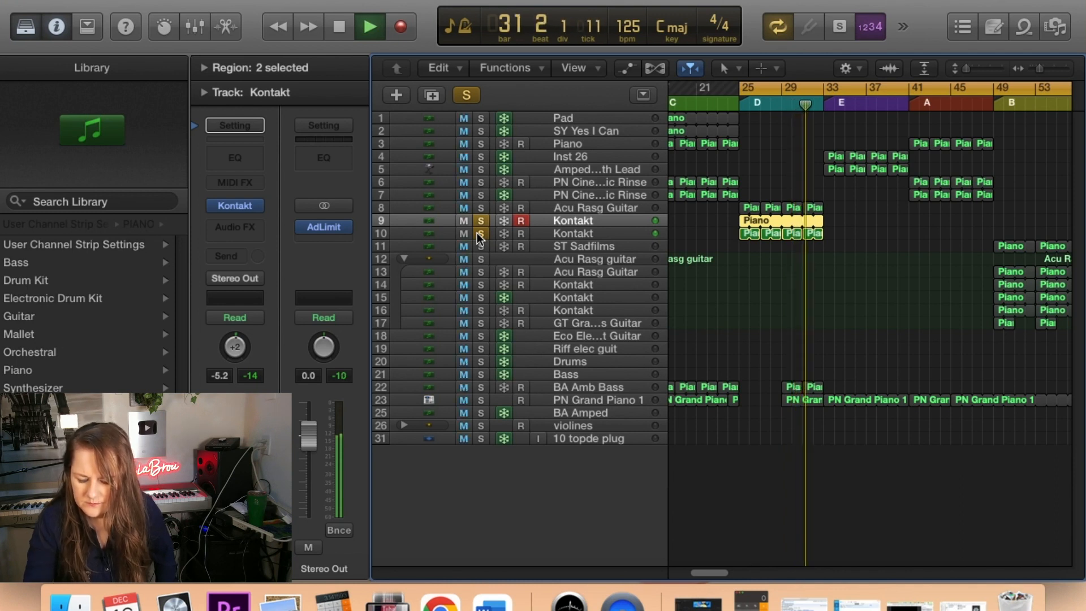
key(space)
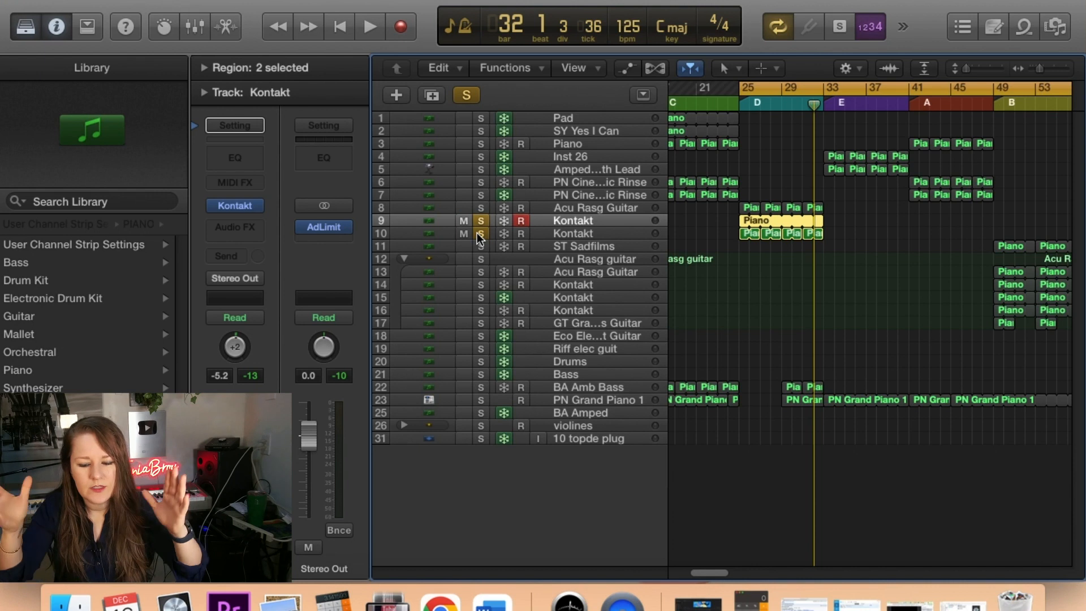
click(456, 97)
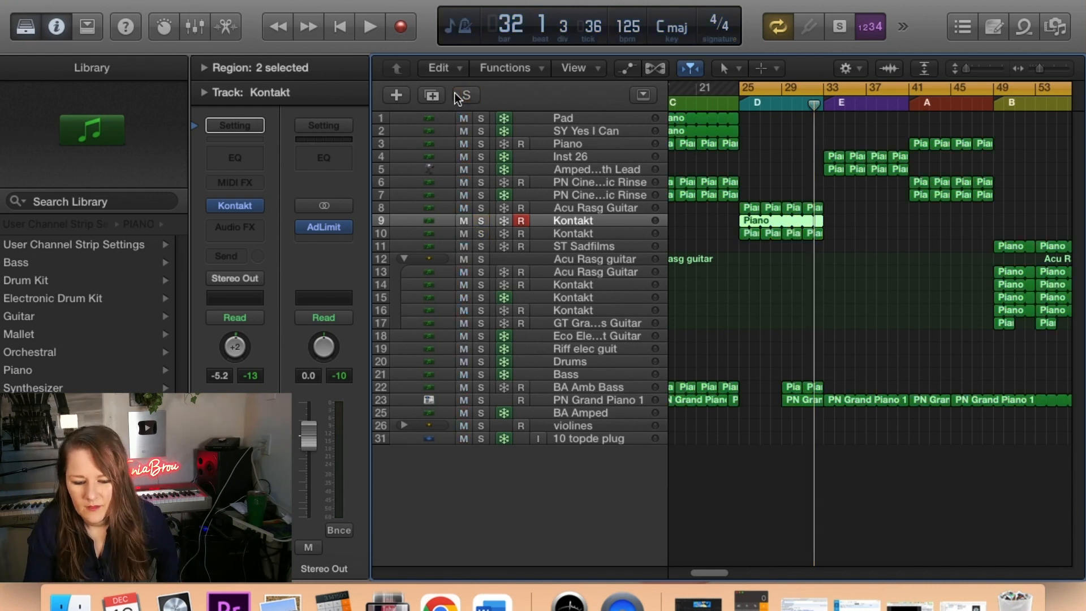
Move the cycle start to bar 33, disarm Kontakt track 9 and play section E up to bar 37.
drag(741, 88, 827, 88)
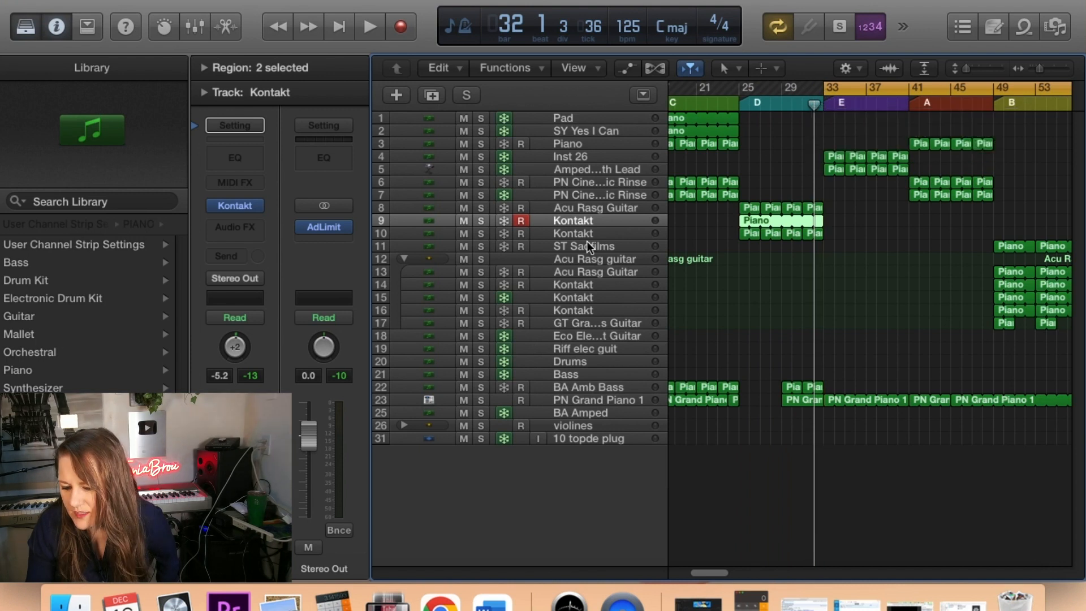
click(523, 222)
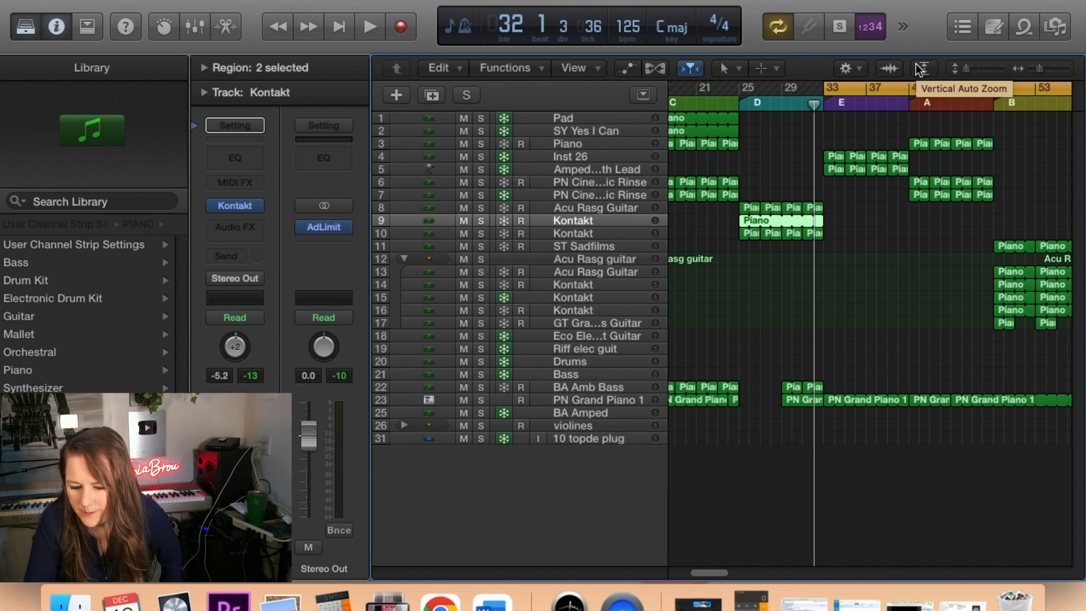
key(space)
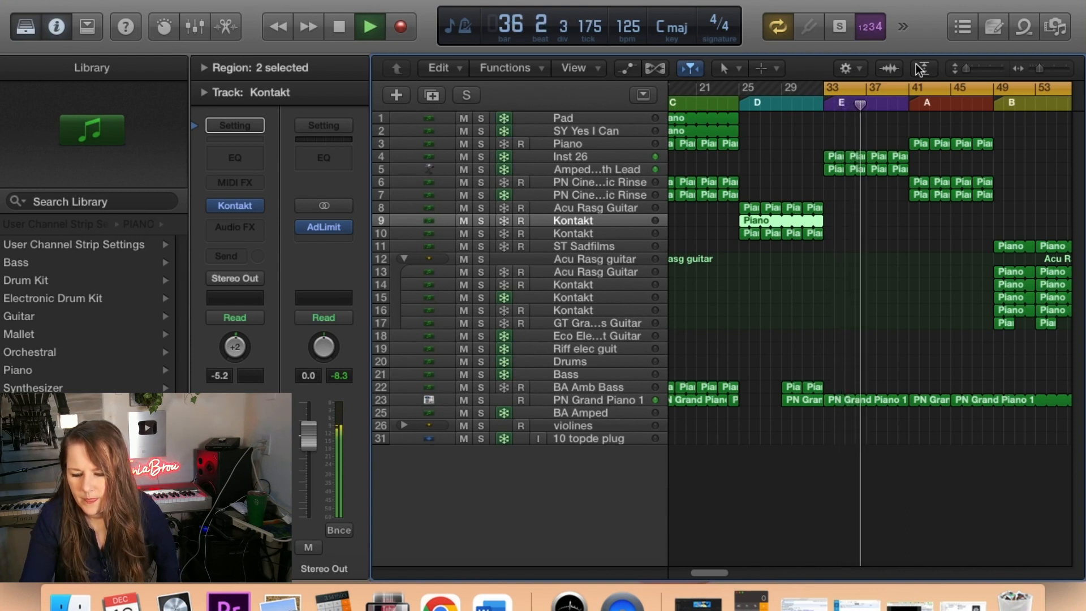
key(space)
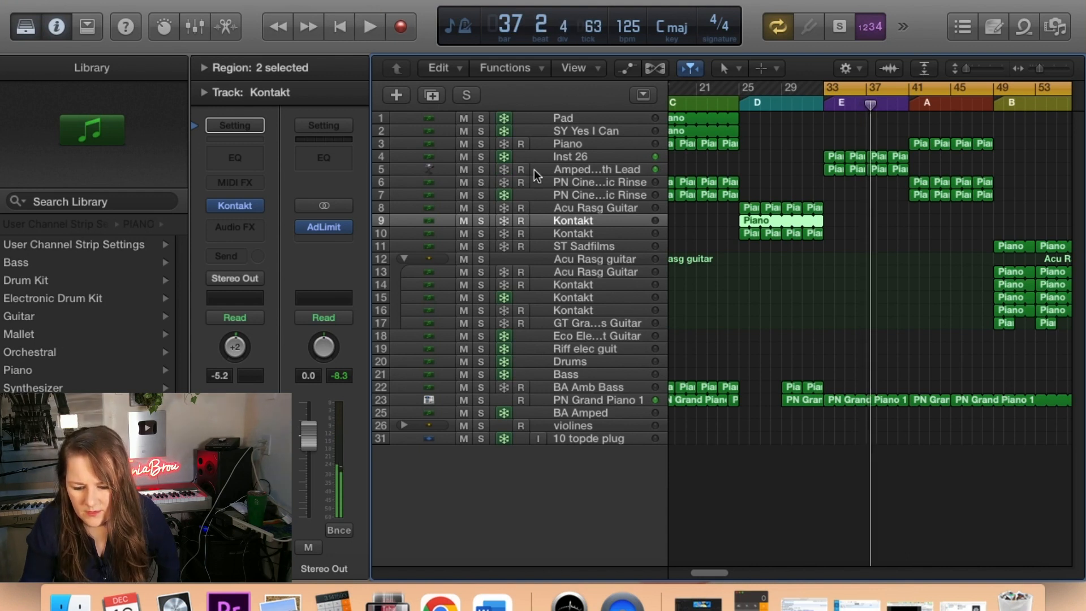
View the notes of Amped Synth Lead track 5's section E regions at bars 35 and 33 in the Piano Roll.
click(594, 168)
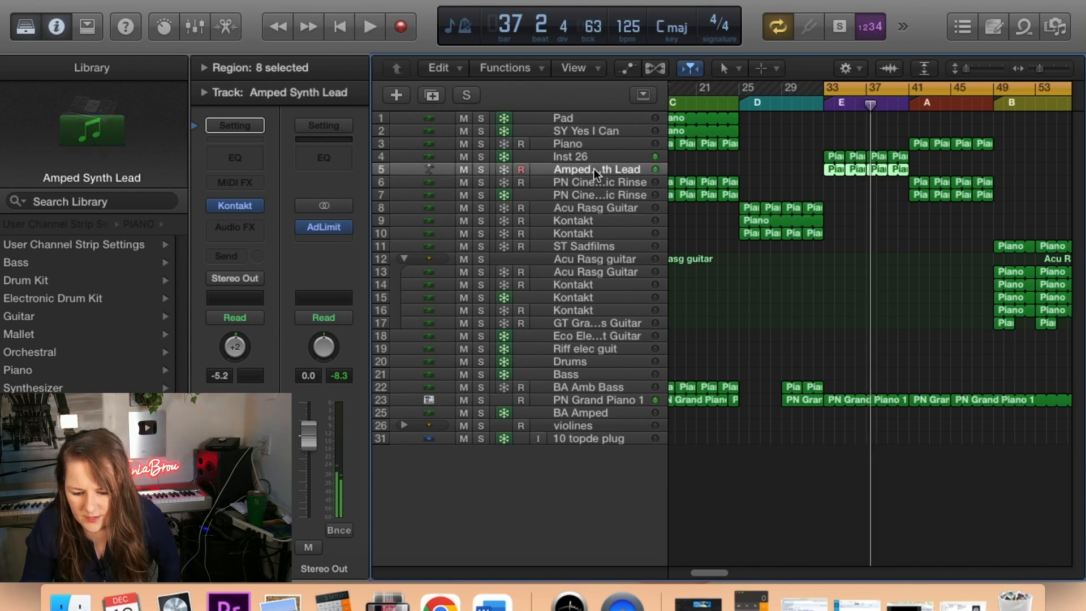
double_click(829, 170)
drag(820, 271, 645, 286)
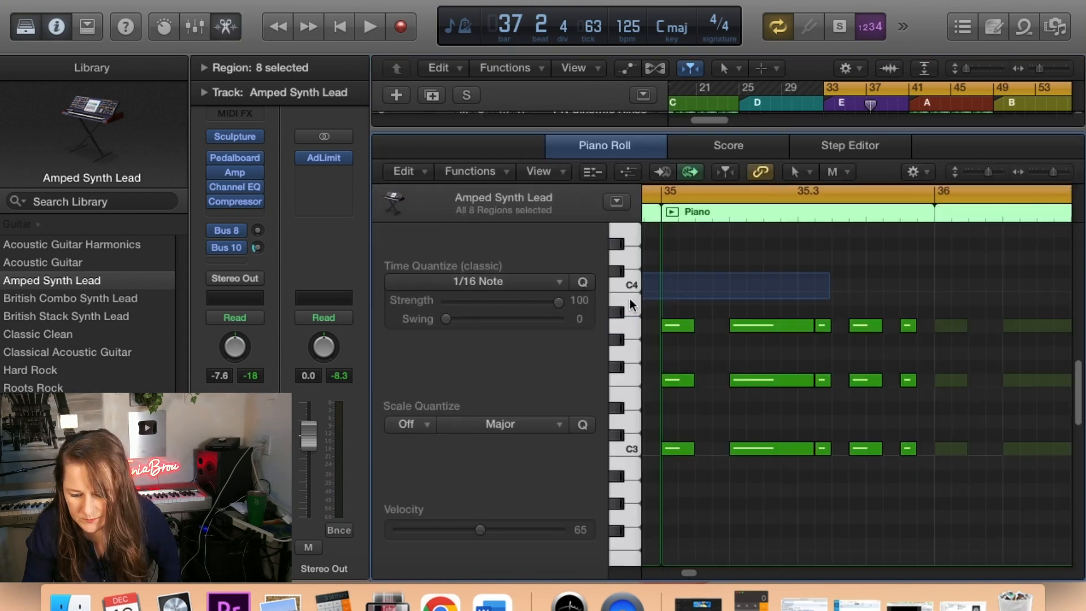
click(230, 31)
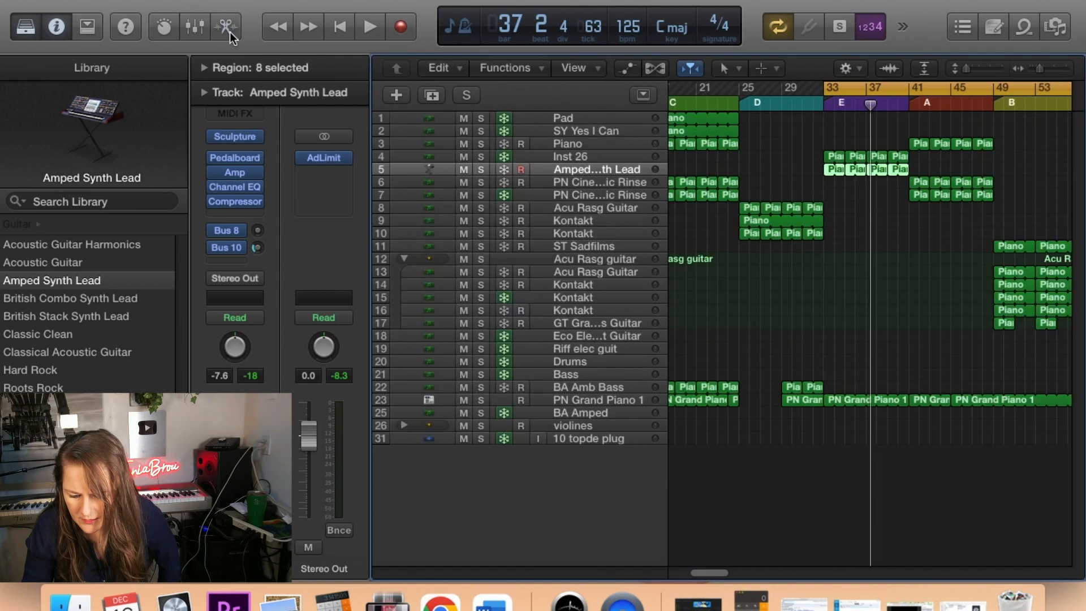
double_click(832, 174)
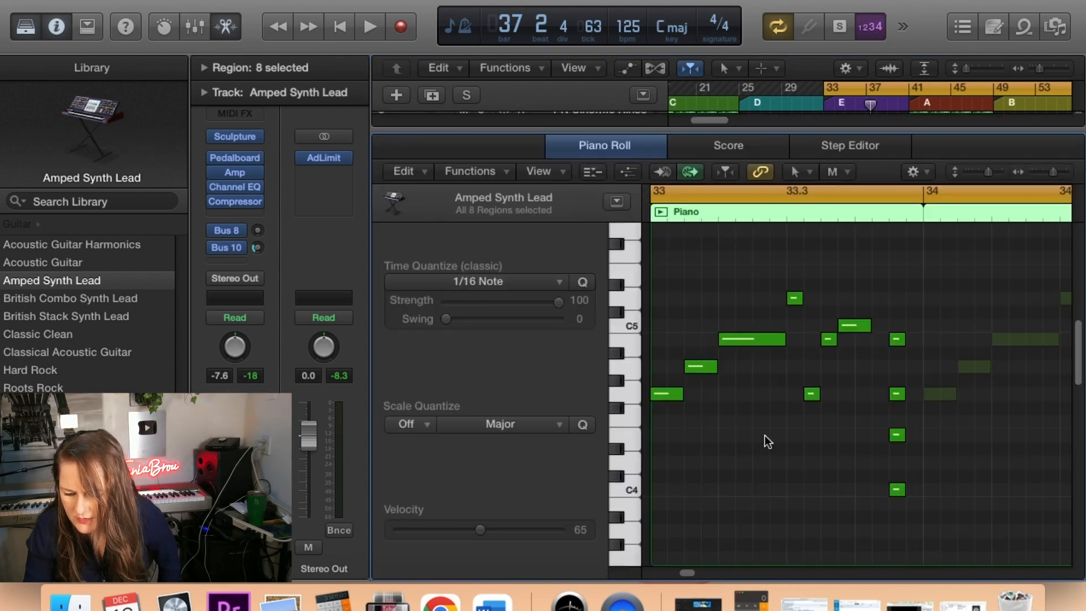
click(221, 32)
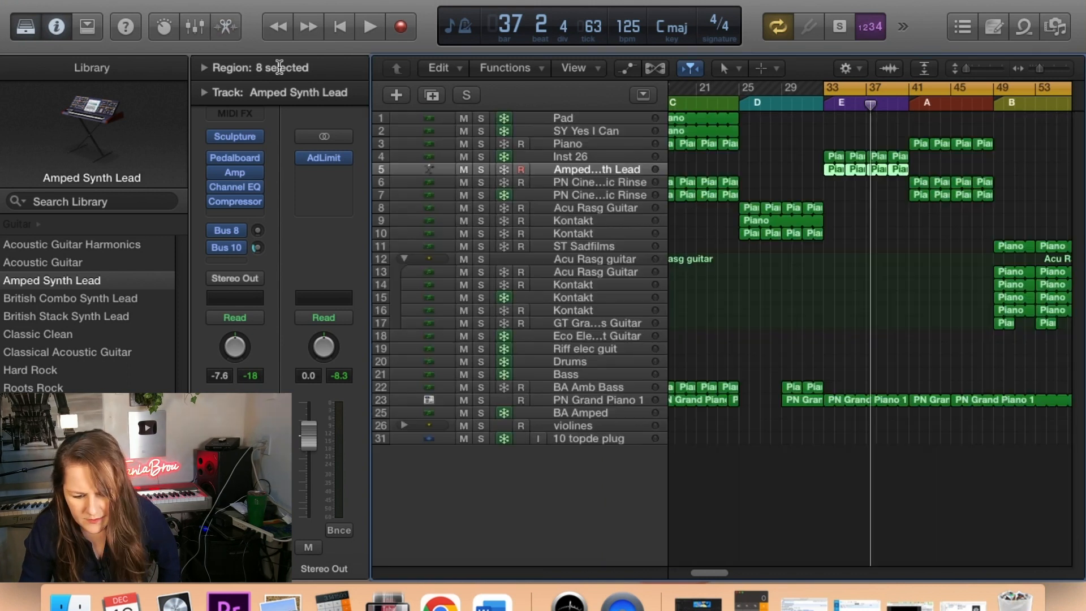
Audition the melody notes and the closing four-note chord of Amped Synth Lead's bar 33 region and close the Piano Roll.
double_click(829, 170)
drag(913, 248, 639, 555)
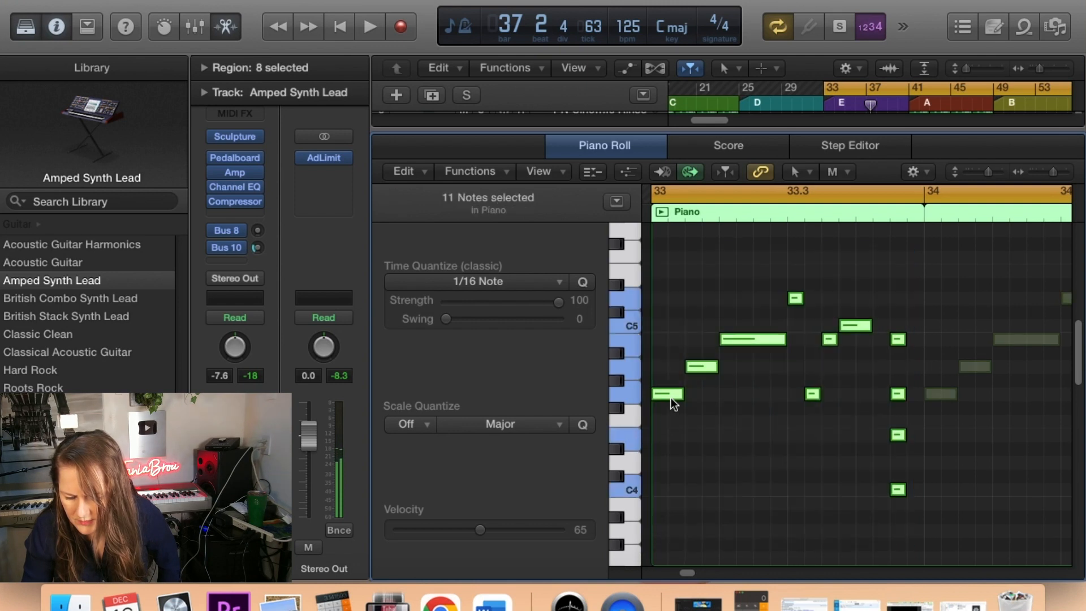
click(759, 321)
click(750, 340)
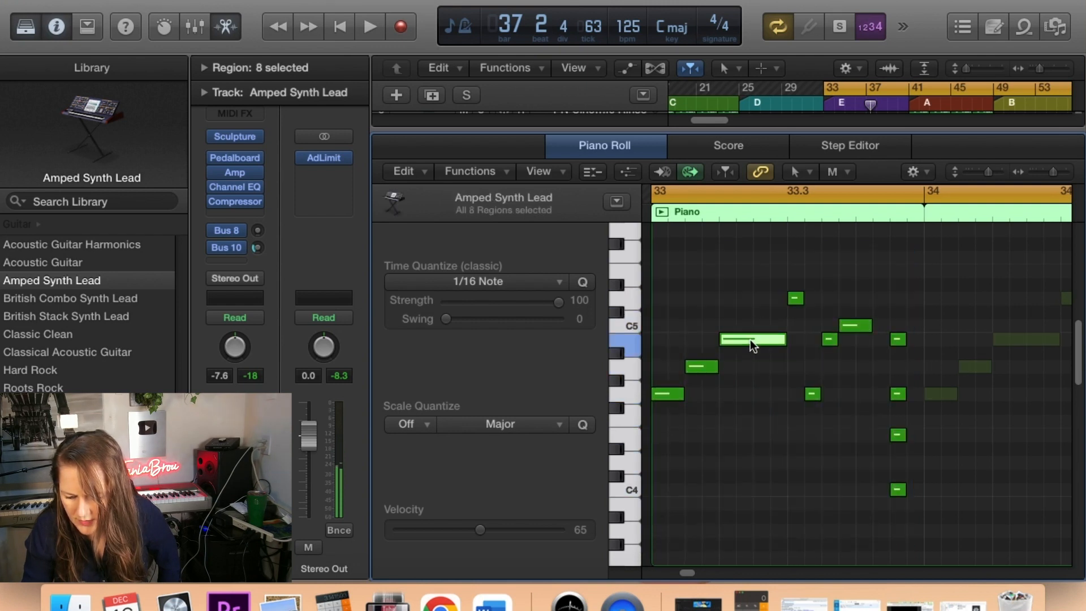
click(796, 299)
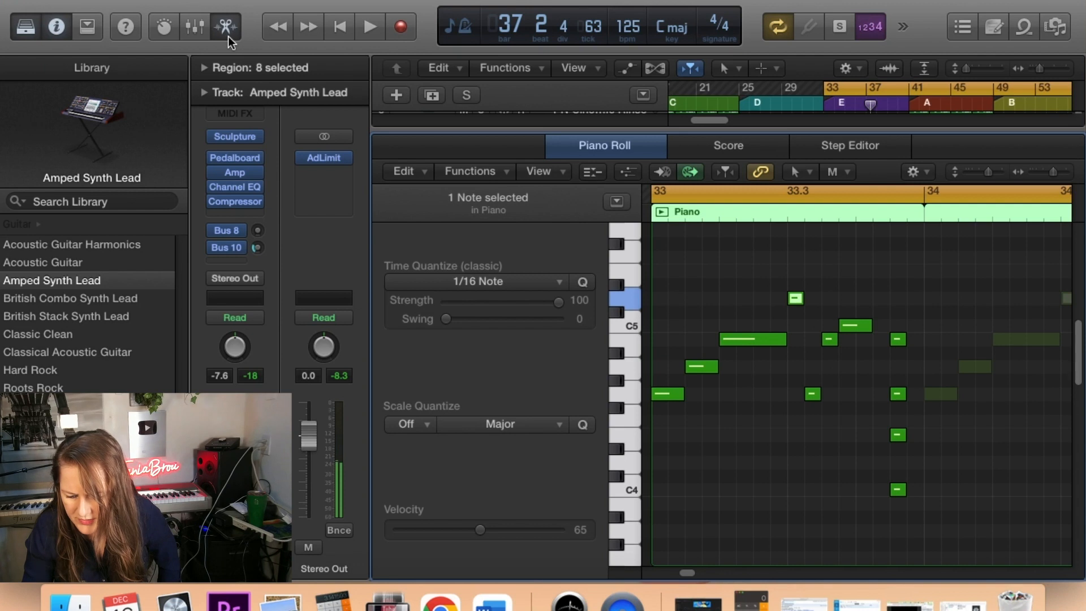
drag(912, 281, 879, 550)
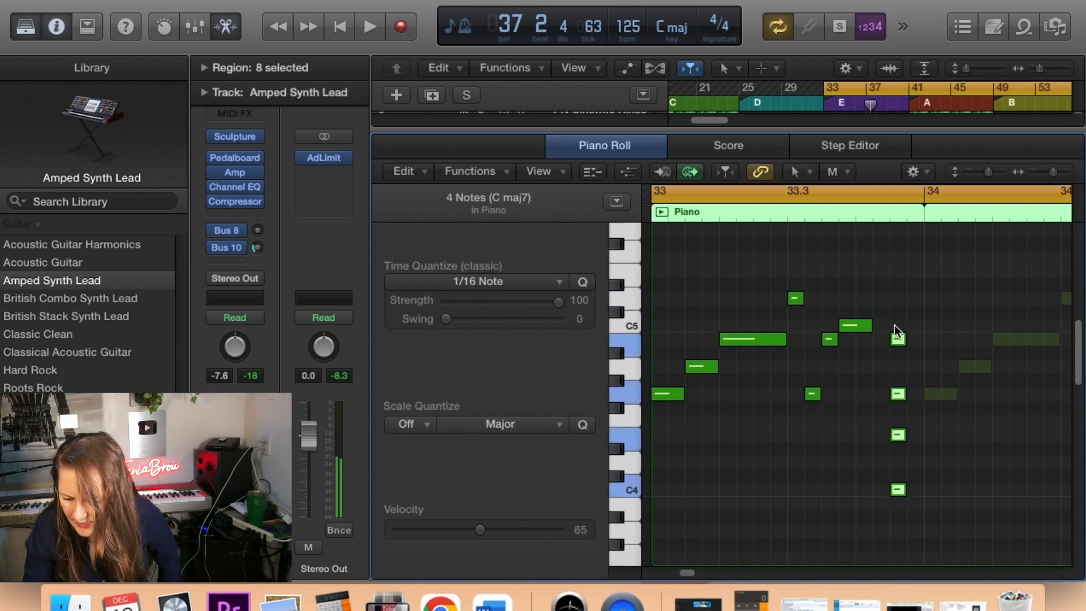
drag(904, 312, 890, 525)
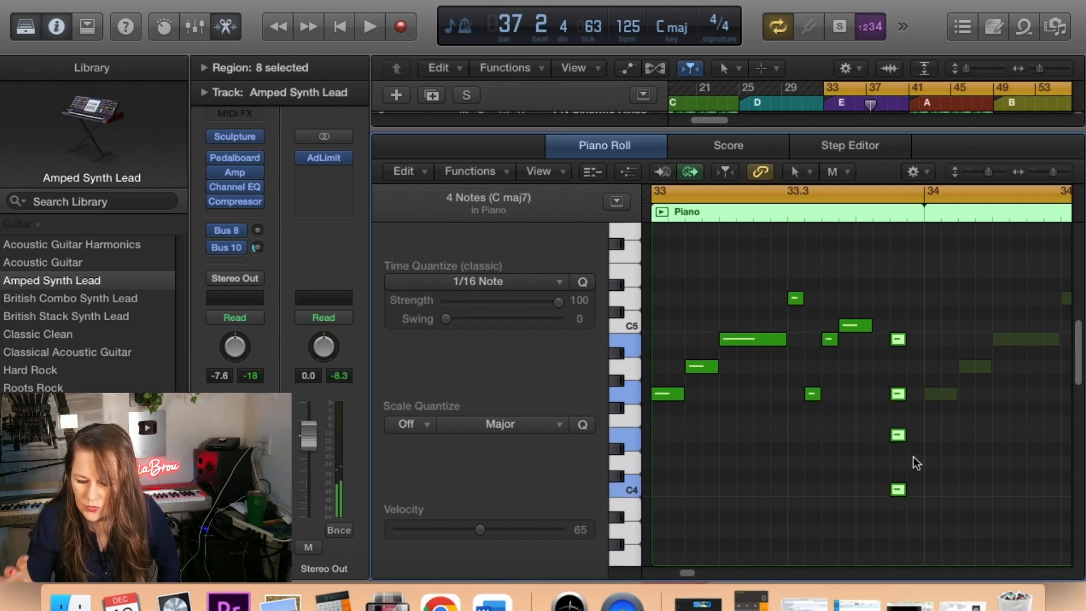
click(225, 27)
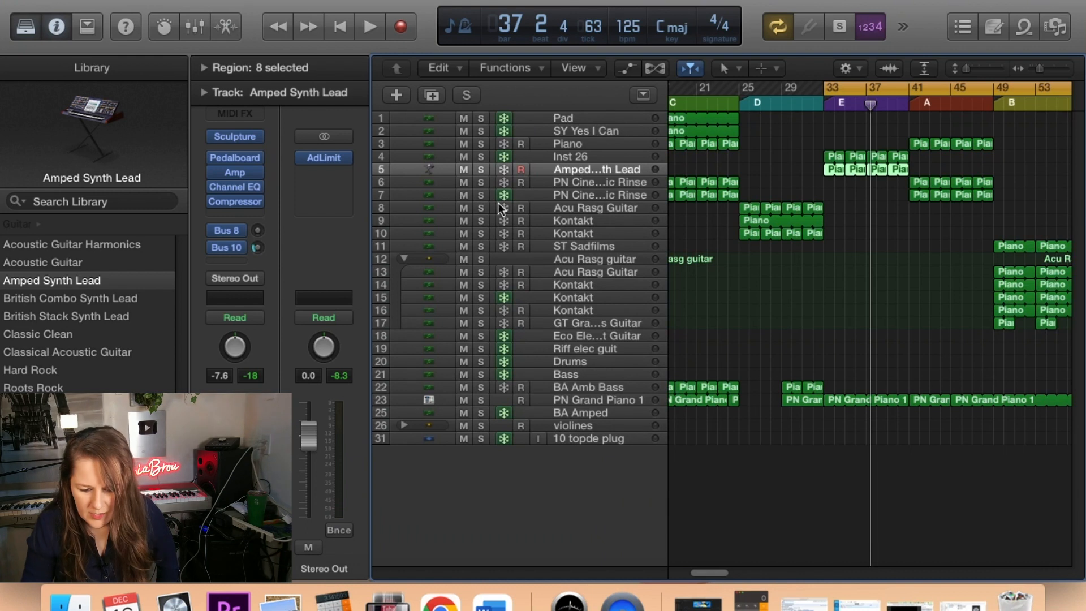
Solo Amped Synth Lead track 5 and play section E up to bar 35 with its bar 33 notes open in the Piano Roll.
click(481, 169)
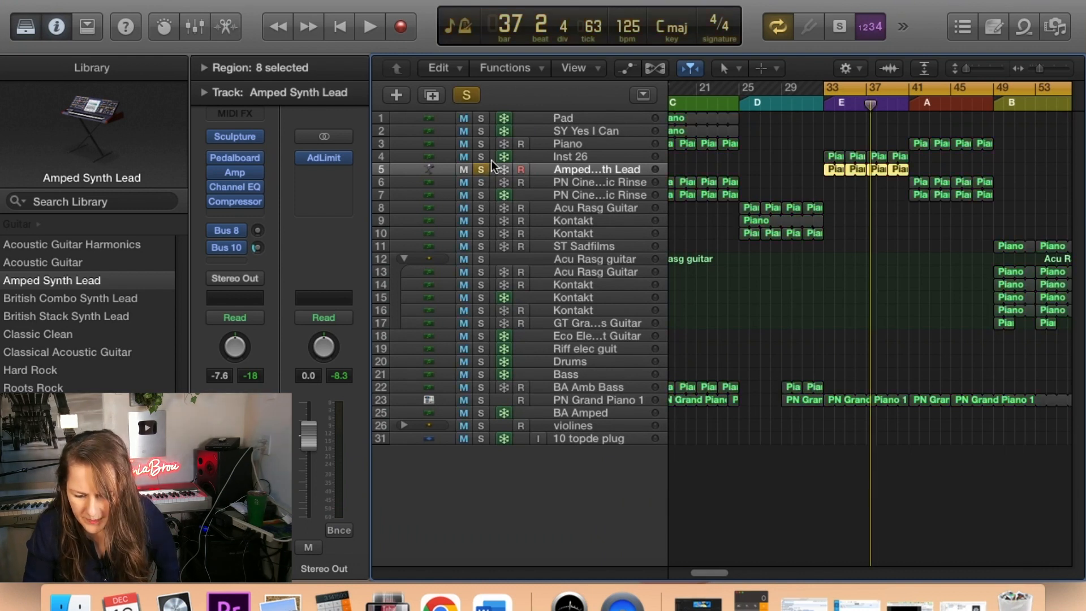
double_click(829, 170)
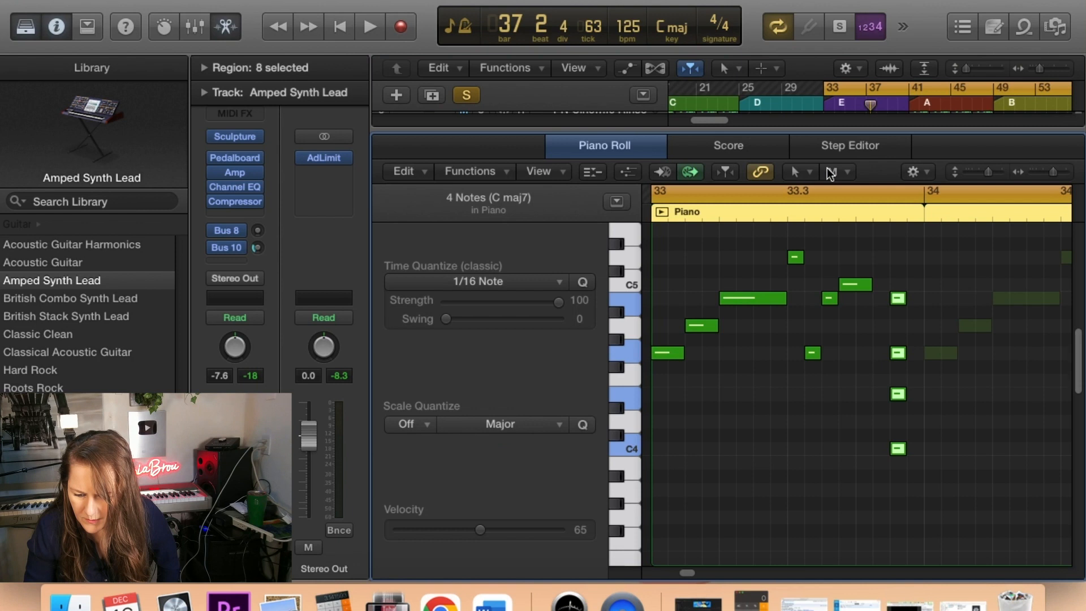
key(space)
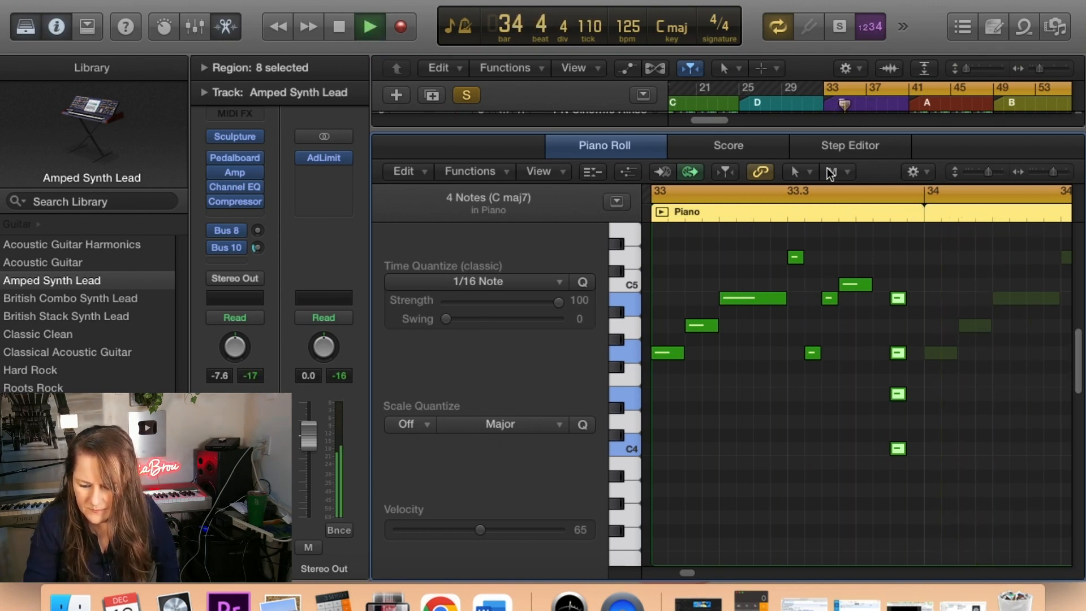
key(space)
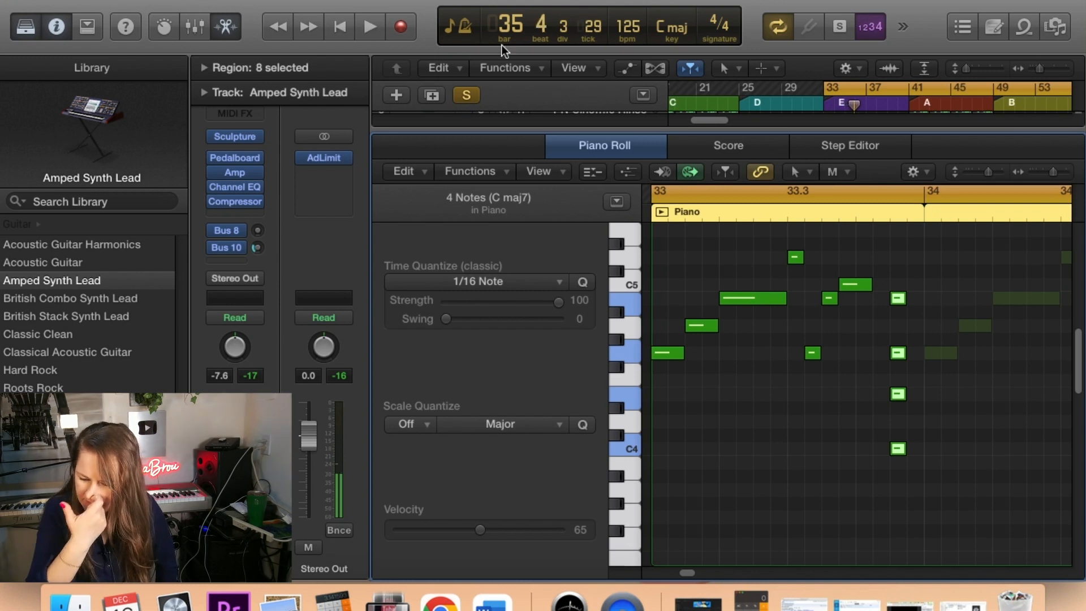
click(225, 35)
Unfreeze Inst 26 track 4, examine the chord notes of its bar 33 region in the Piano Roll and close the editor.
click(563, 162)
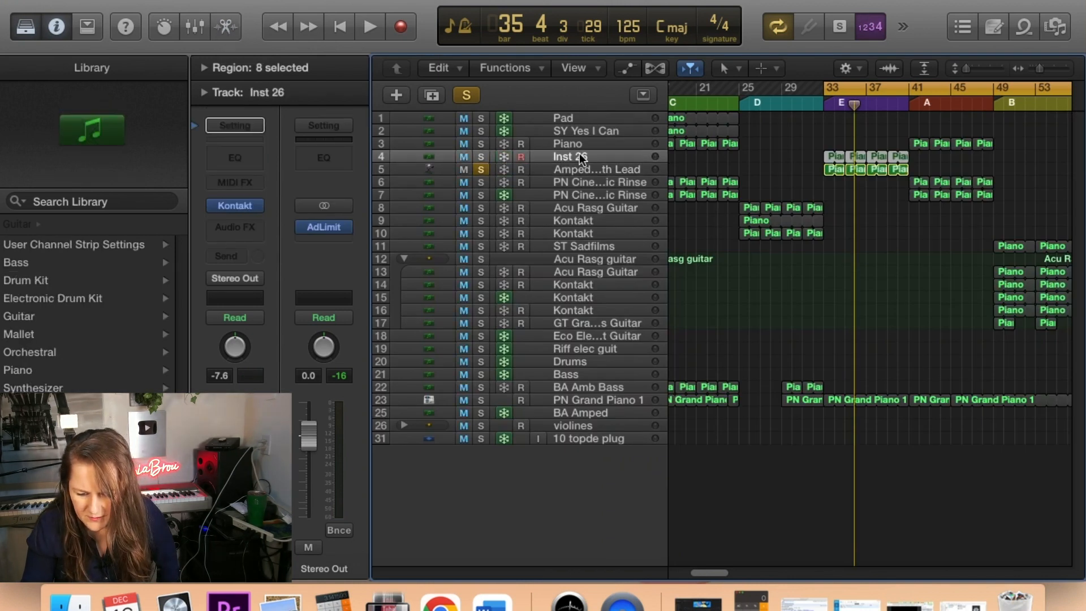
double_click(829, 153)
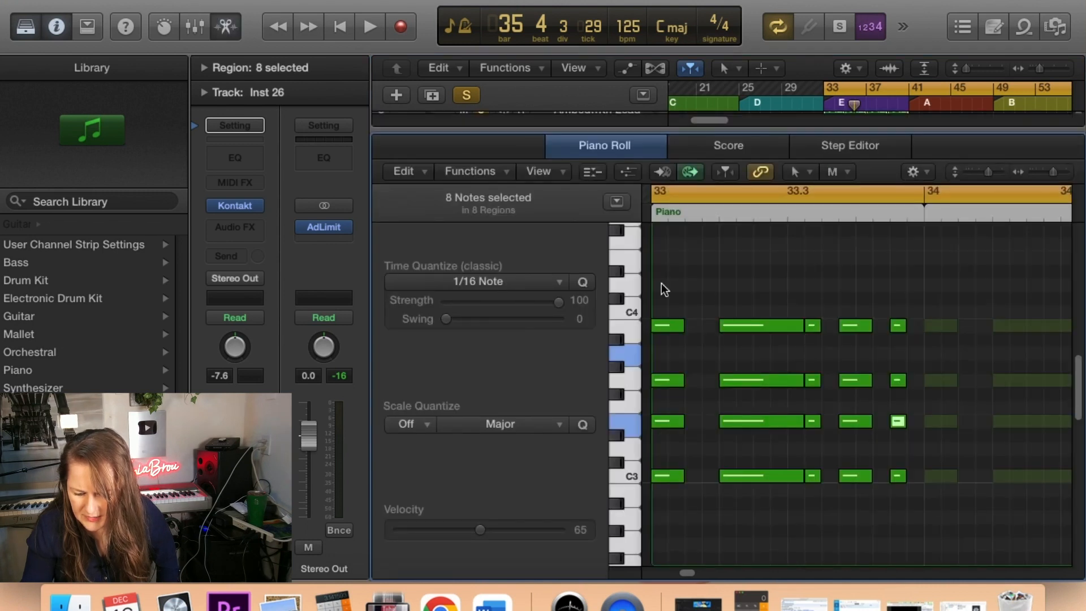
click(223, 33)
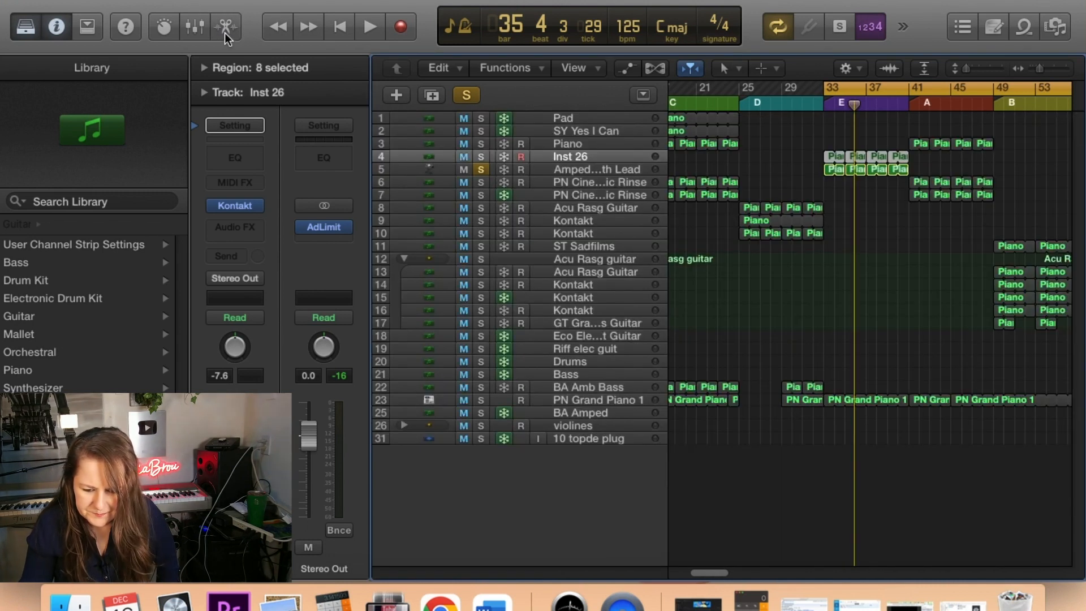